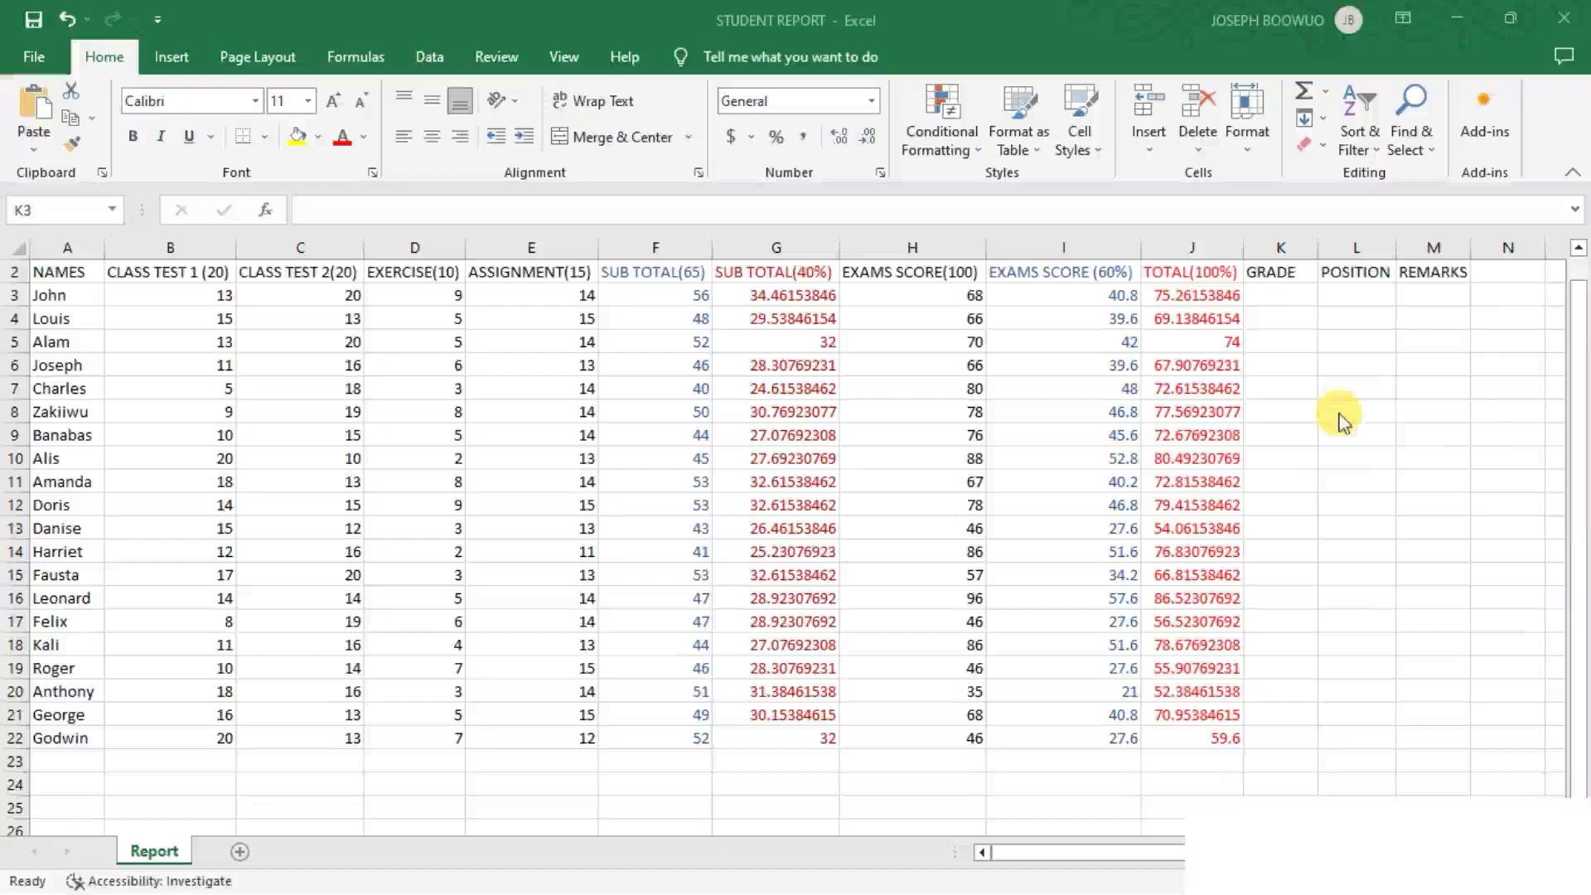
# - Start an IF formula in K3, the first GRADE cell, with the logical test J3>=80
pyautogui.scroll(1, 1342, 421)
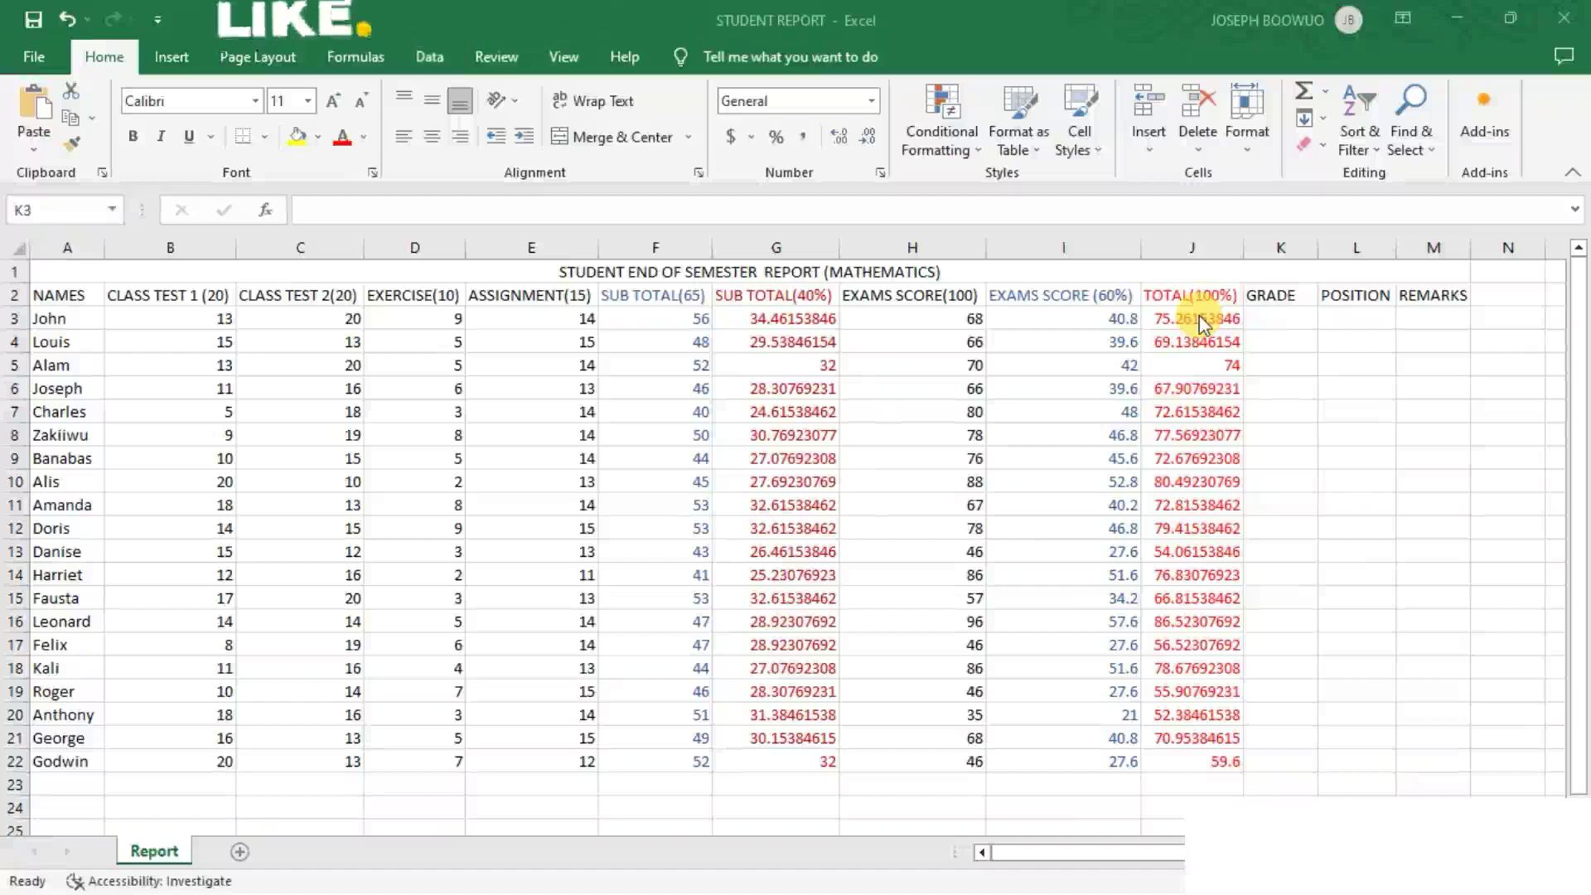
pyautogui.click(1274, 315)
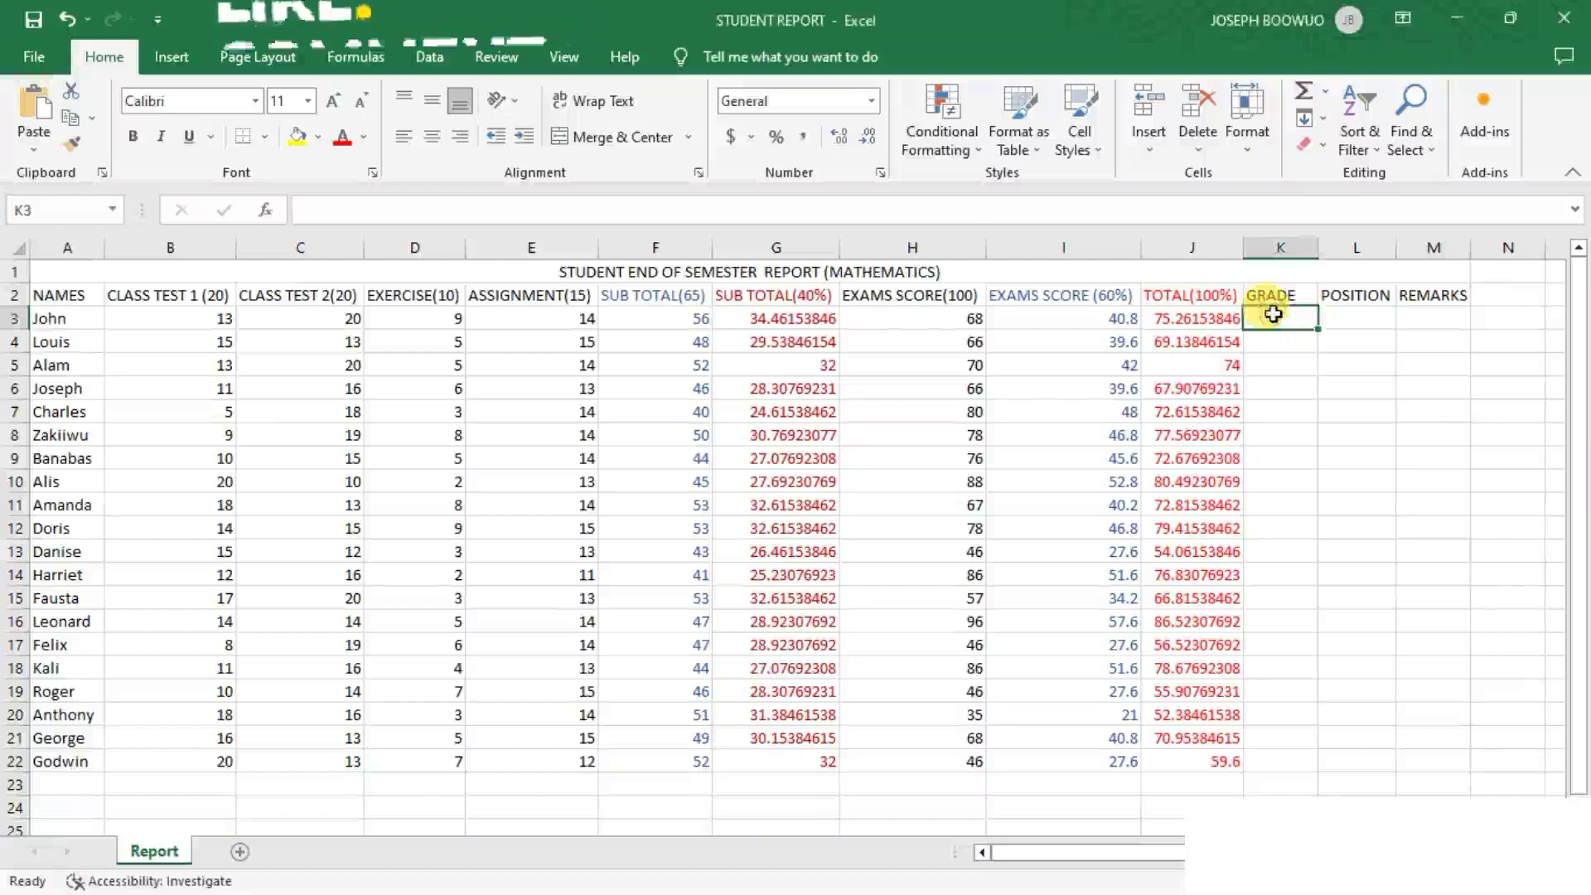
pyautogui.write('=')
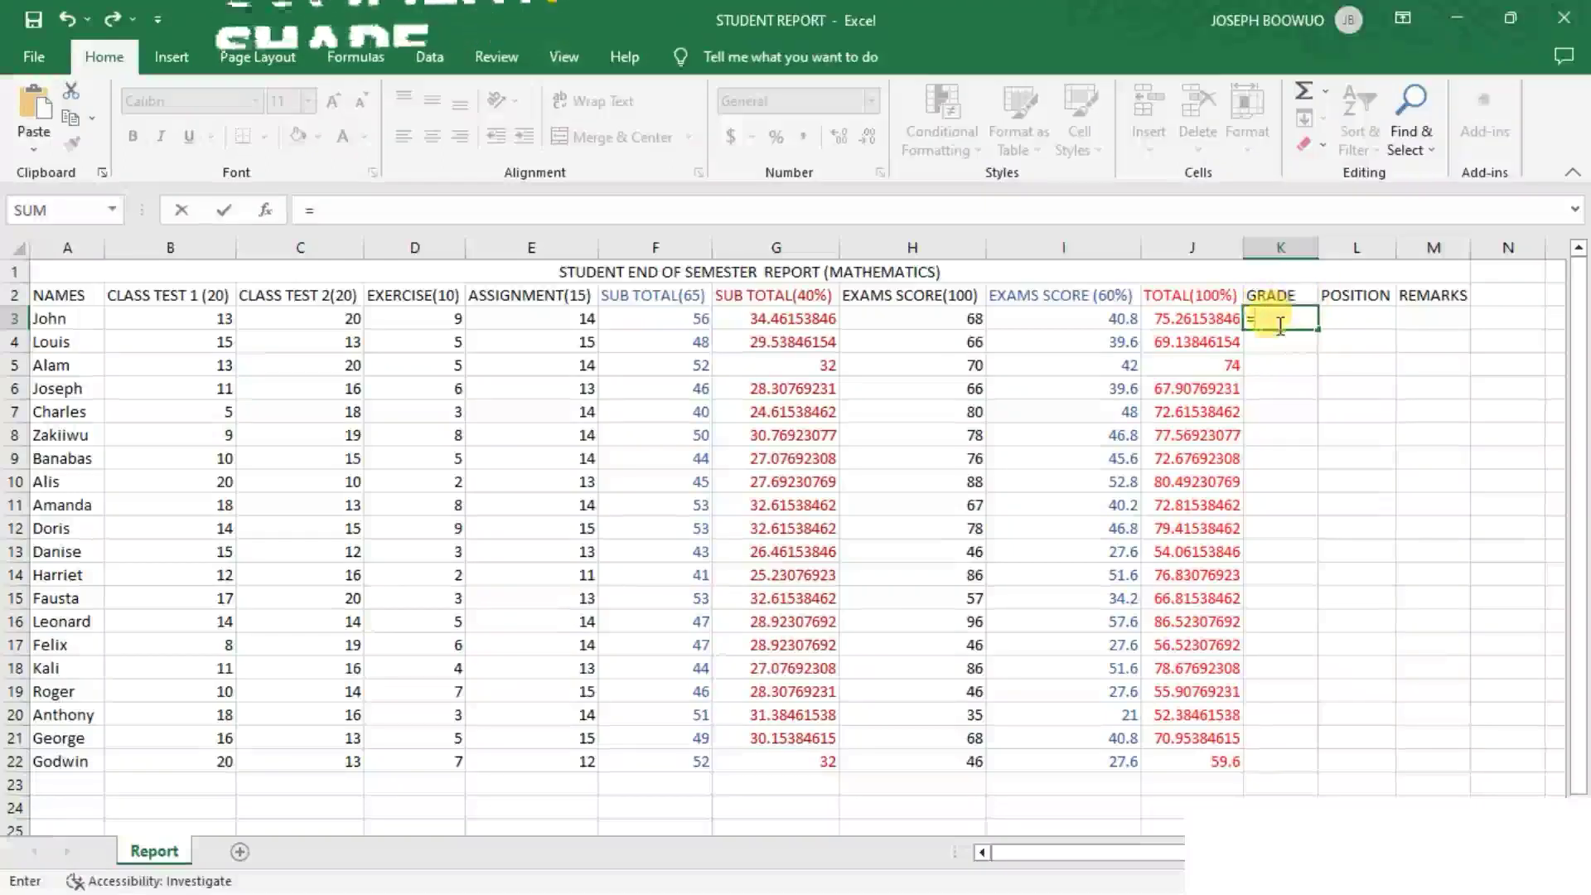
pyautogui.click(375, 209)
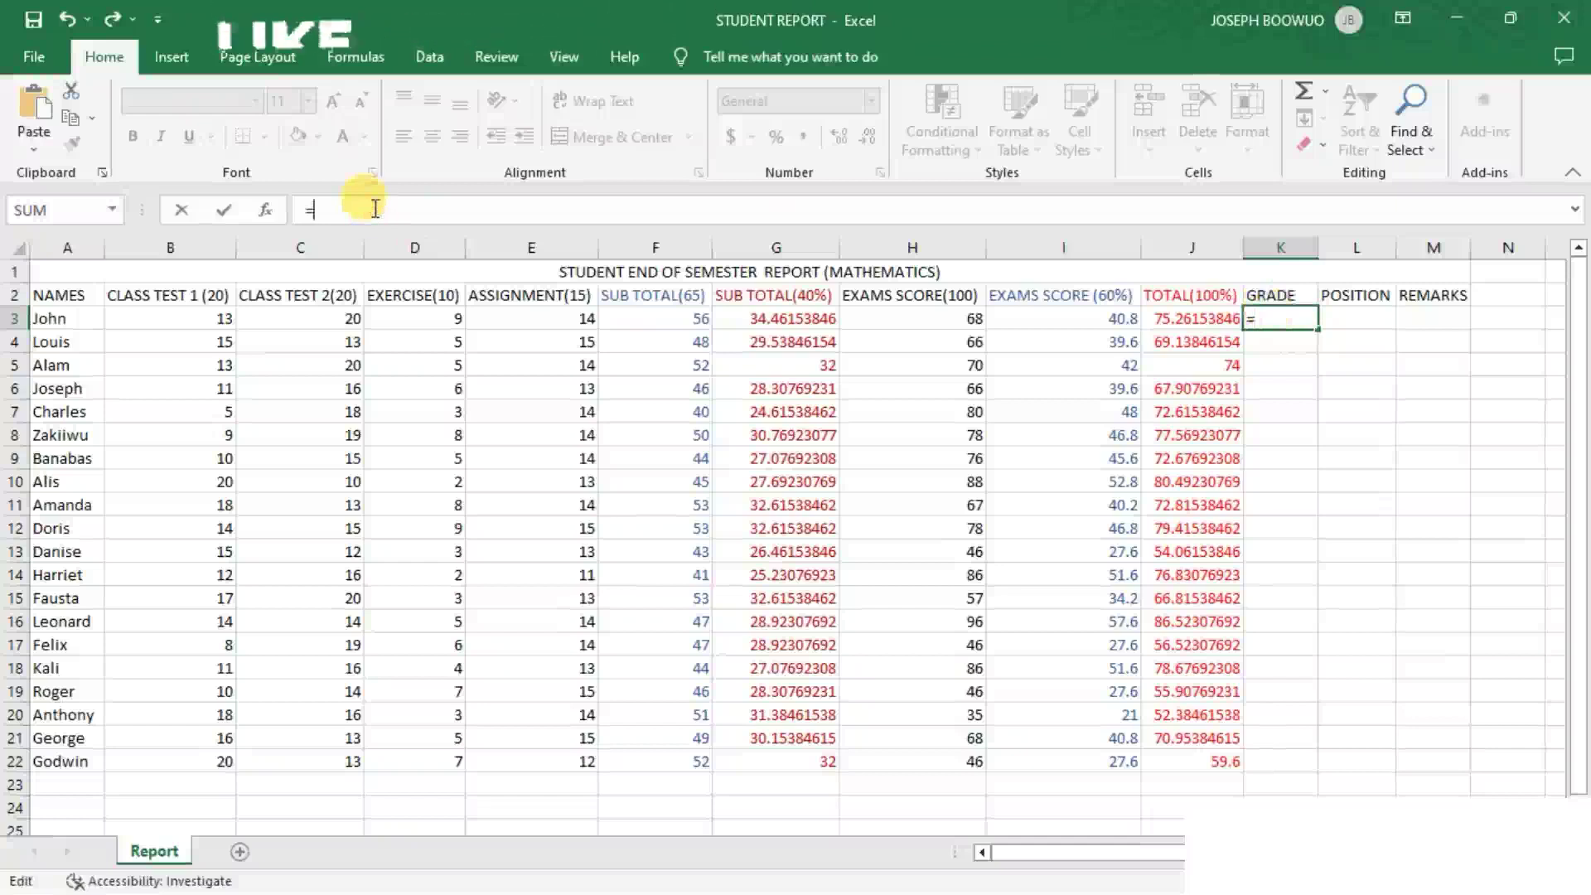
pyautogui.write('if')
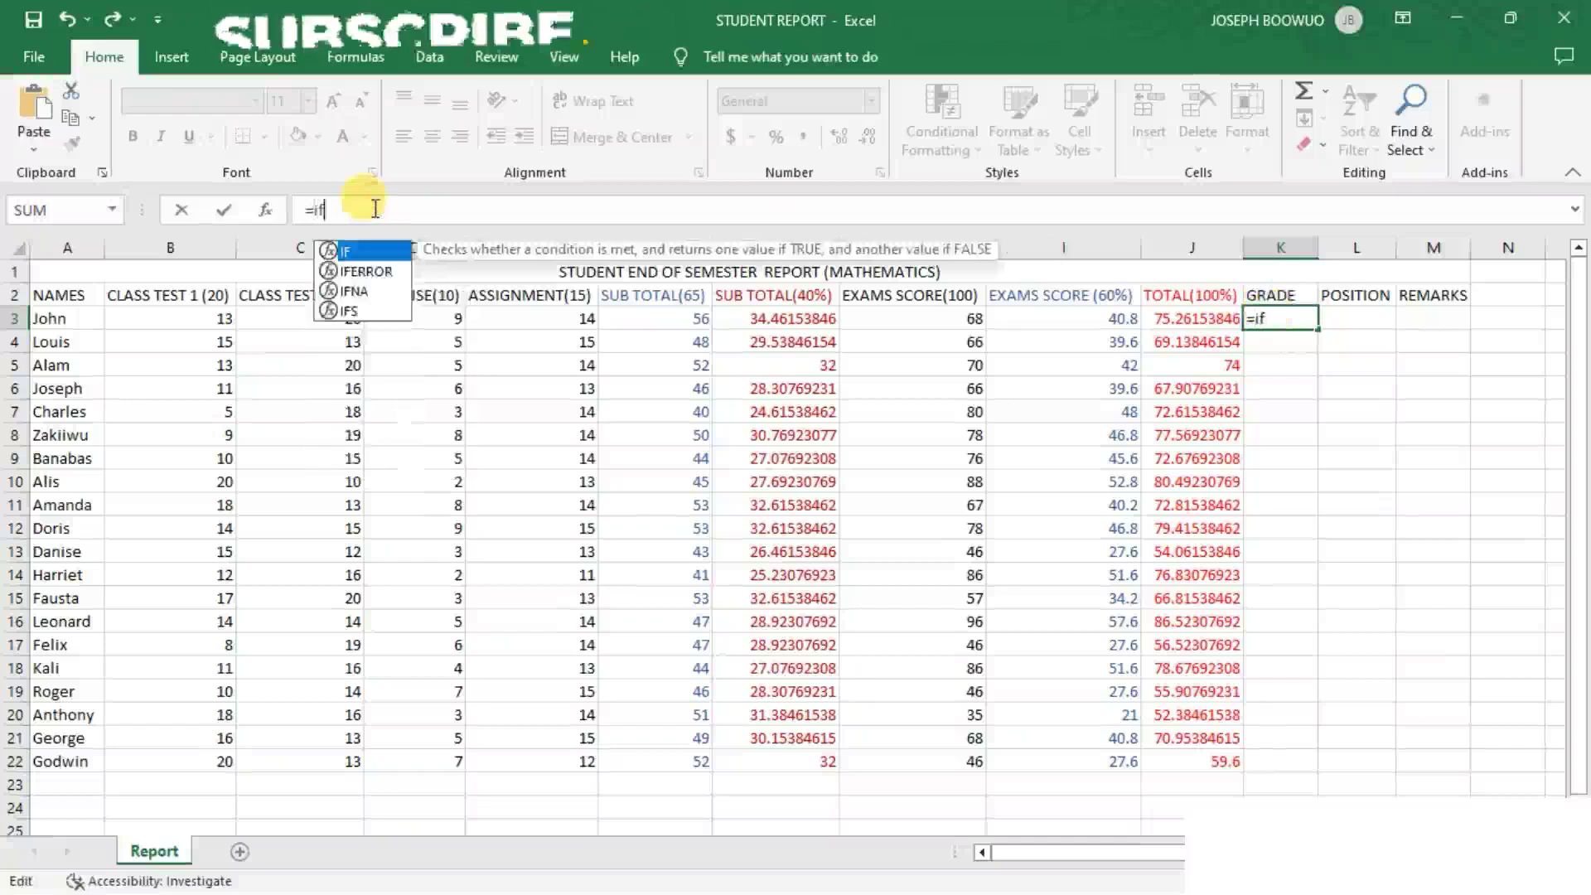
pyautogui.write('(')
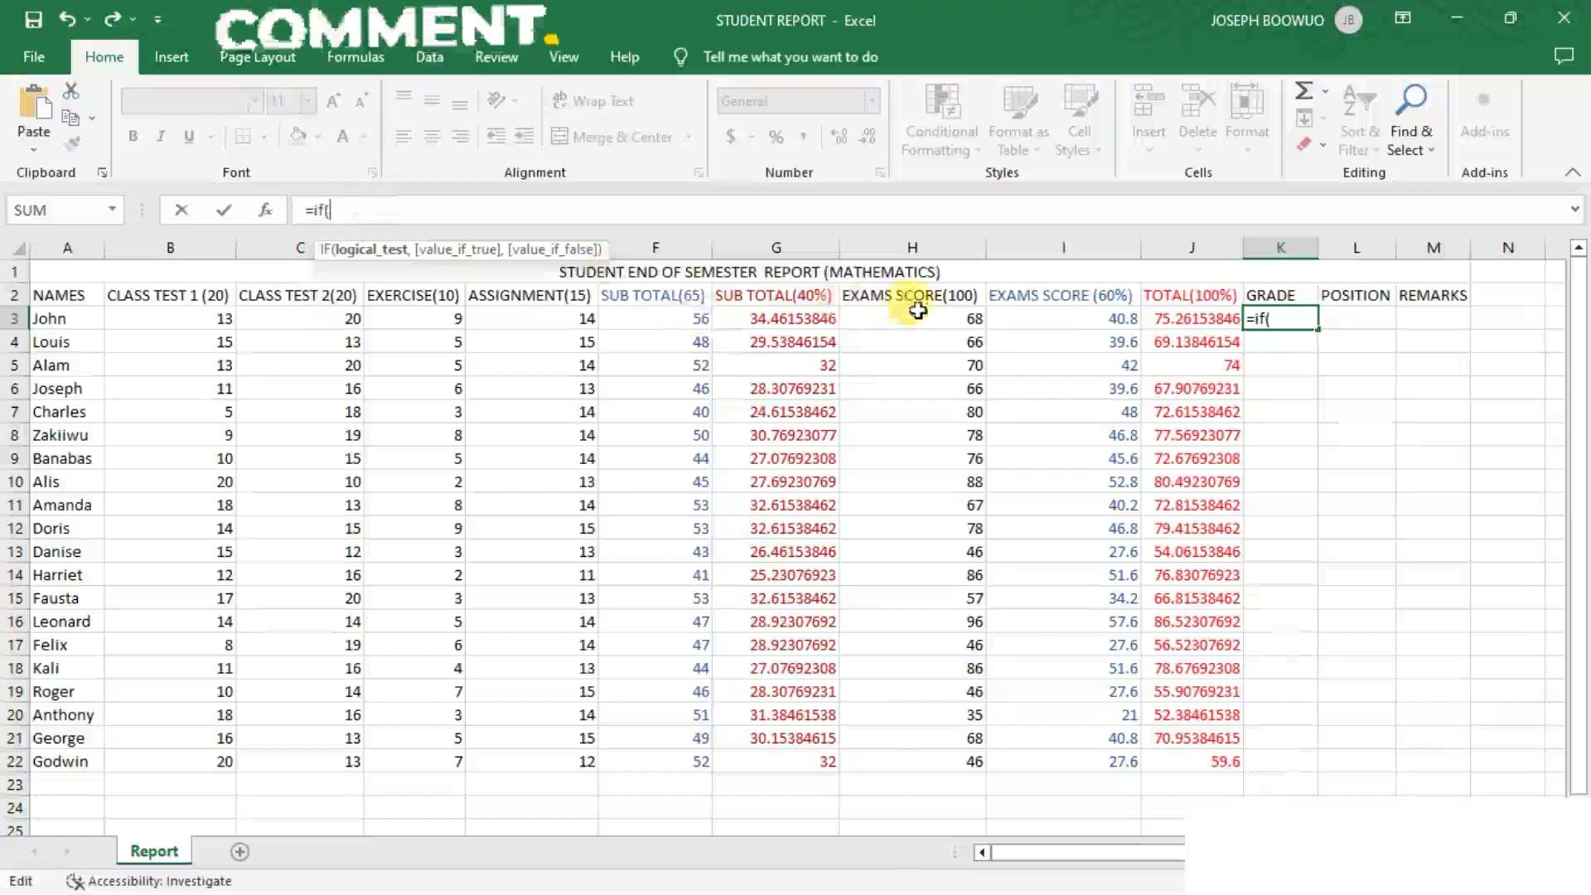
pyautogui.click(1191, 318)
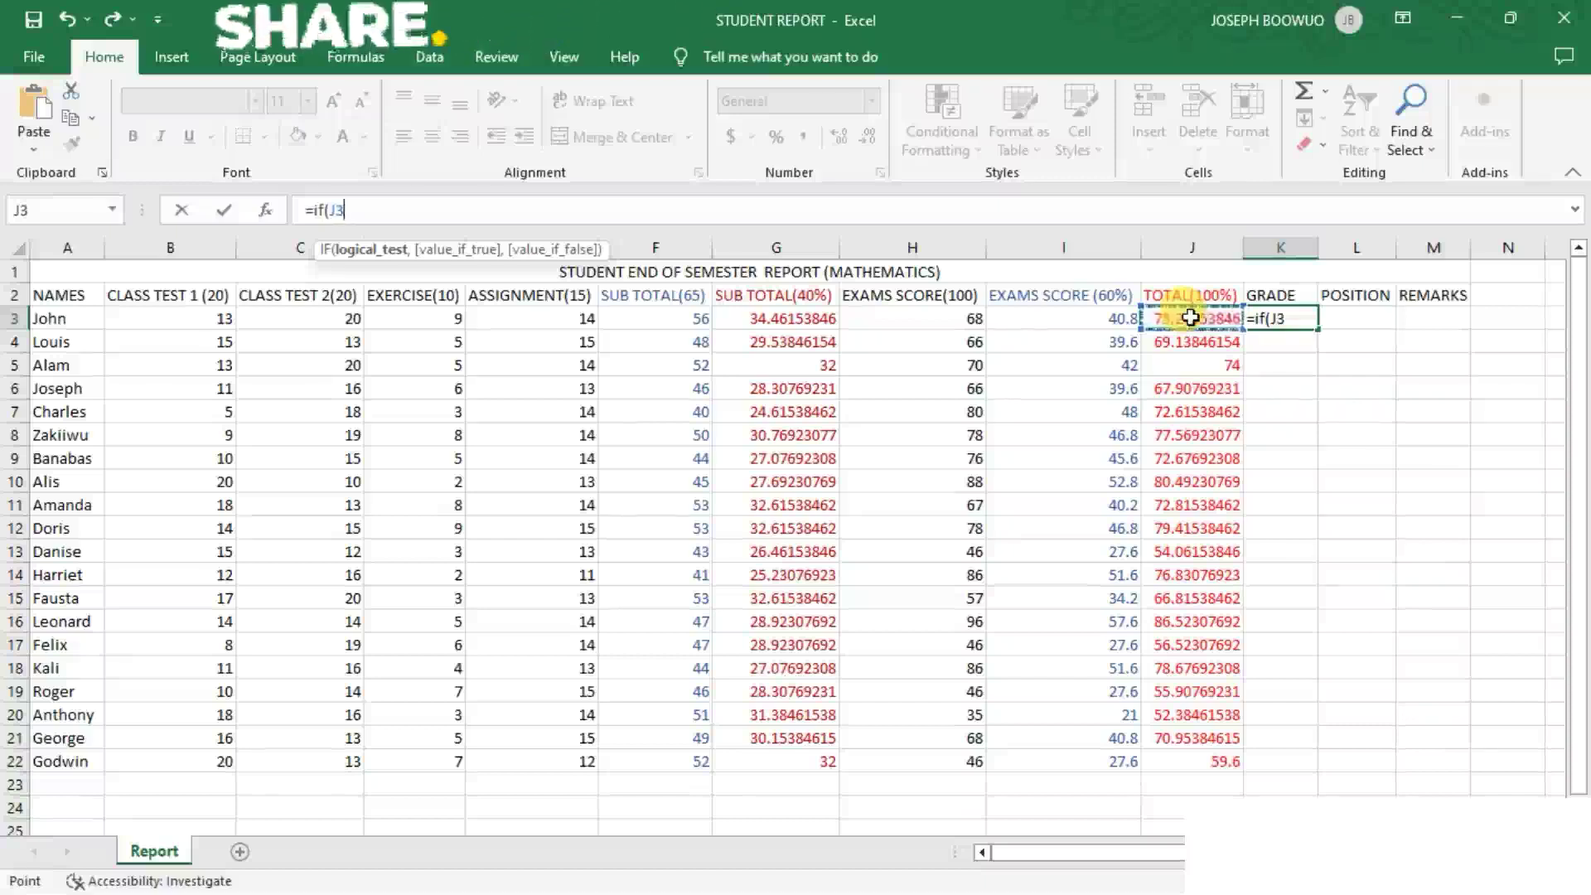
pyautogui.write('>')
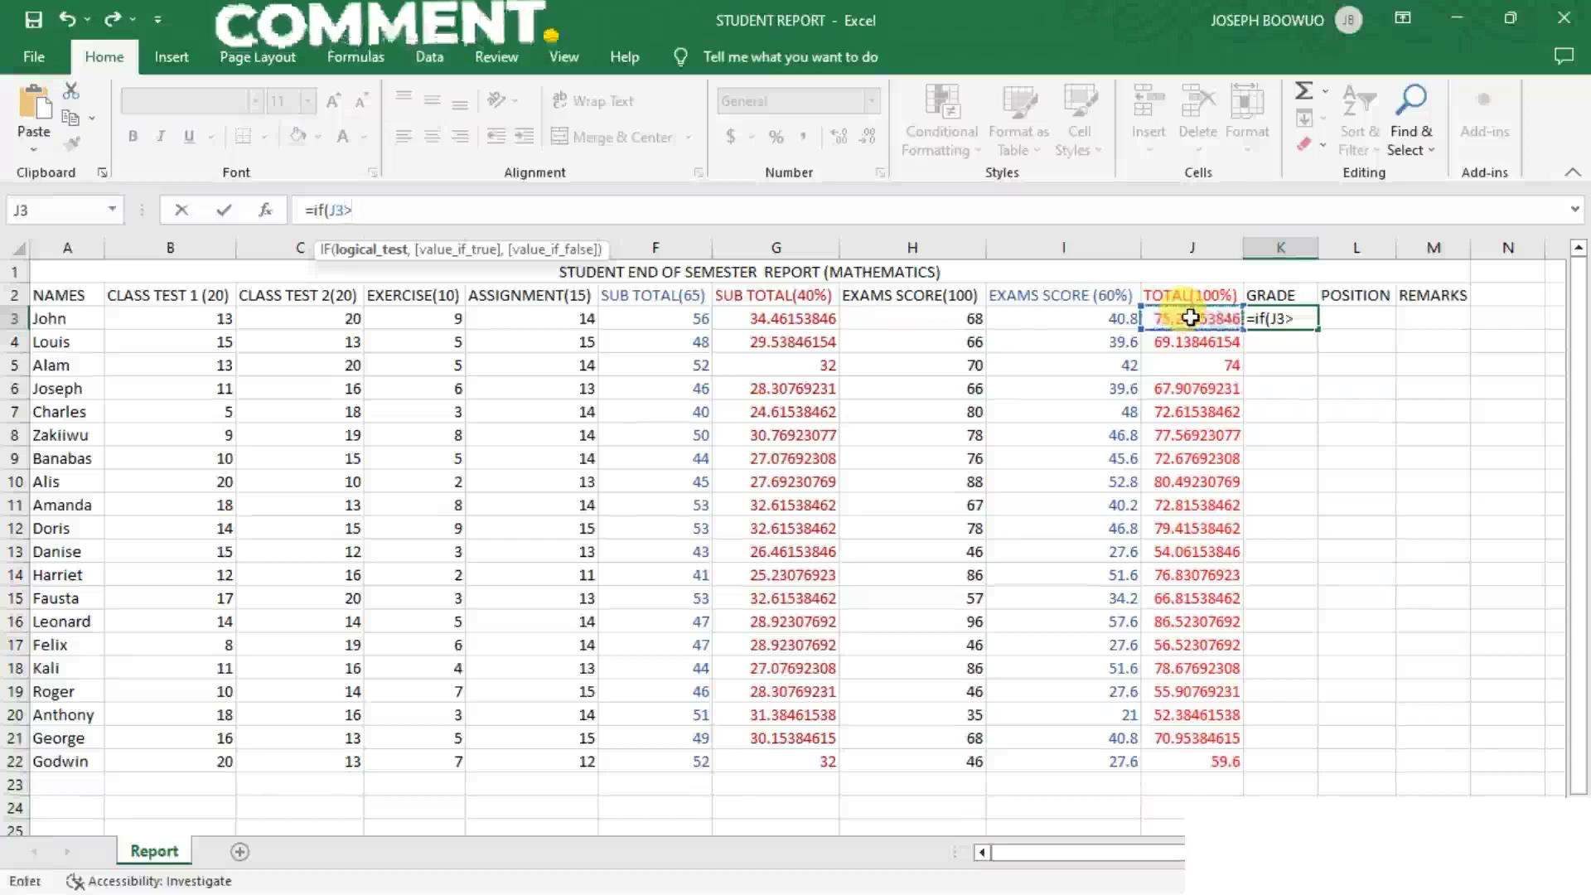
pyautogui.write('=')
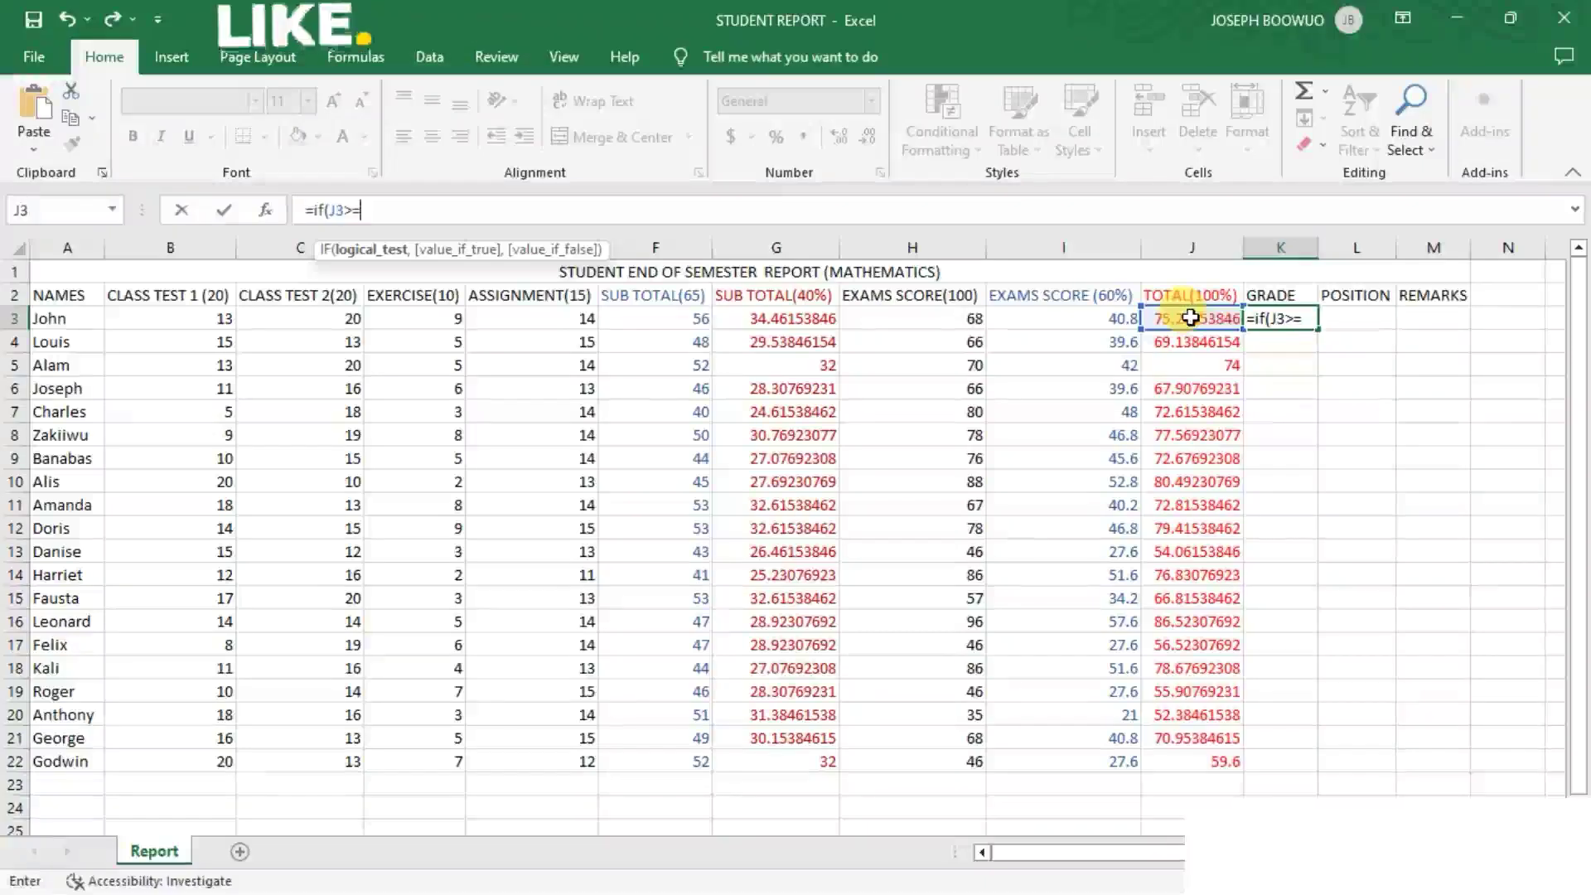
pyautogui.write('80')
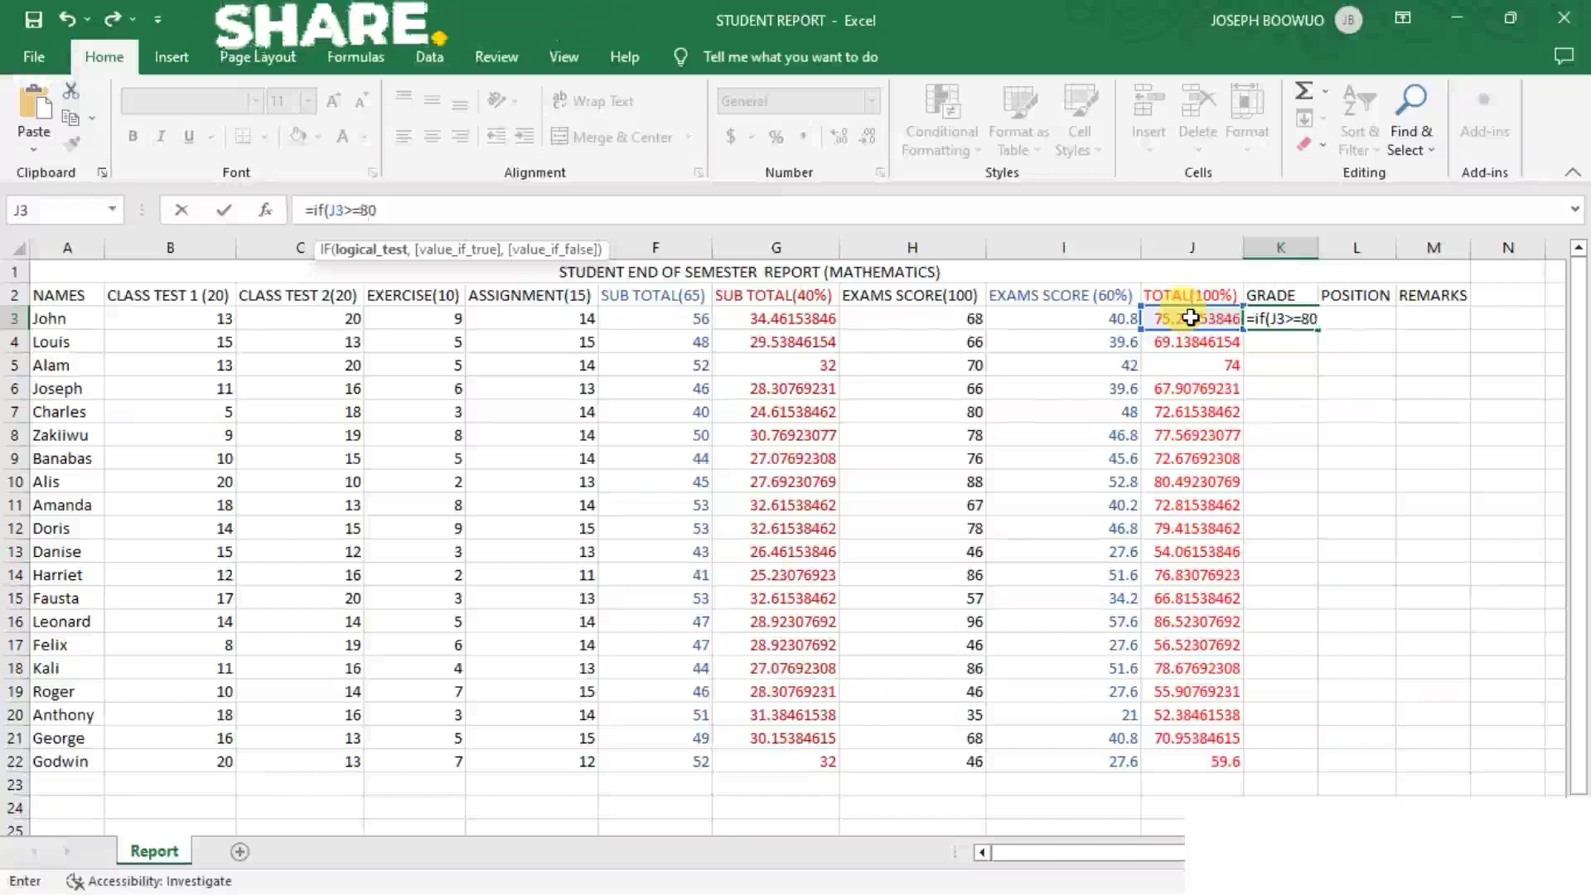
# - Add "A" as the formula's value if true, followed by a comma for the value if false
pyautogui.write(',')
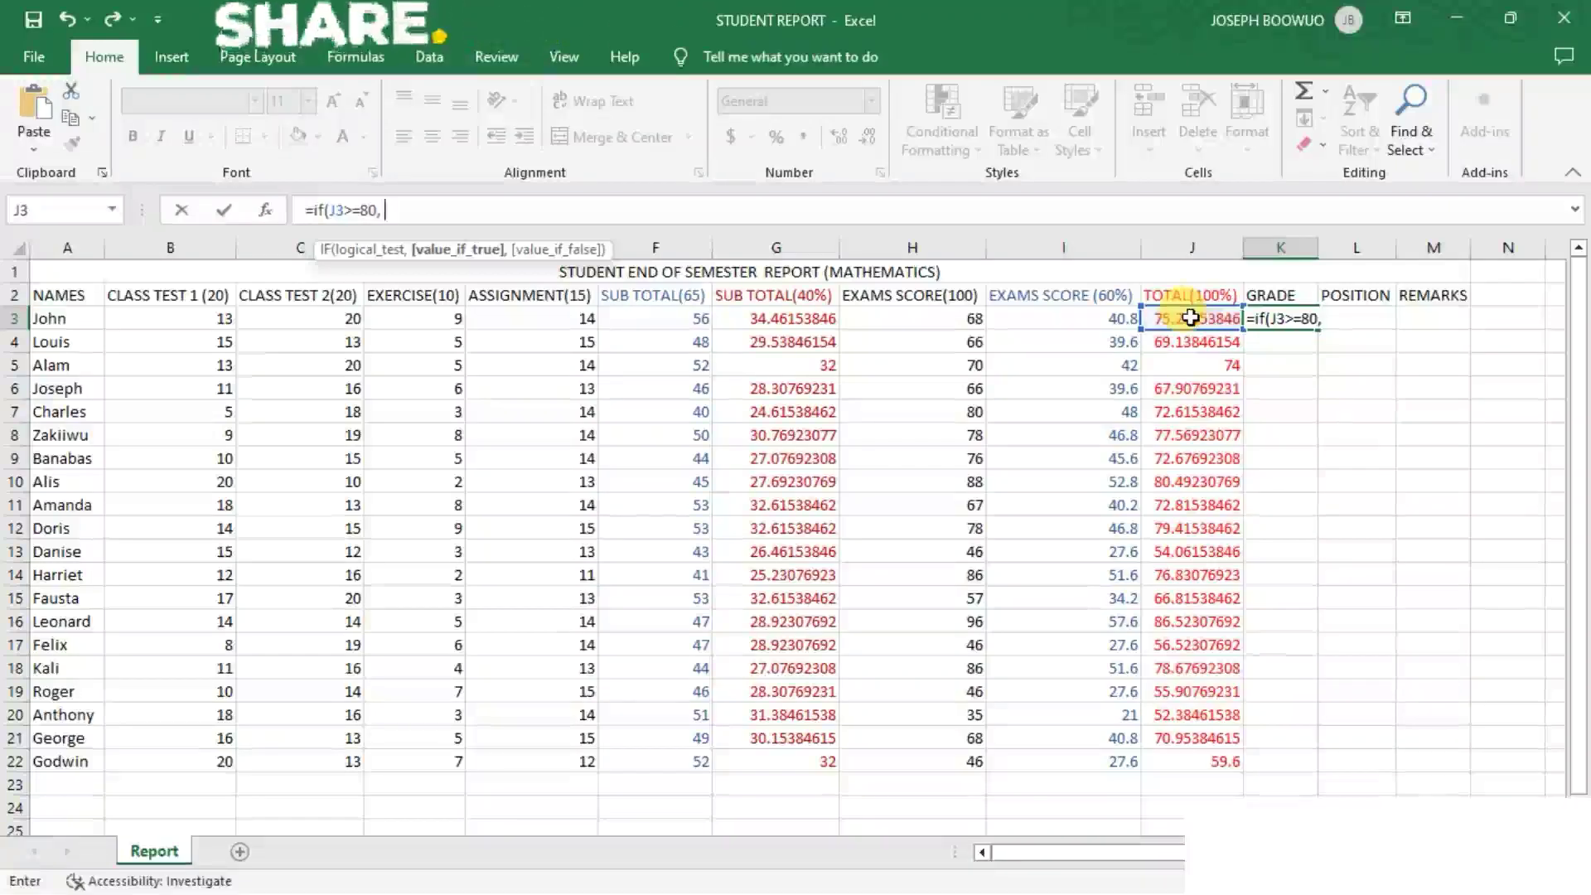
pyautogui.write('A')
pyautogui.press('BackSpace')
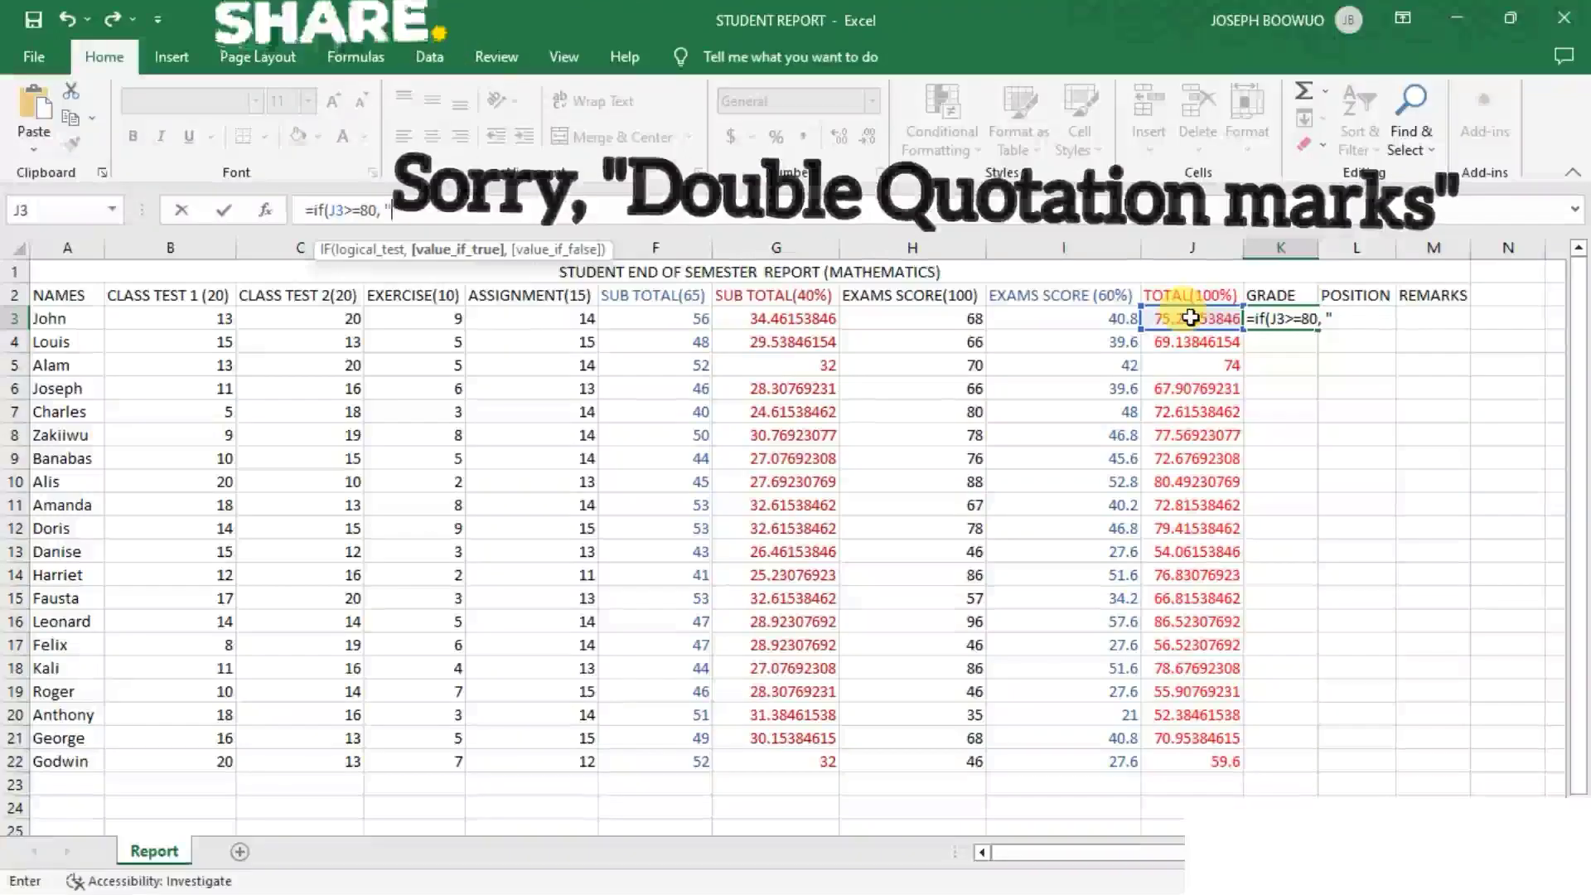
pyautogui.write('"')
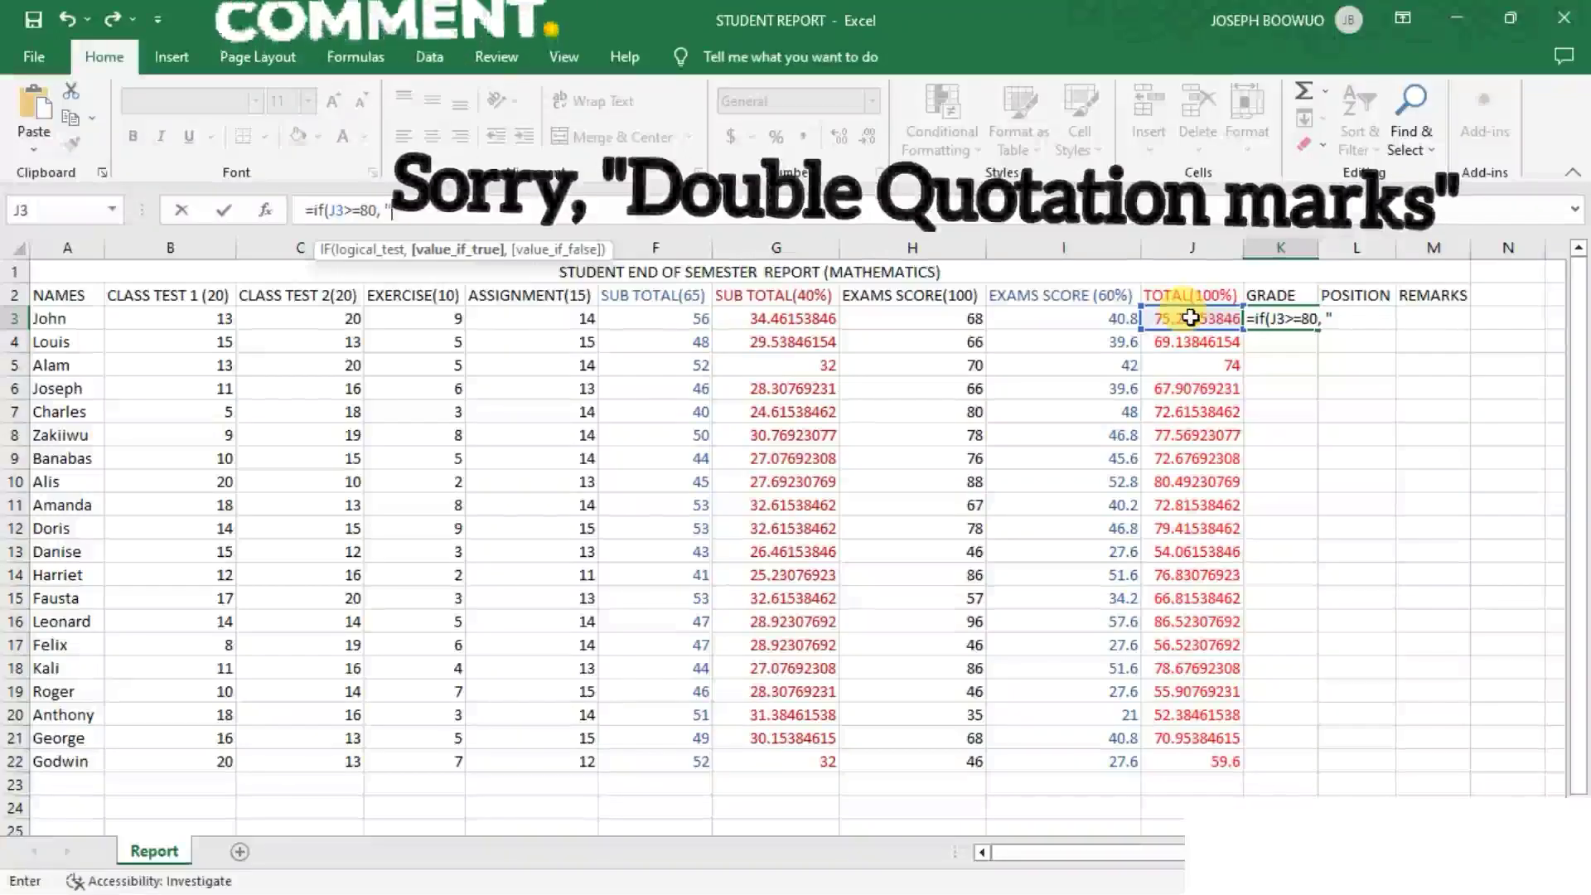
pyautogui.write('A')
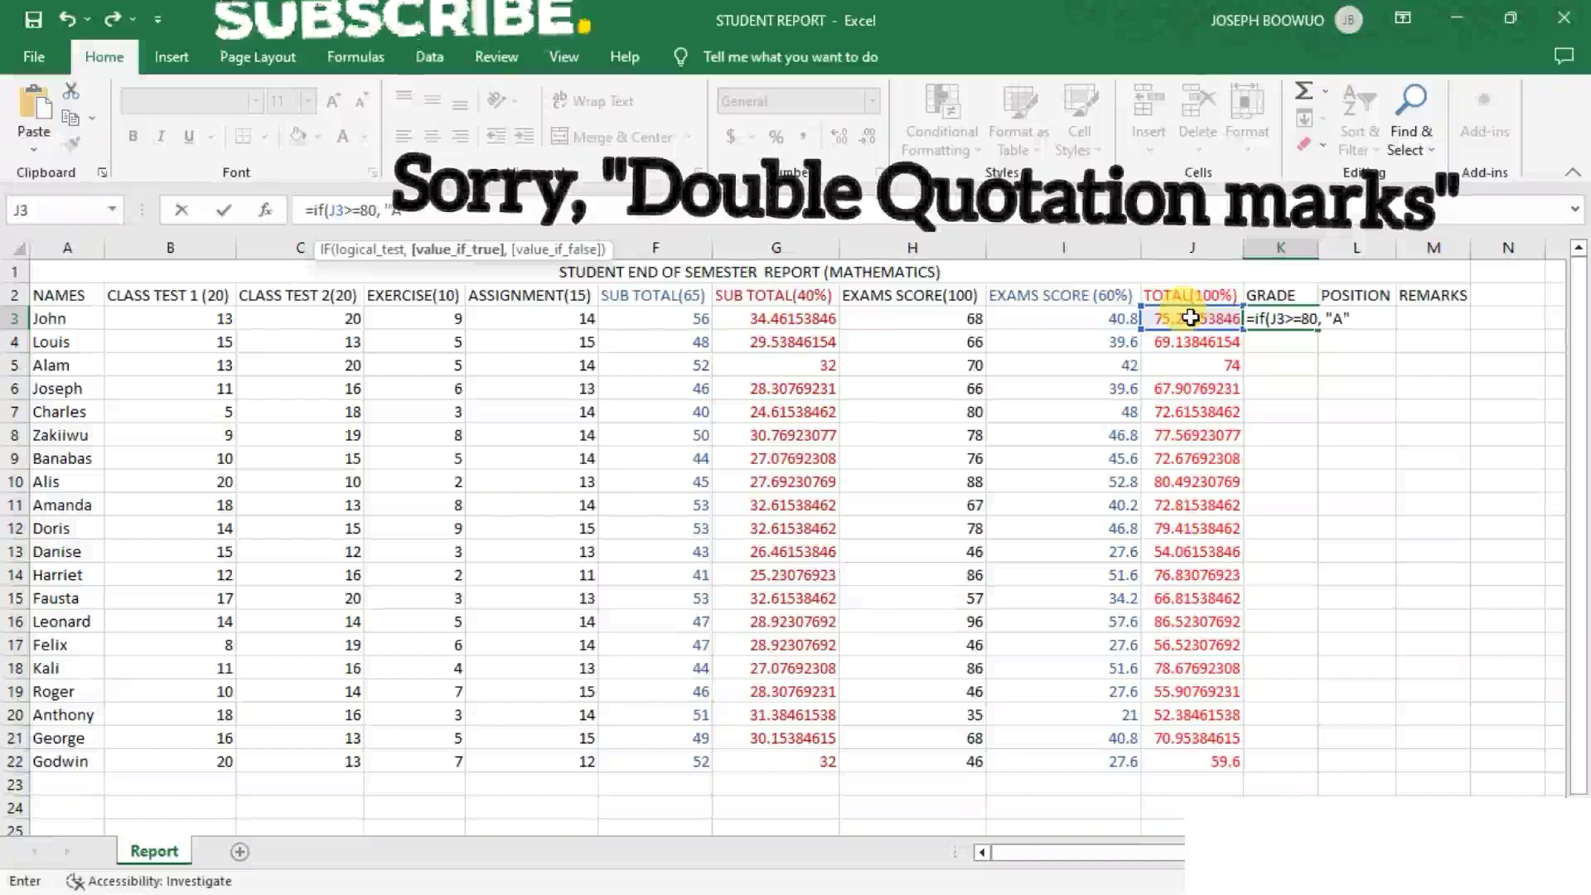
pyautogui.write('",')
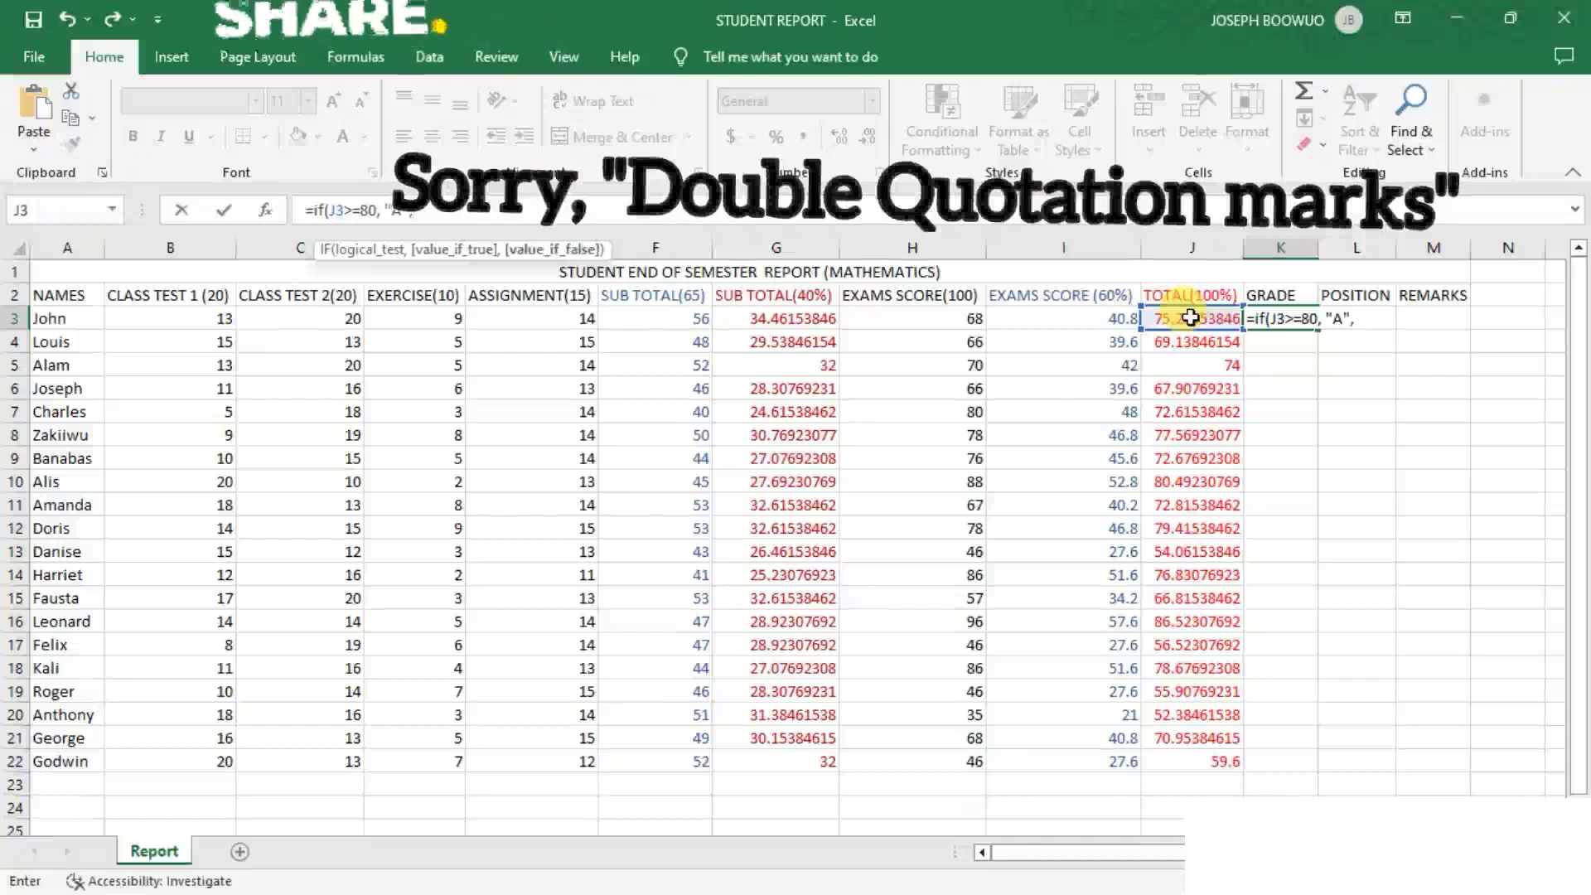
# - Nest a second IF in the K3 formula that tests J3>=70 and returns "B"
pyautogui.write('I')
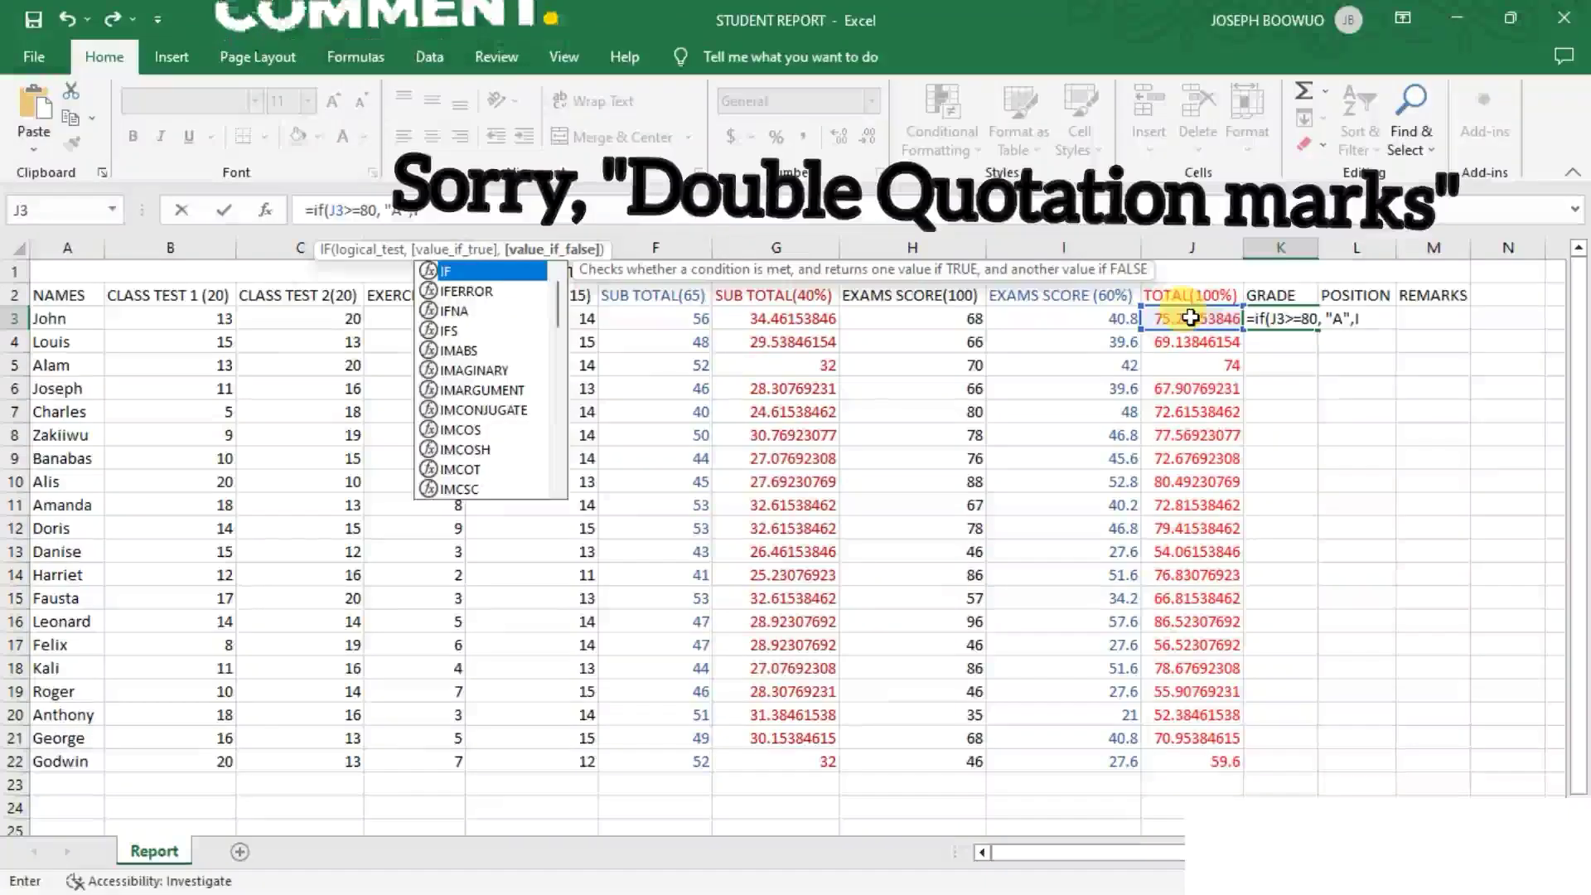
pyautogui.write('F')
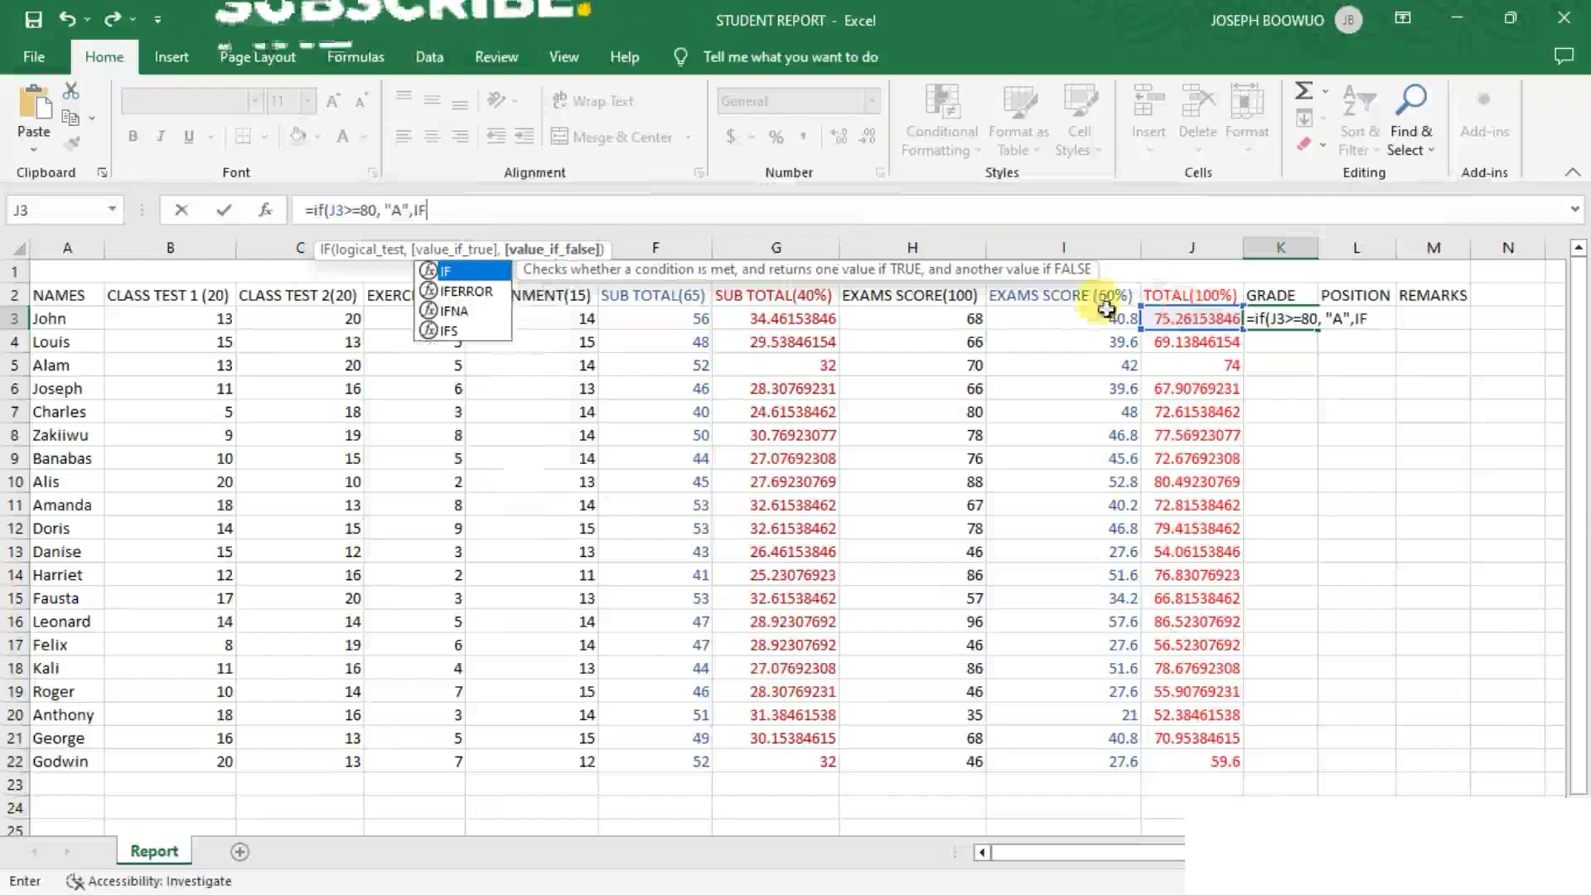
pyautogui.doubleClick(484, 272)
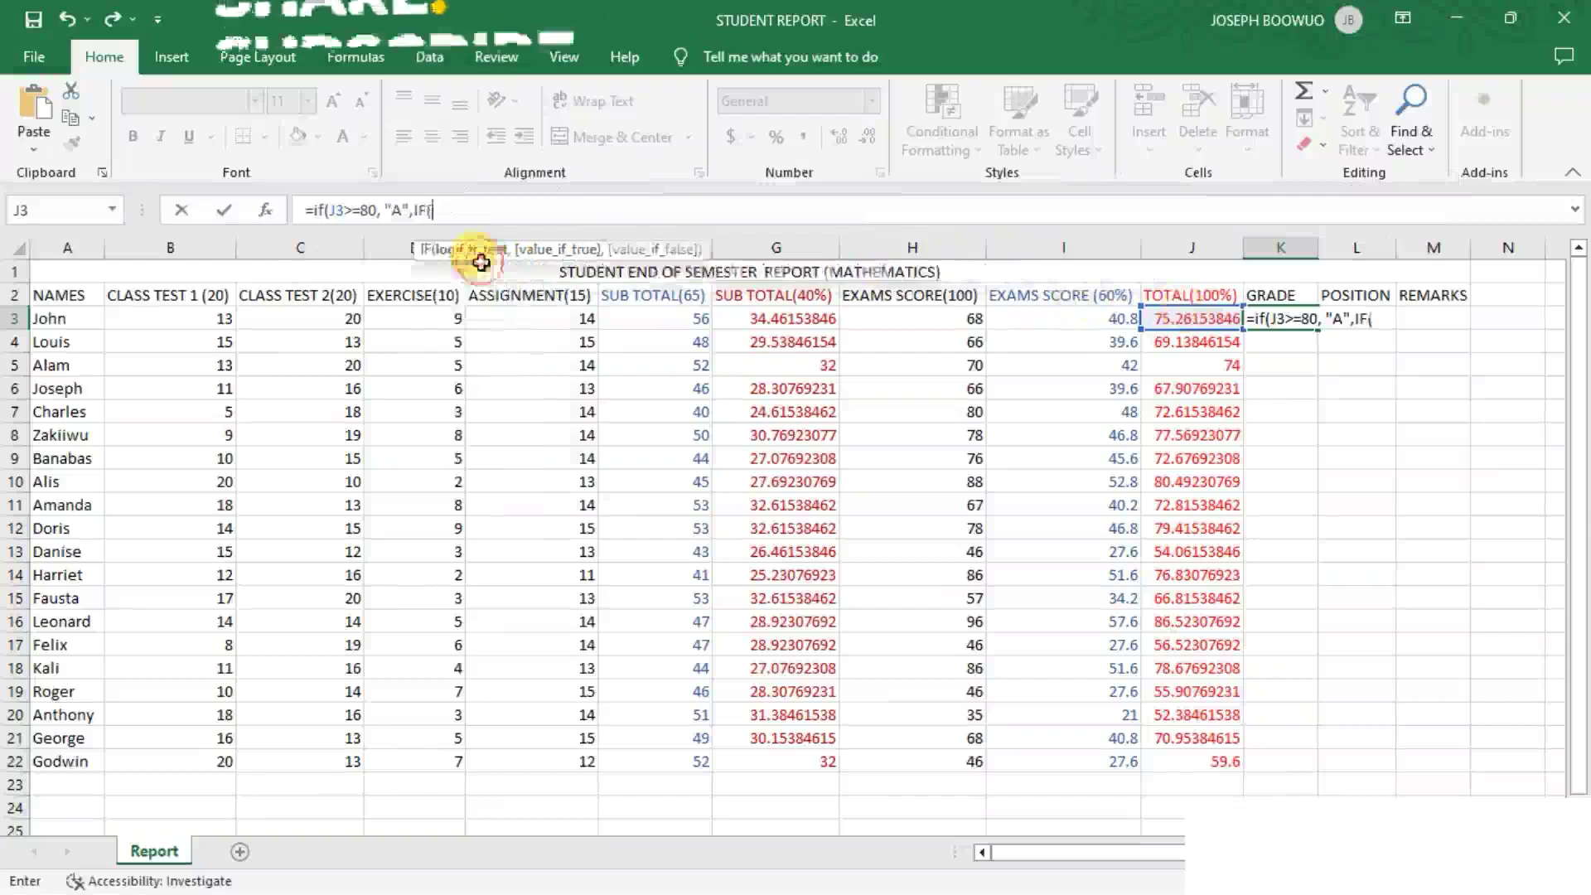
pyautogui.click(1183, 320)
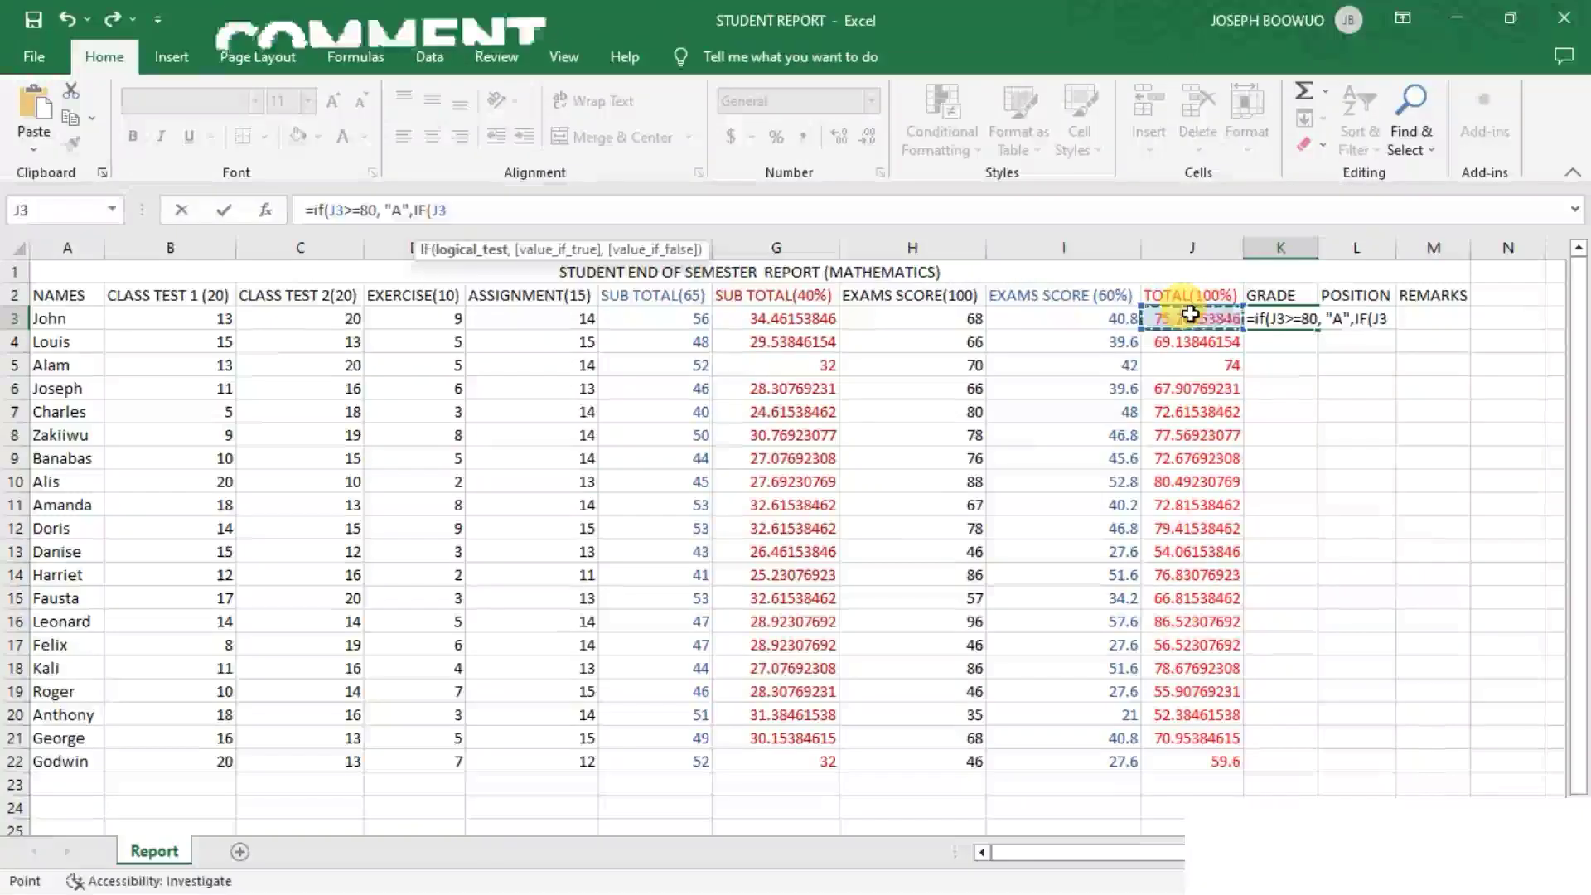
pyautogui.write('>')
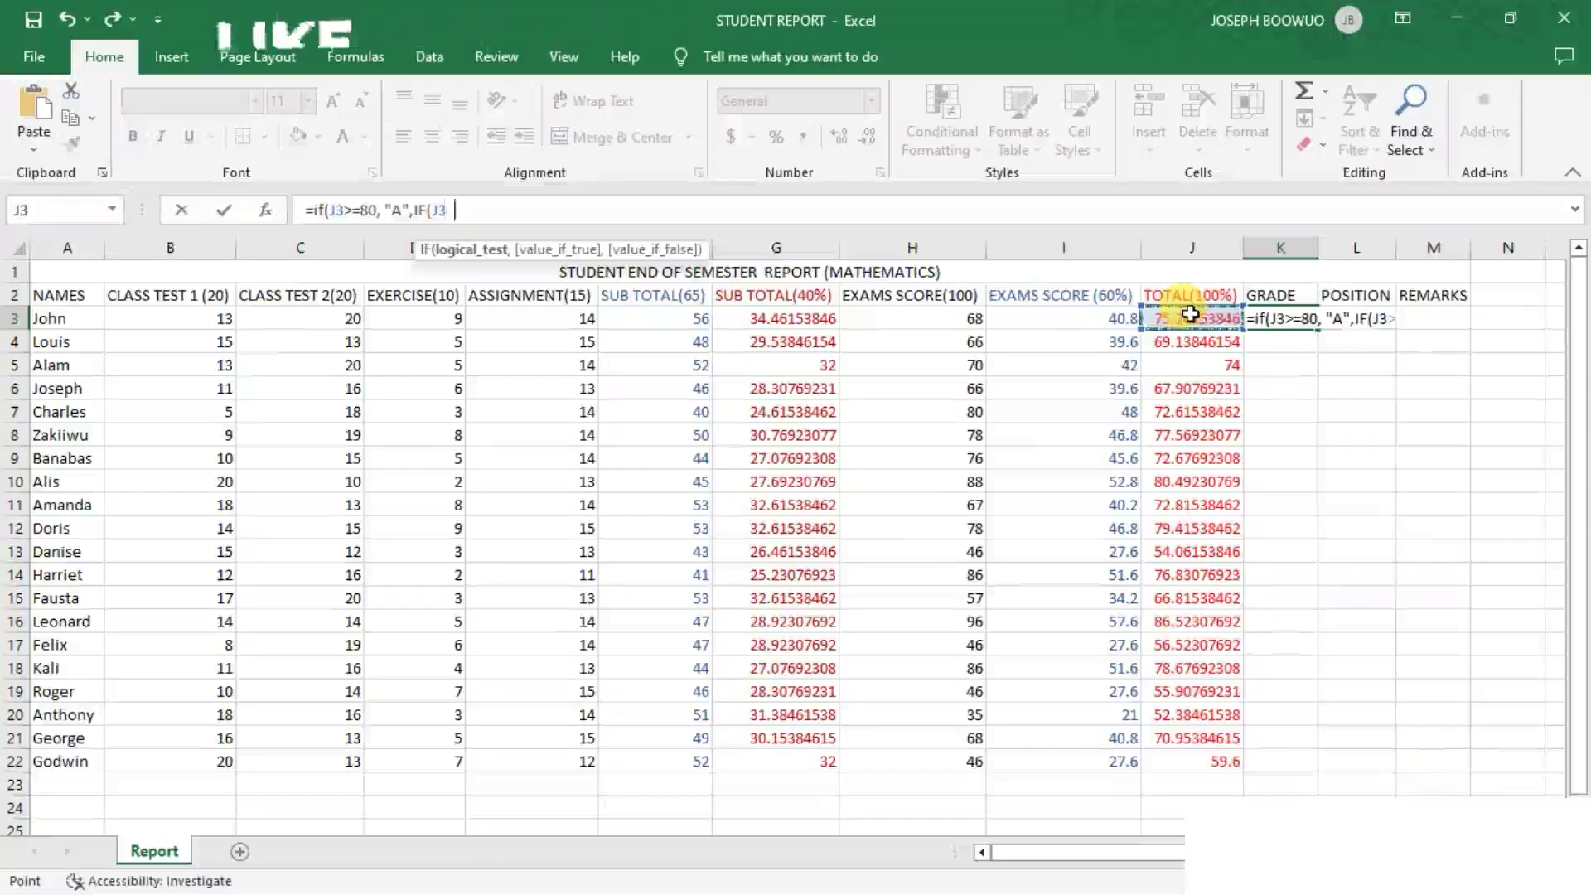
pyautogui.write('=')
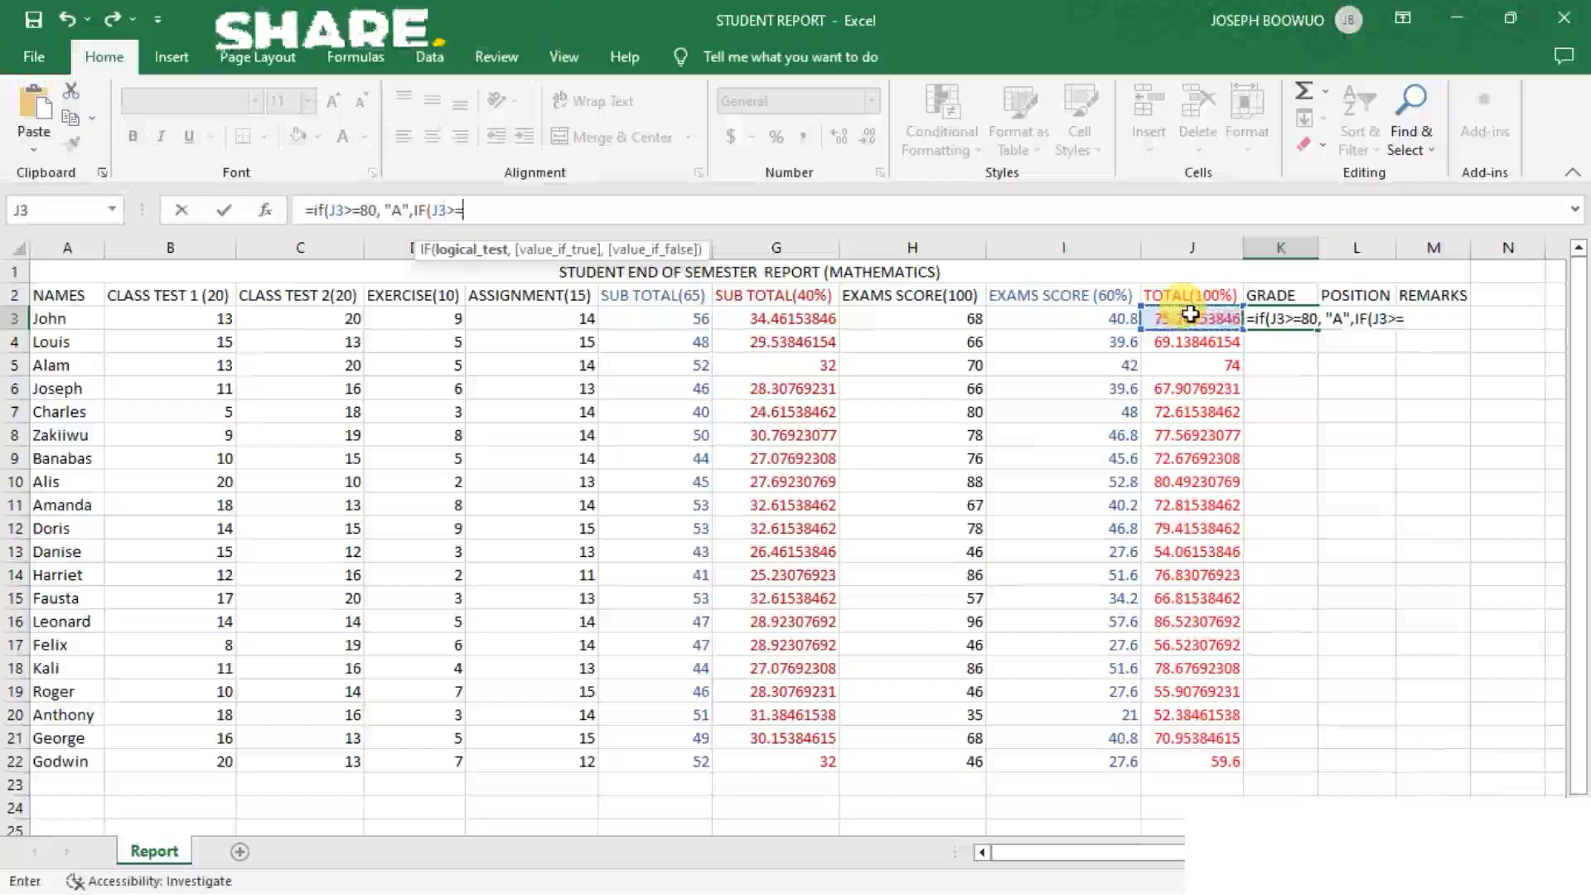
pyautogui.write('70')
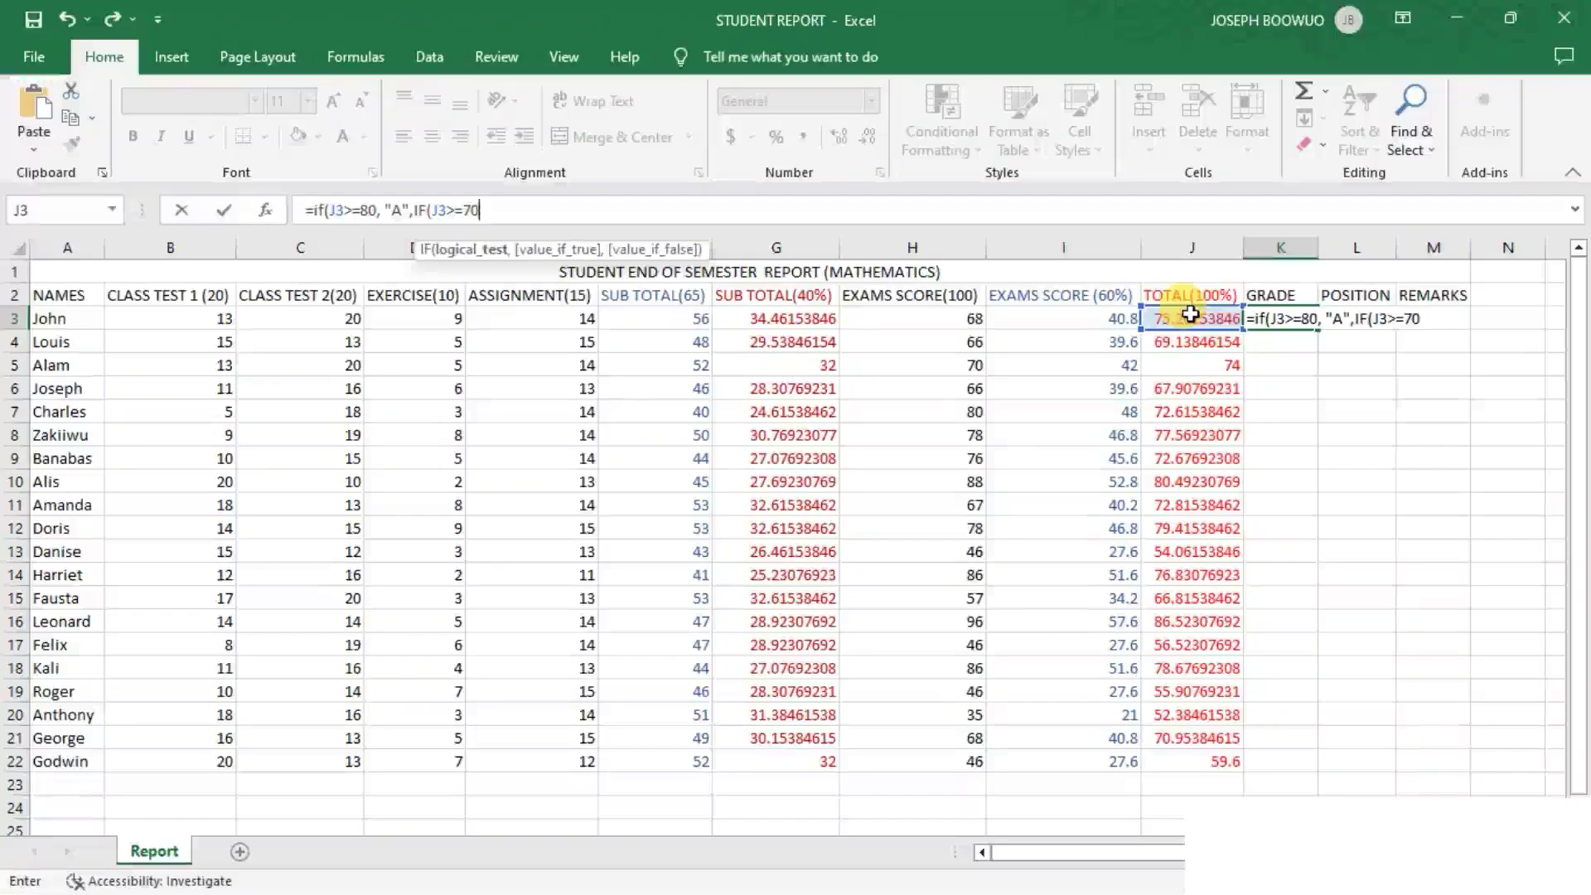
pyautogui.write(',')
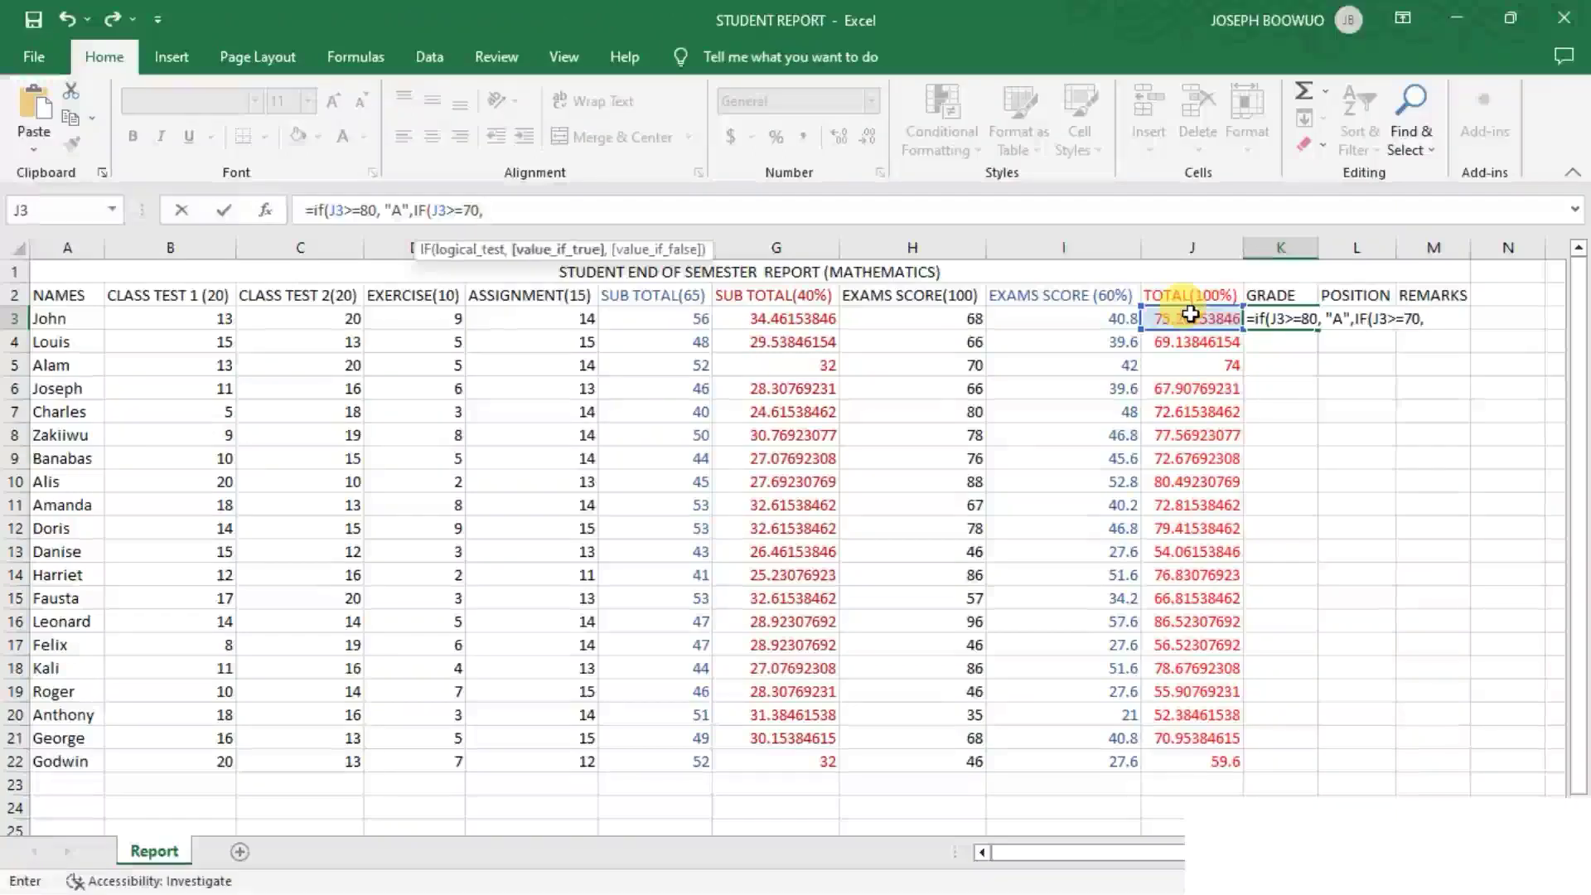
pyautogui.write(' "B",')
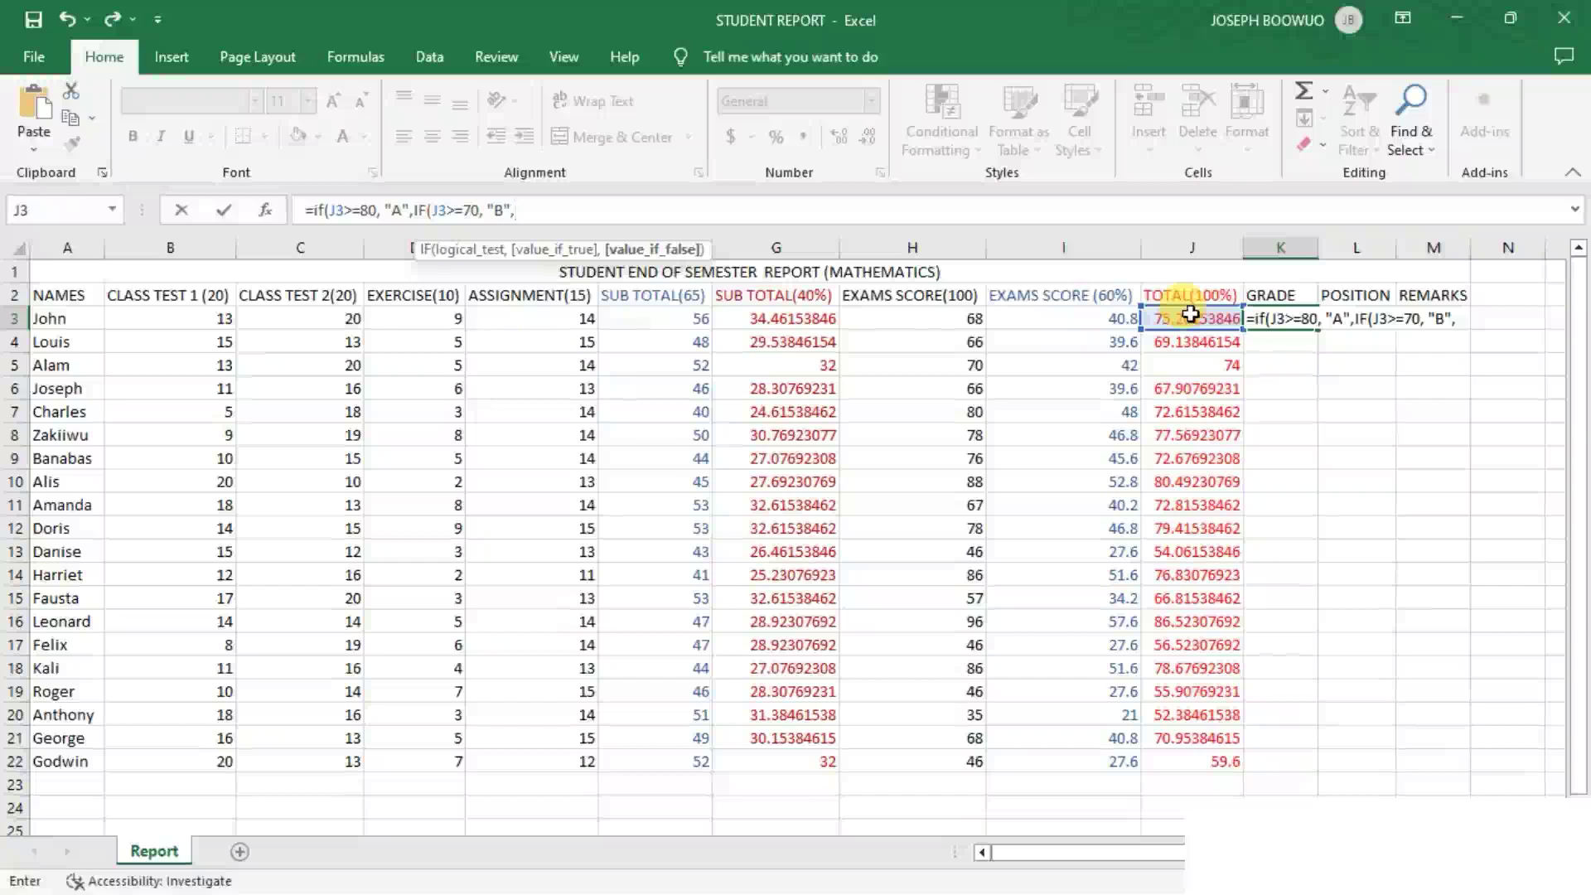
# - Nest a third IF in the K3 formula that tests J3>=60 and returns "C"
pyautogui.write('IF')
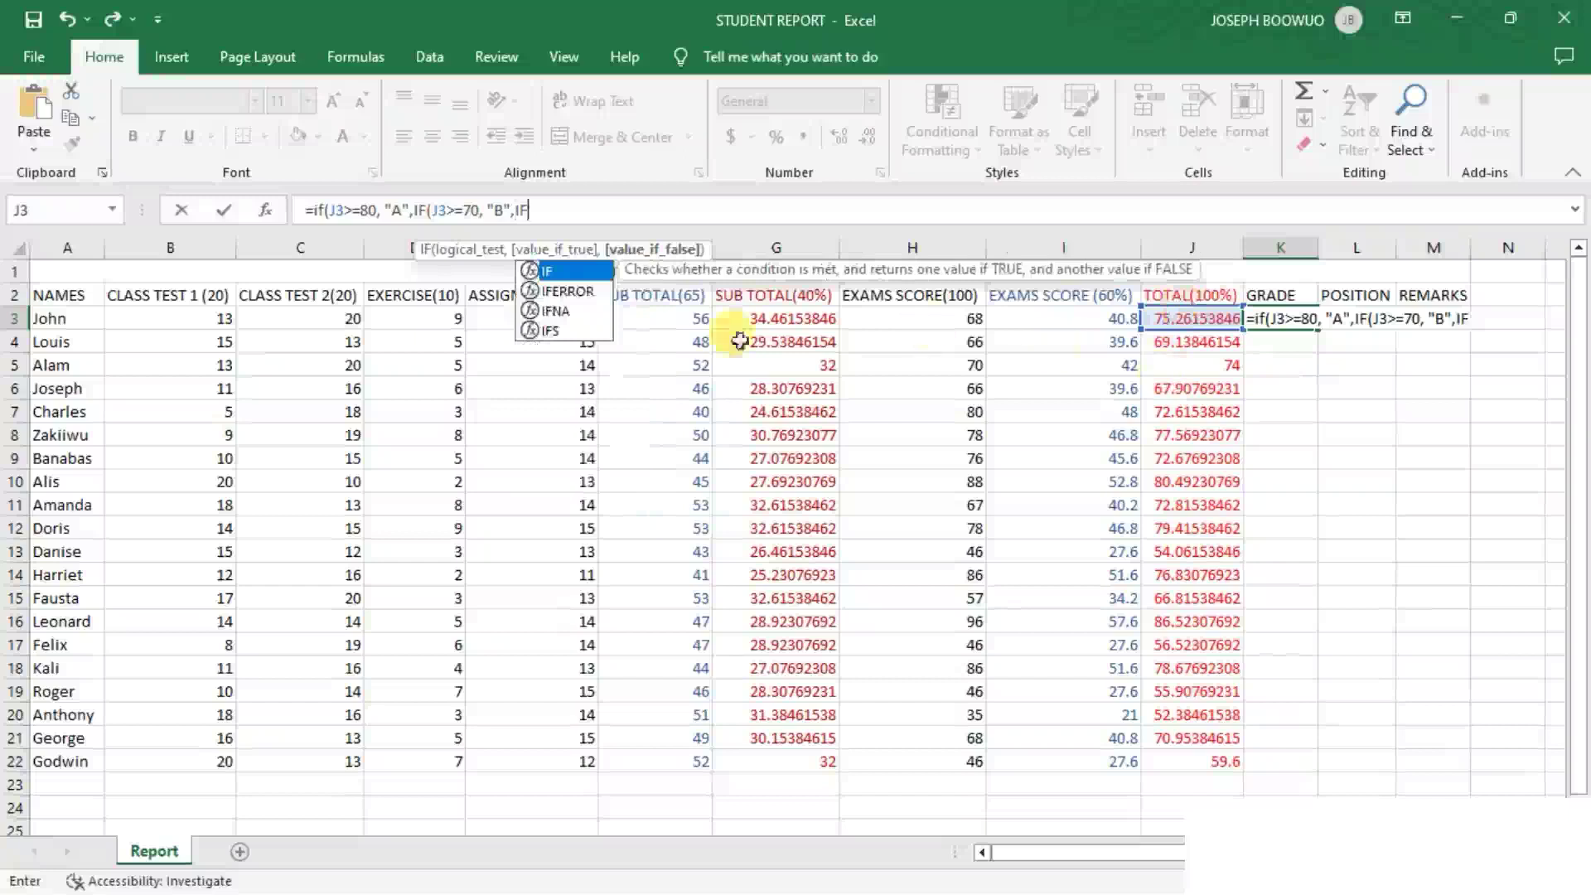
pyautogui.write('(')
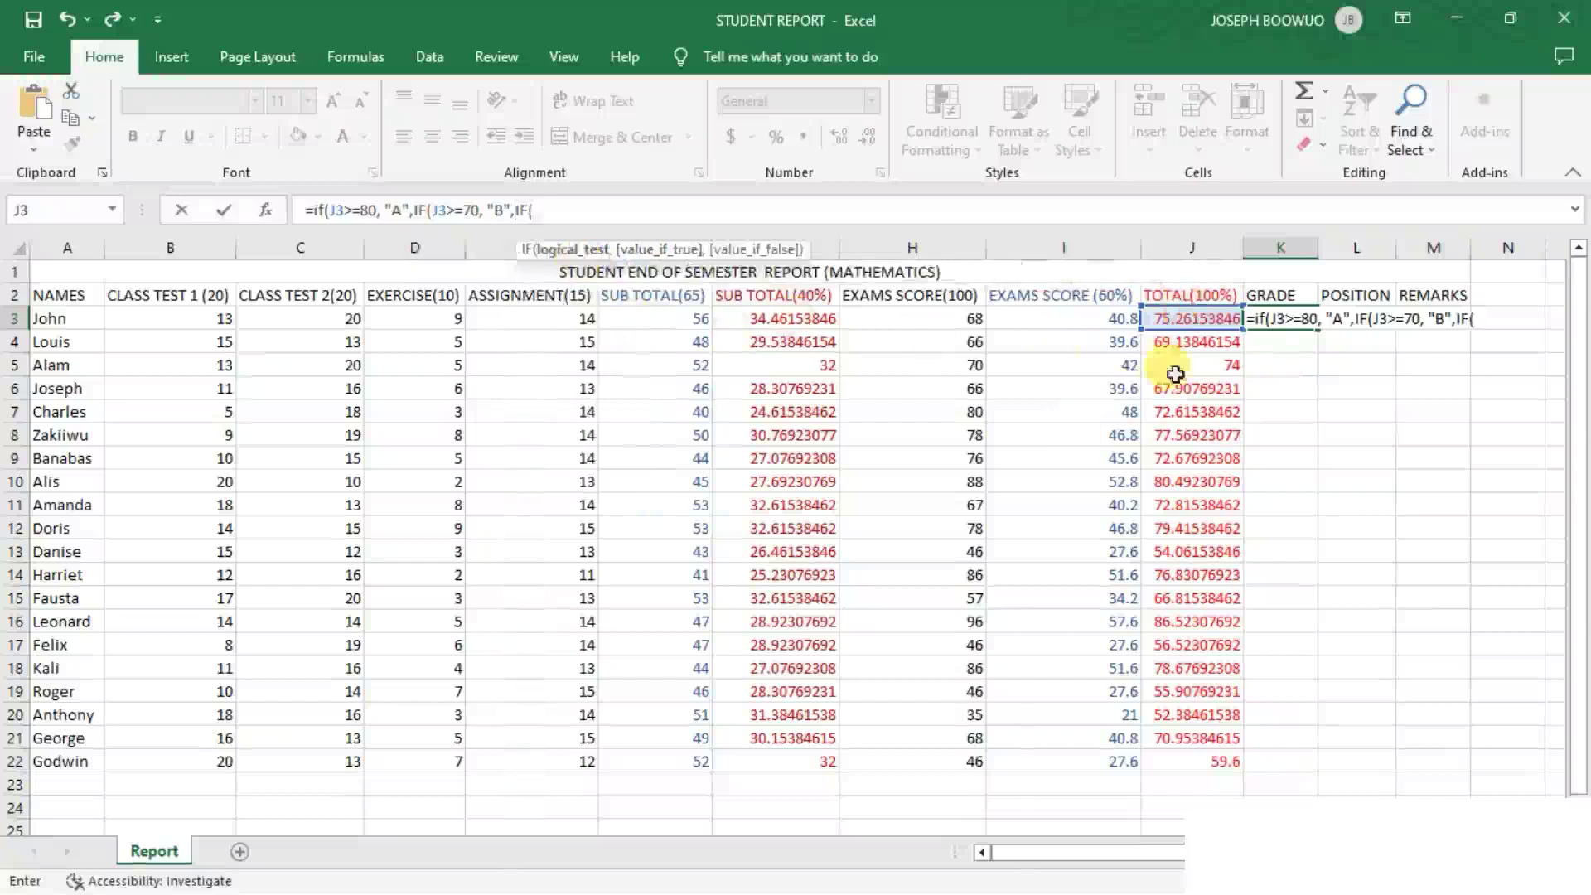
pyautogui.click(1196, 320)
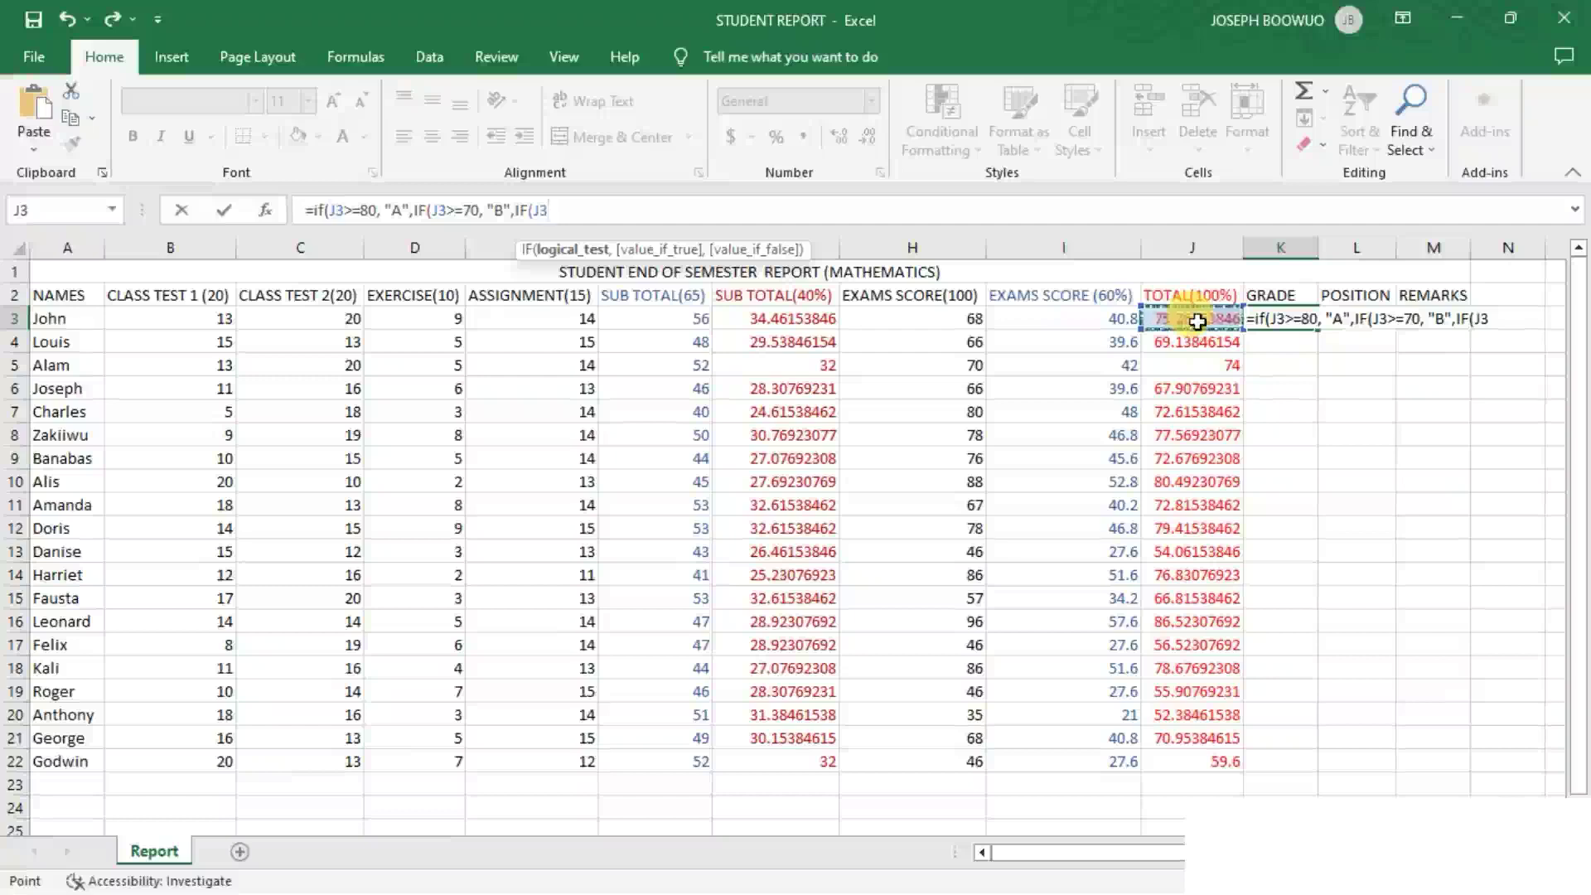
pyautogui.write('>=6')
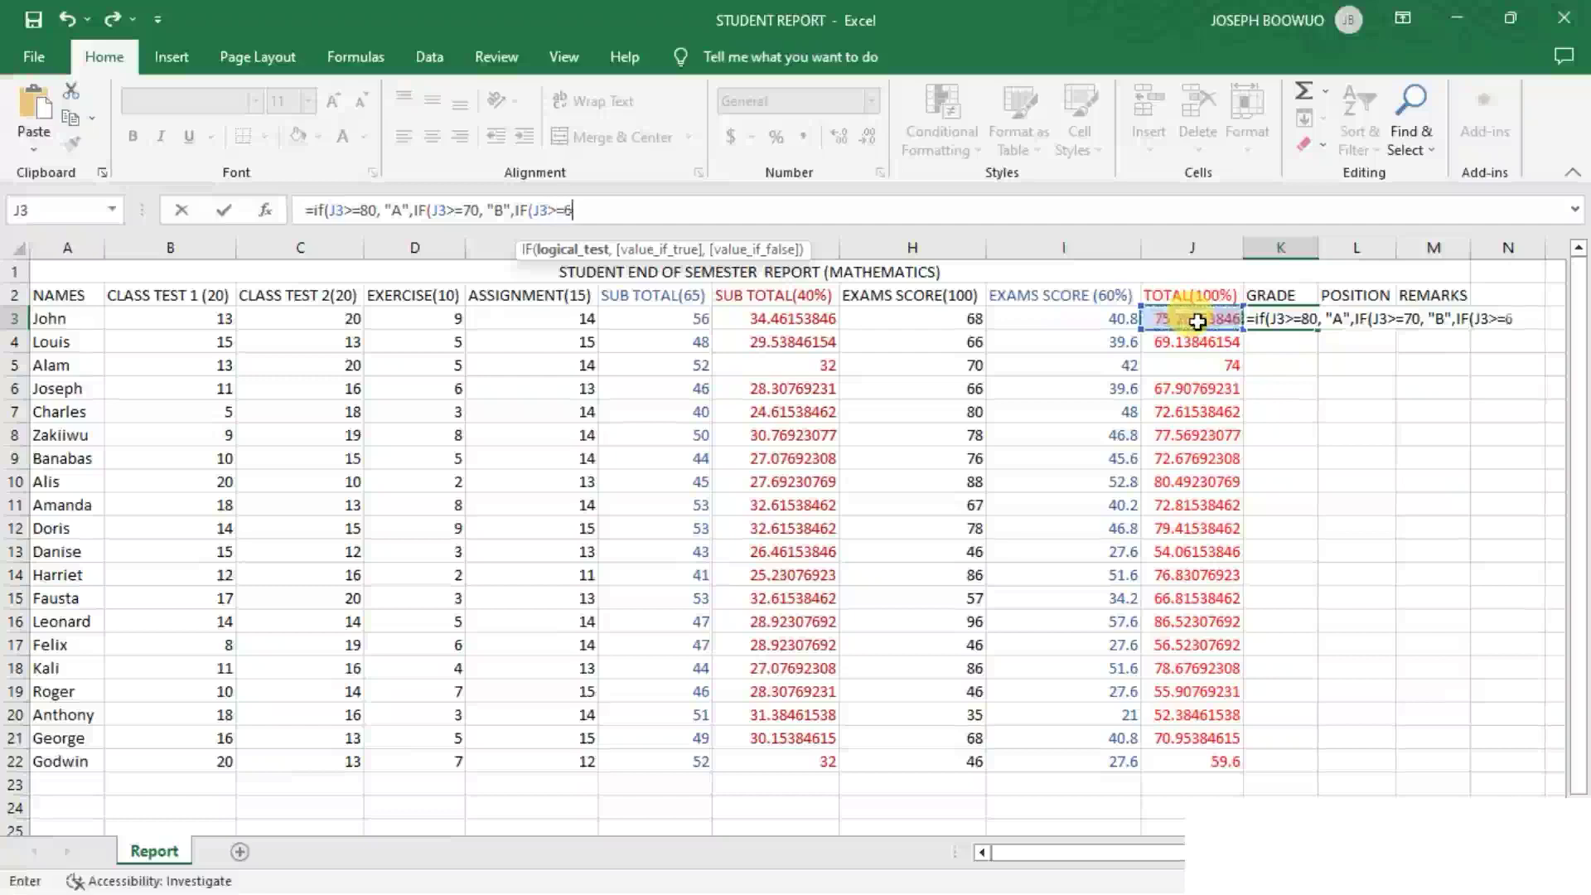
pyautogui.write('0')
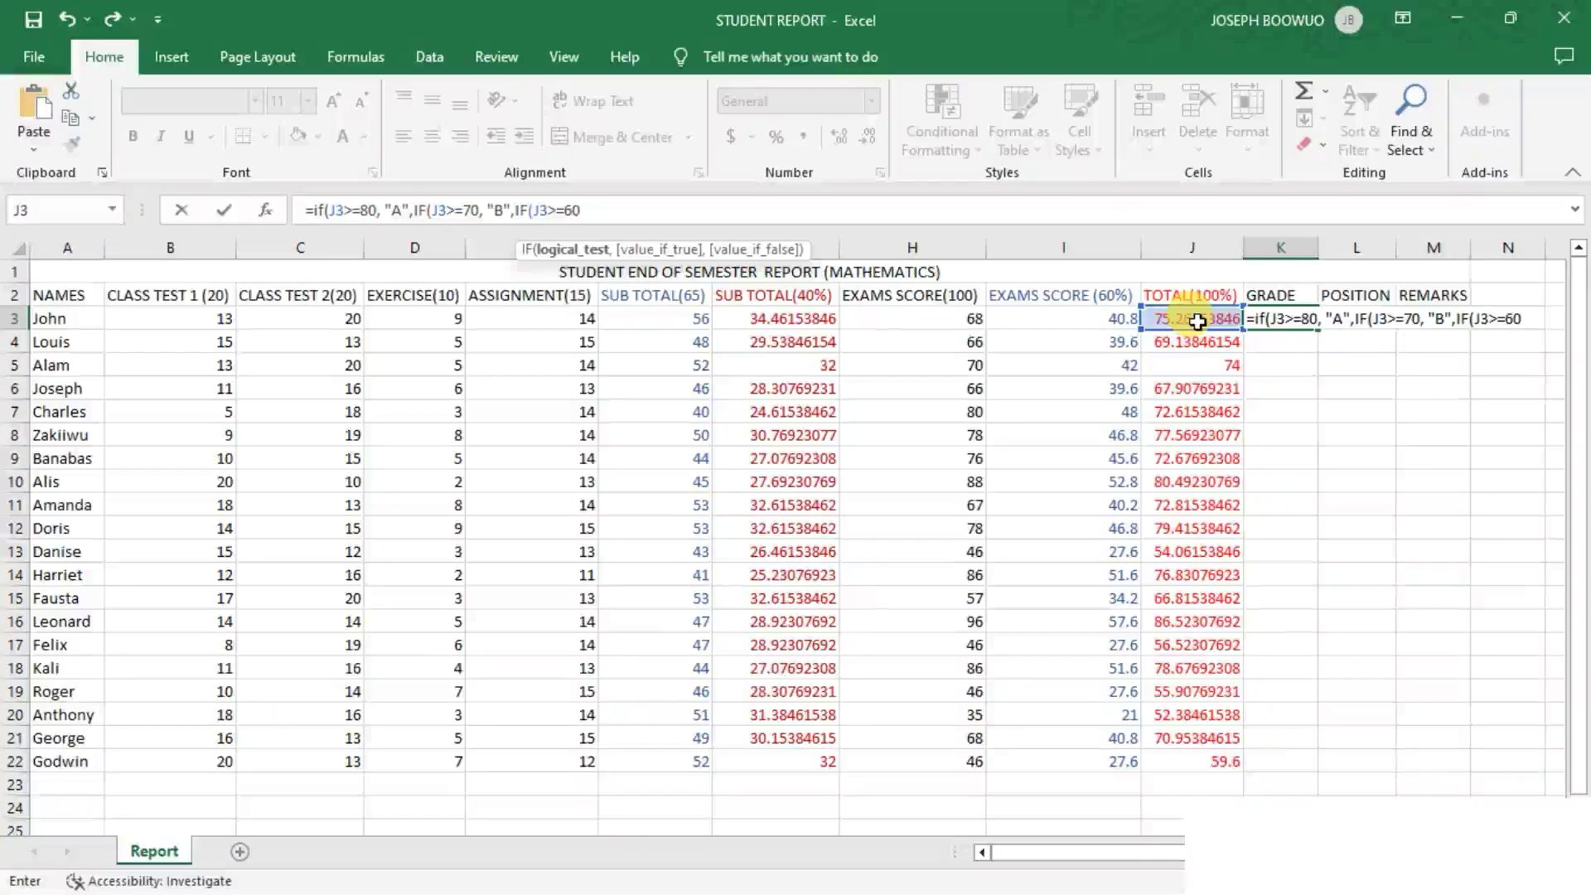
pyautogui.write(',')
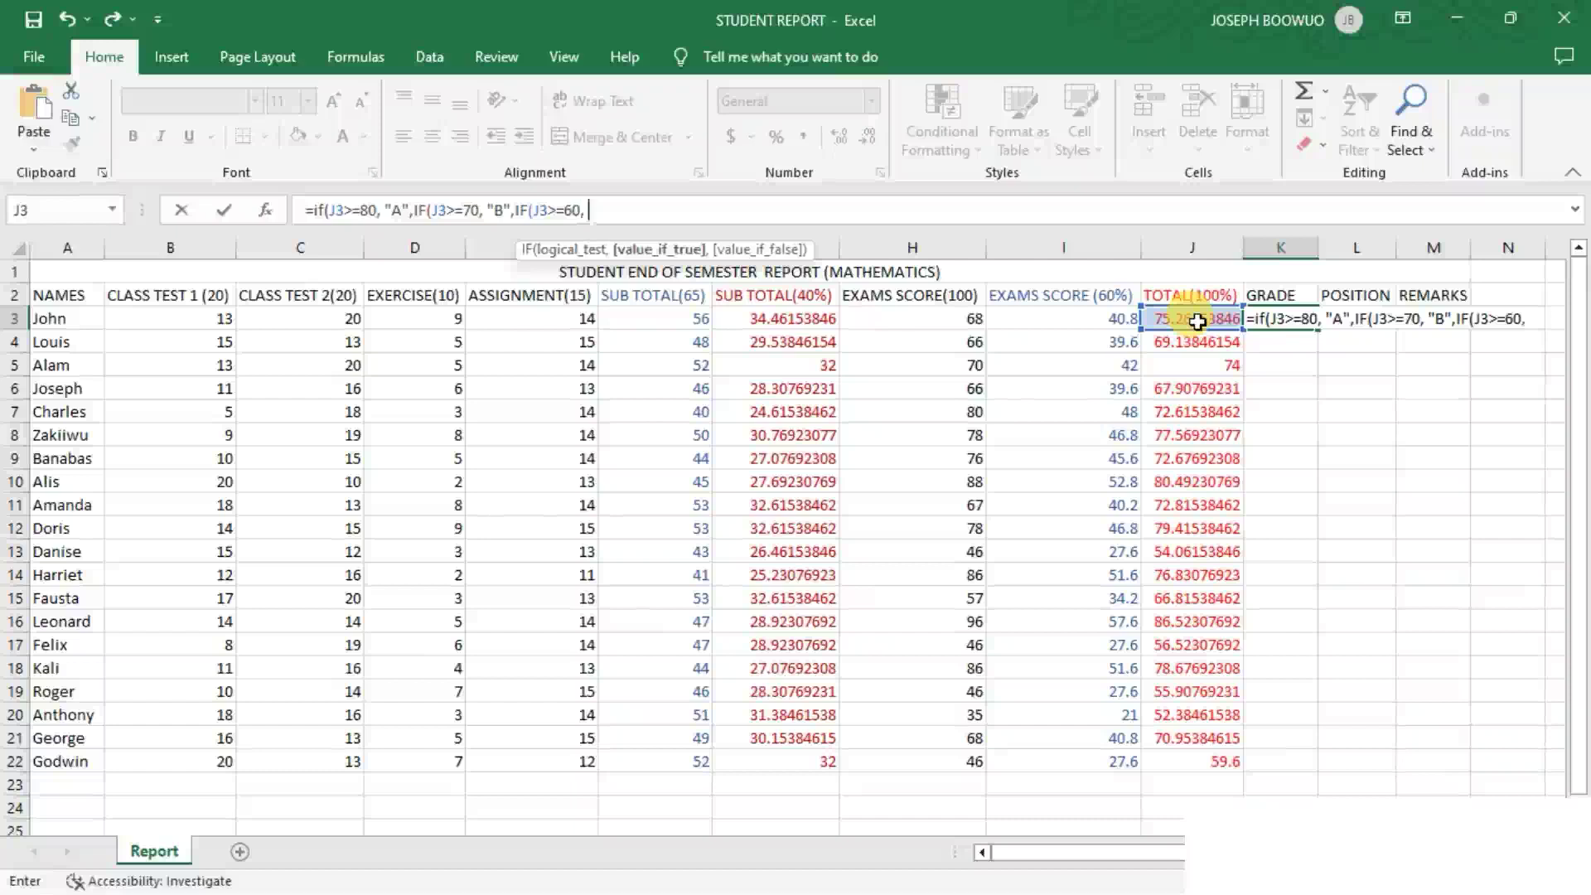
pyautogui.write(' "C')
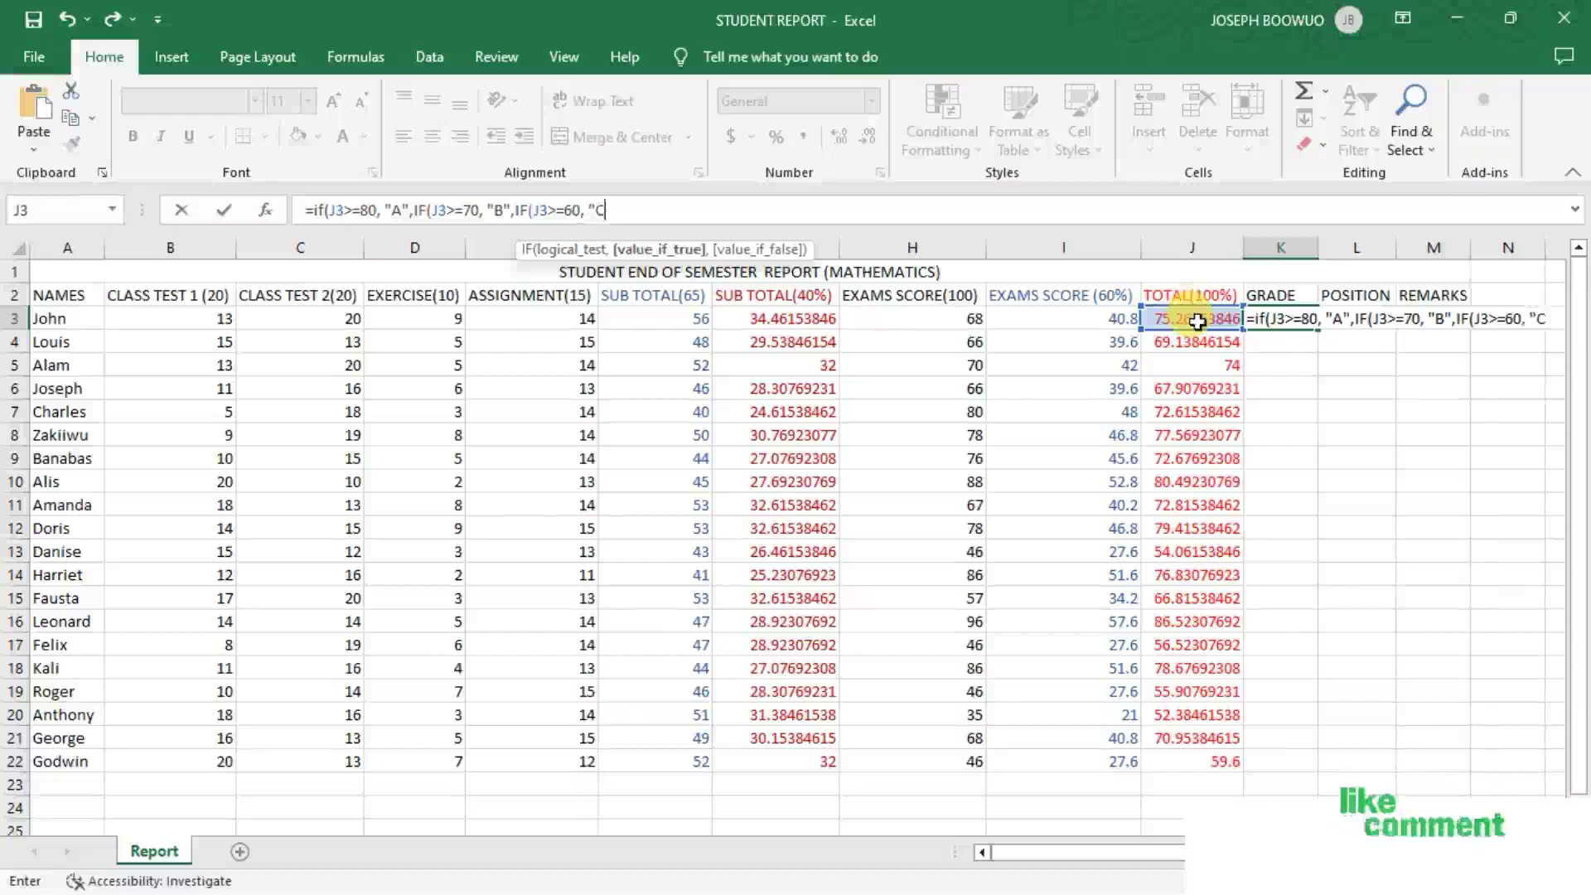
pyautogui.write('"')
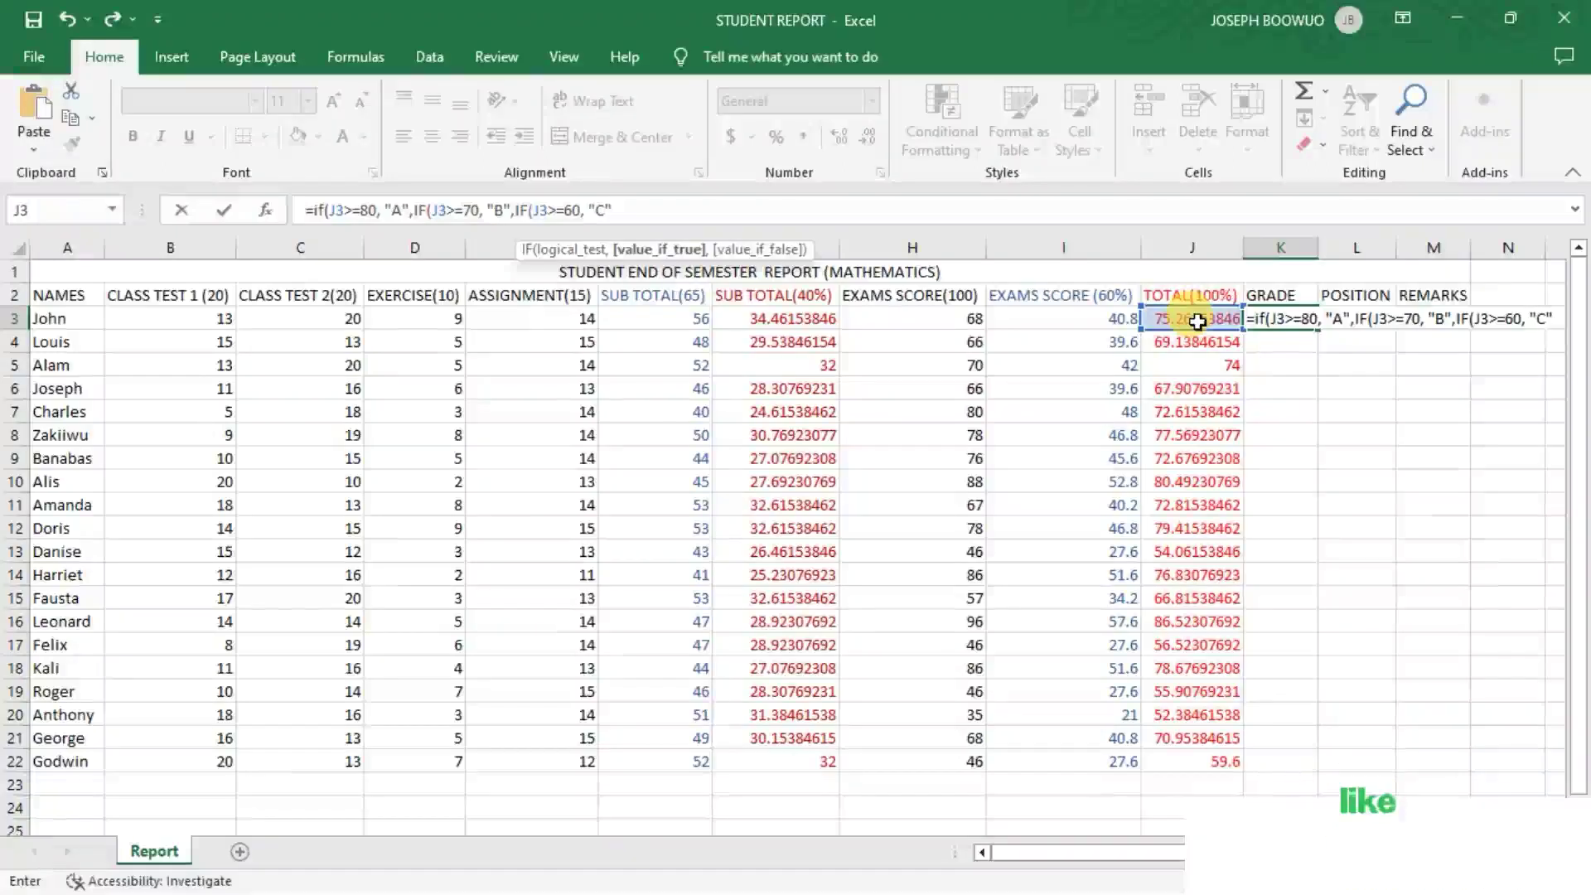
pyautogui.write(',')
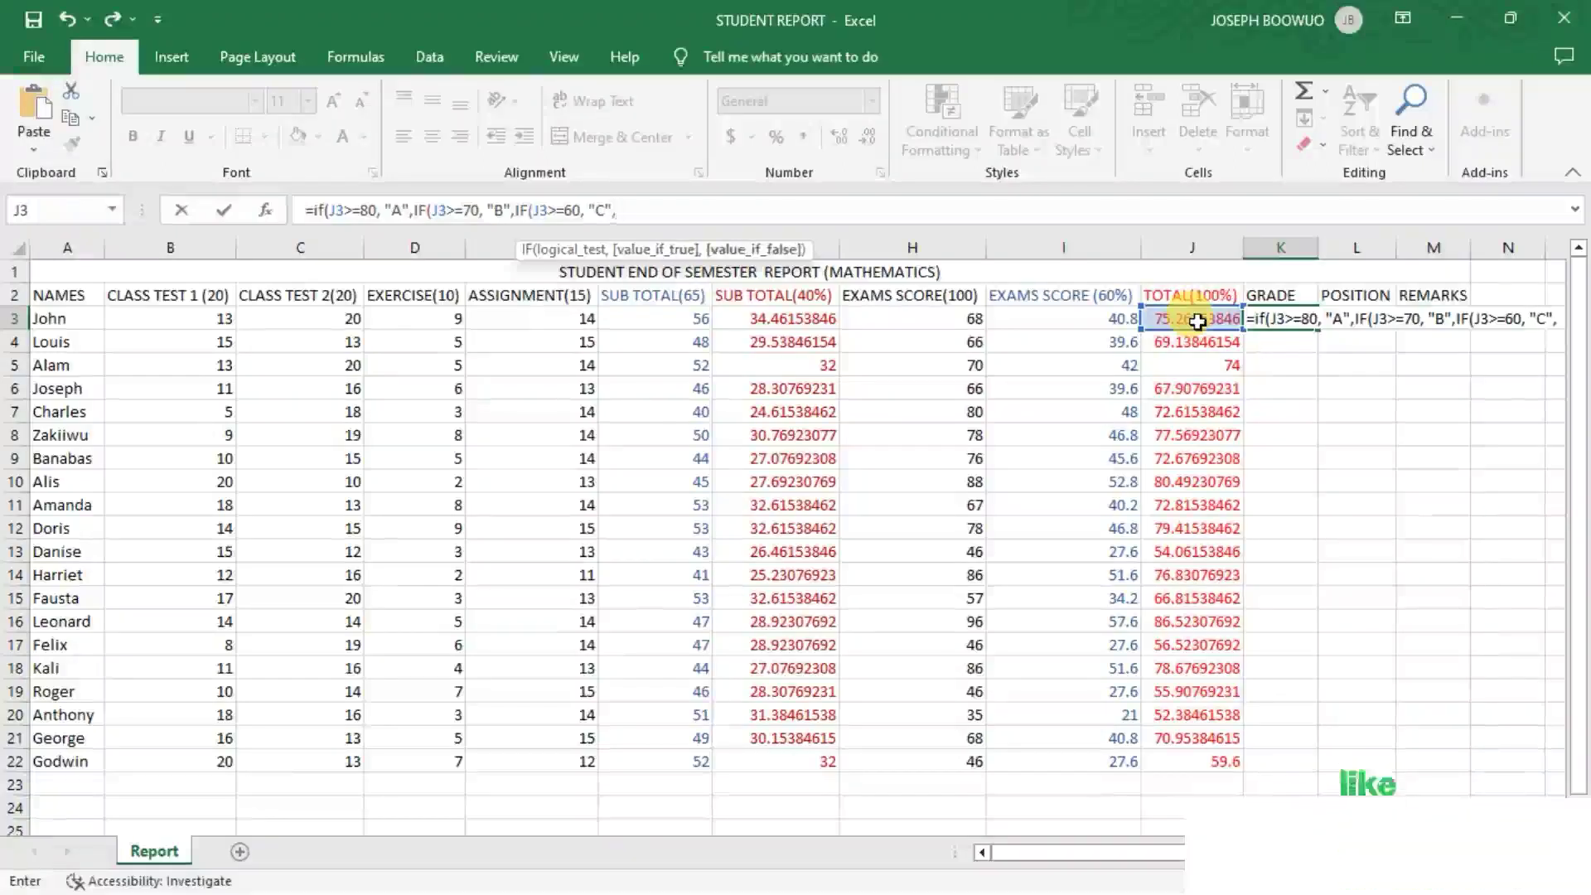
# - Nest a fourth IF in the K3 formula that tests J3>=50 and returns "D"
pyautogui.write('IF')
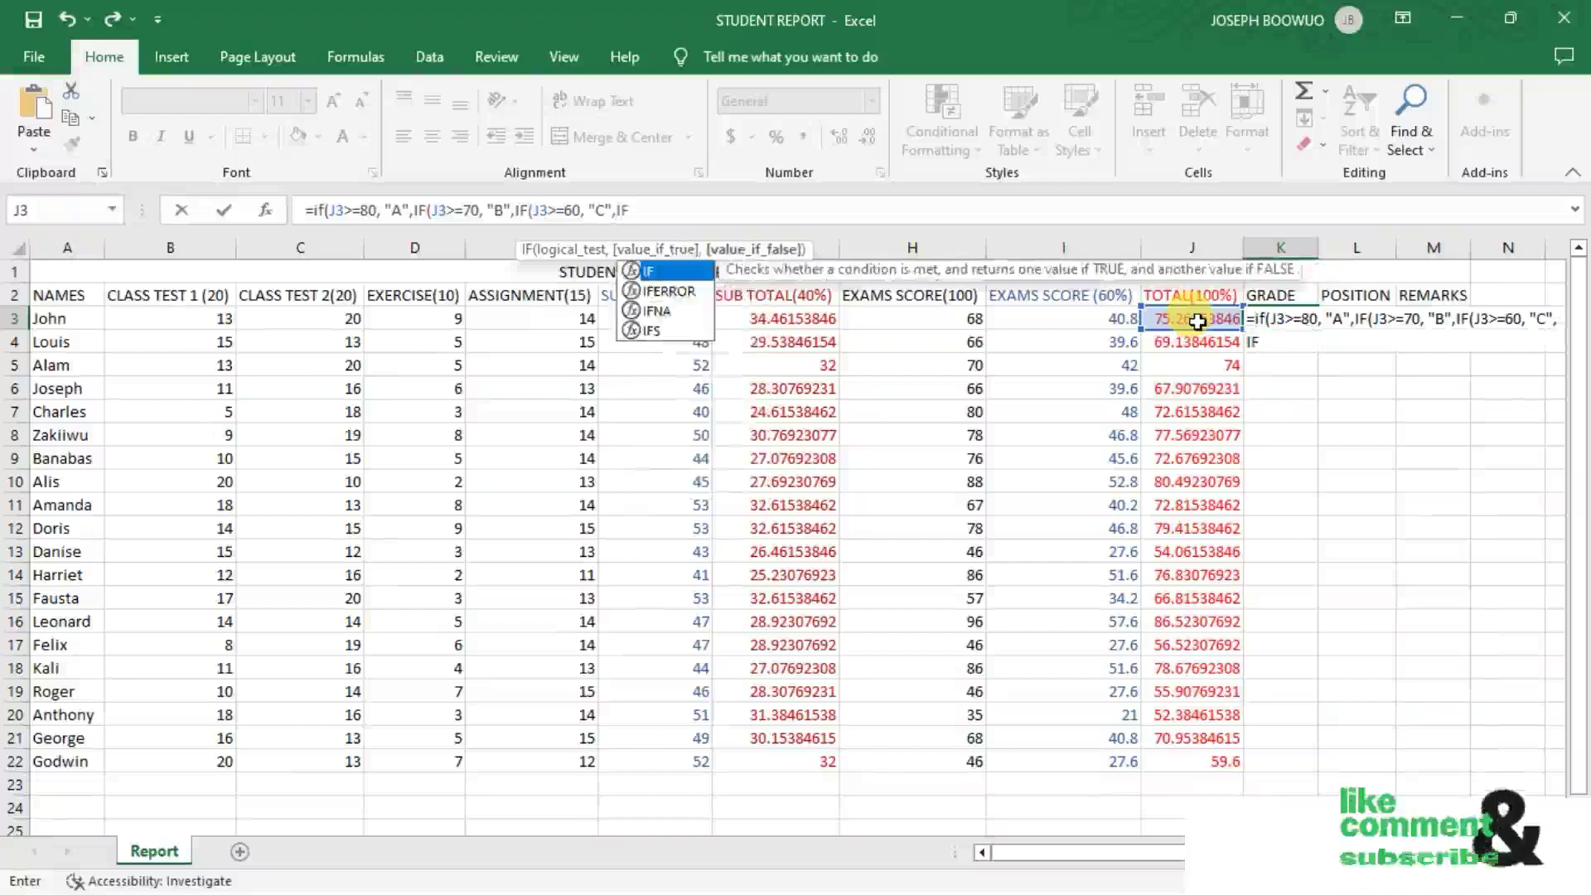
pyautogui.doubleClick(653, 276)
pyautogui.click(1184, 322)
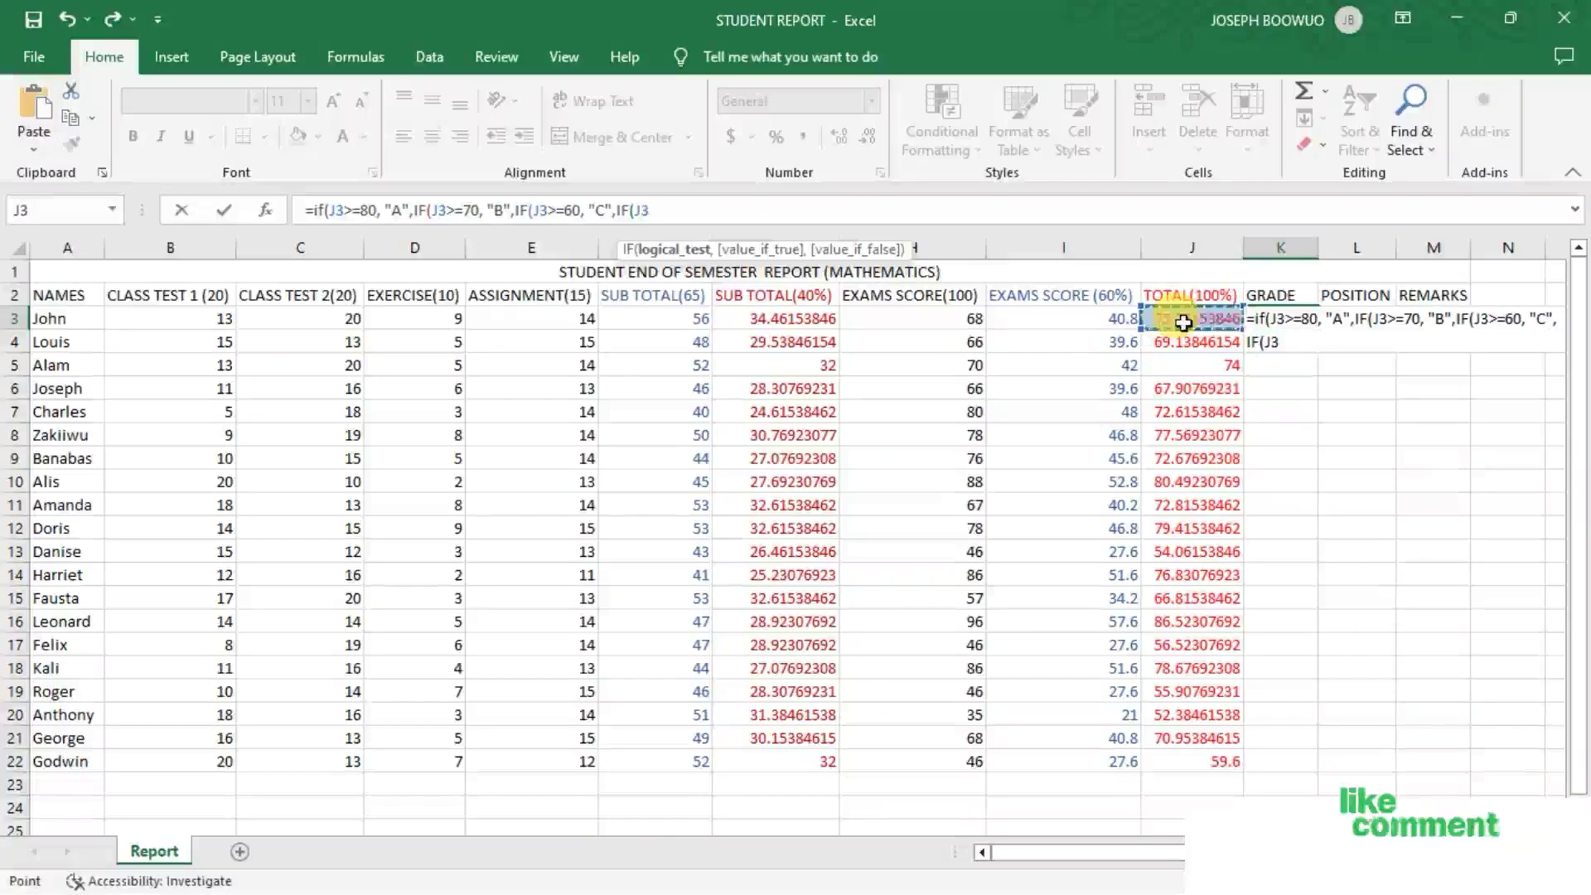
pyautogui.write('>')
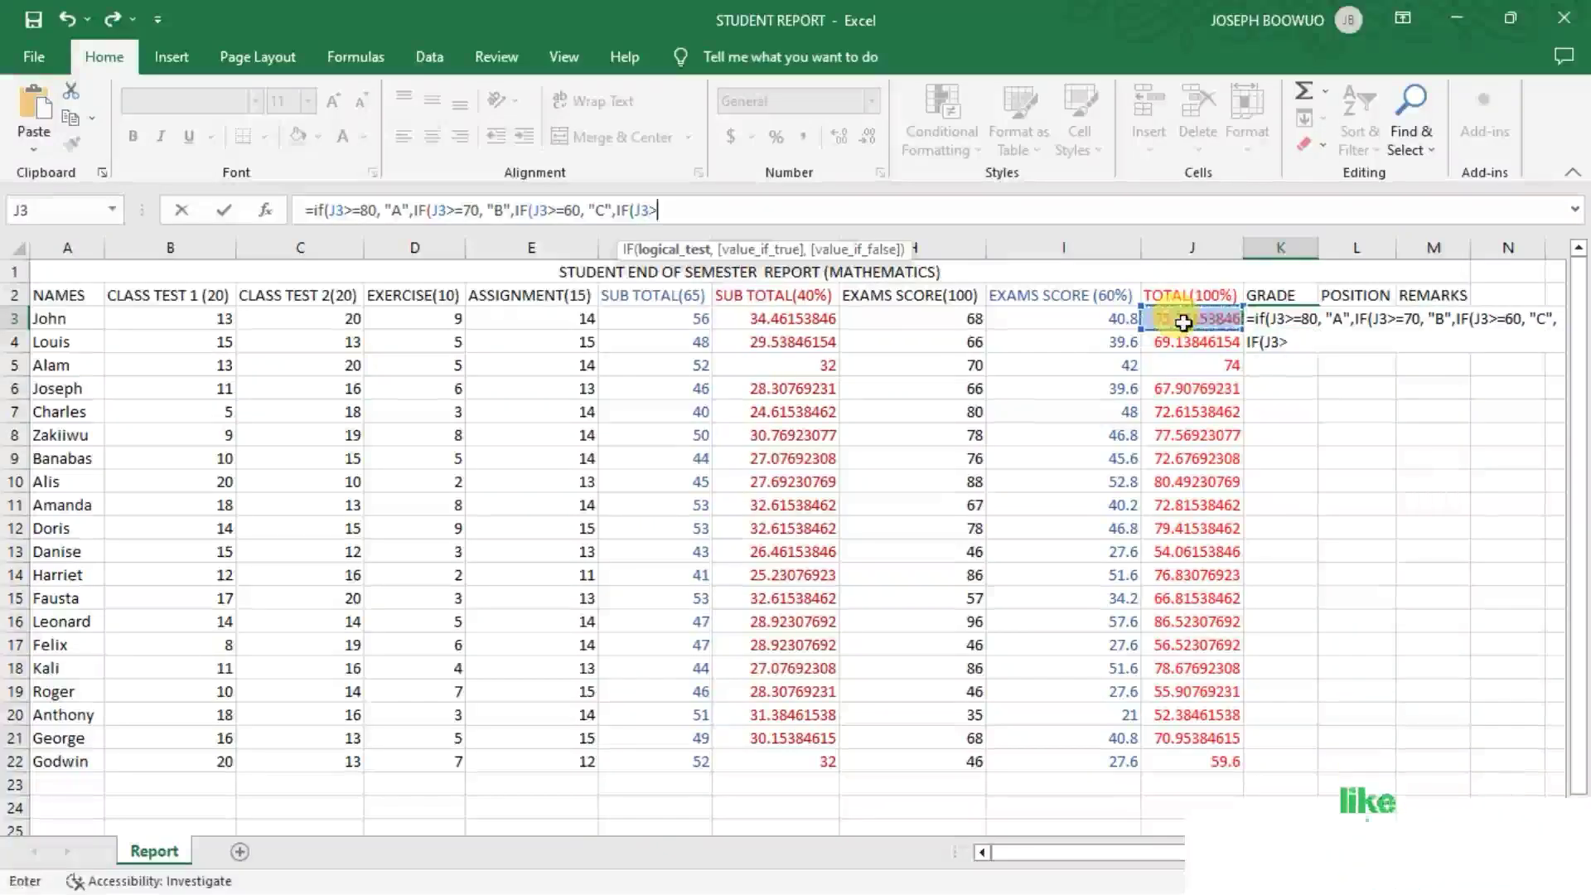
pyautogui.write('-')
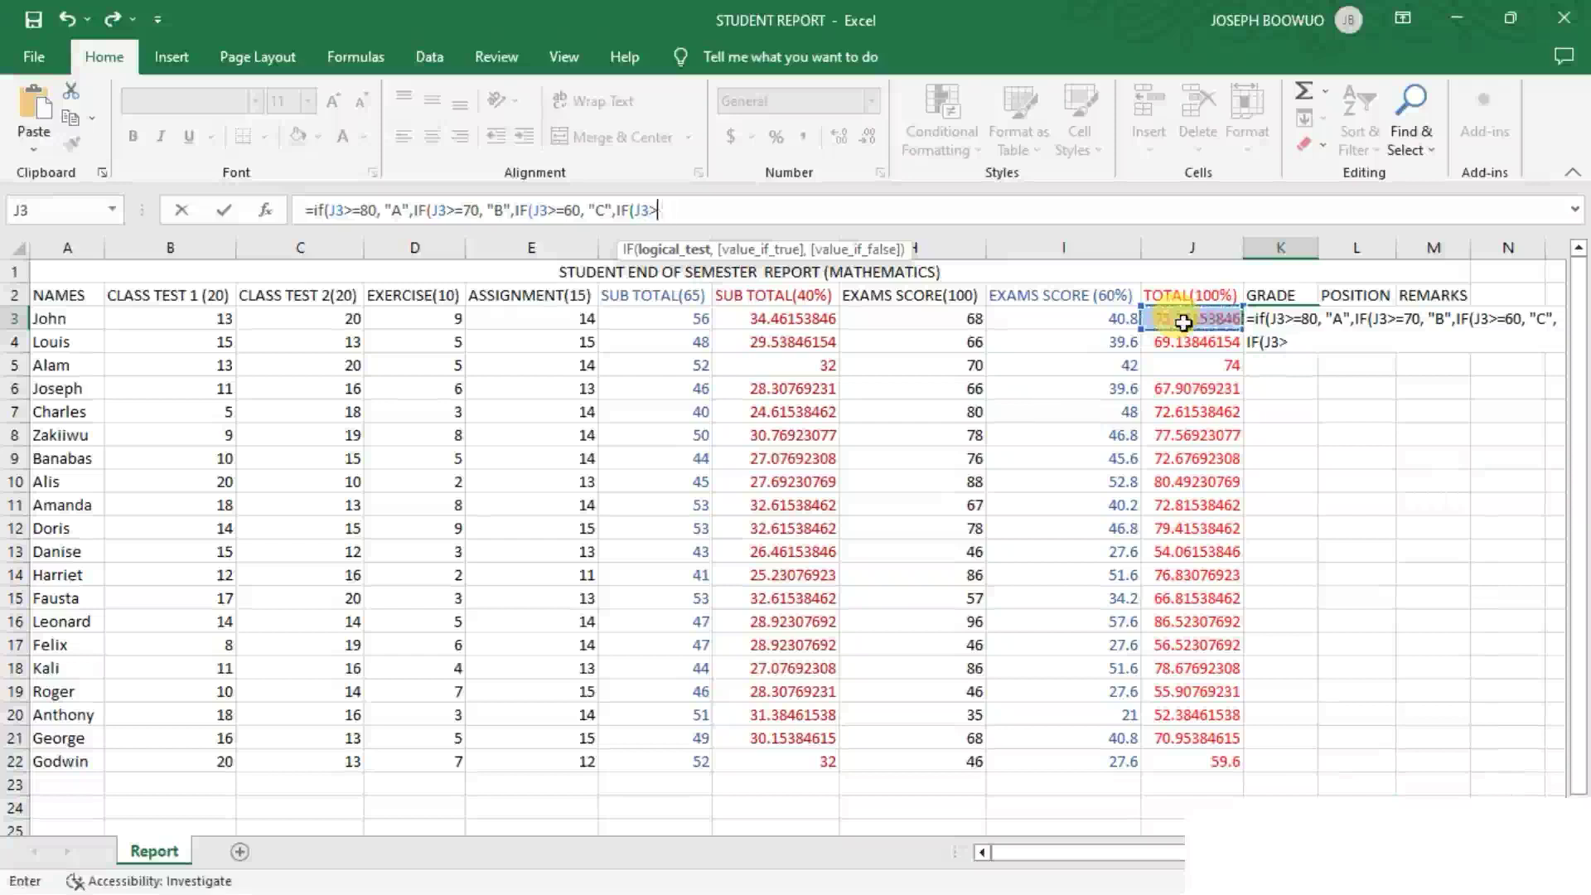
pyautogui.press('BackSpace')
pyautogui.write('=')
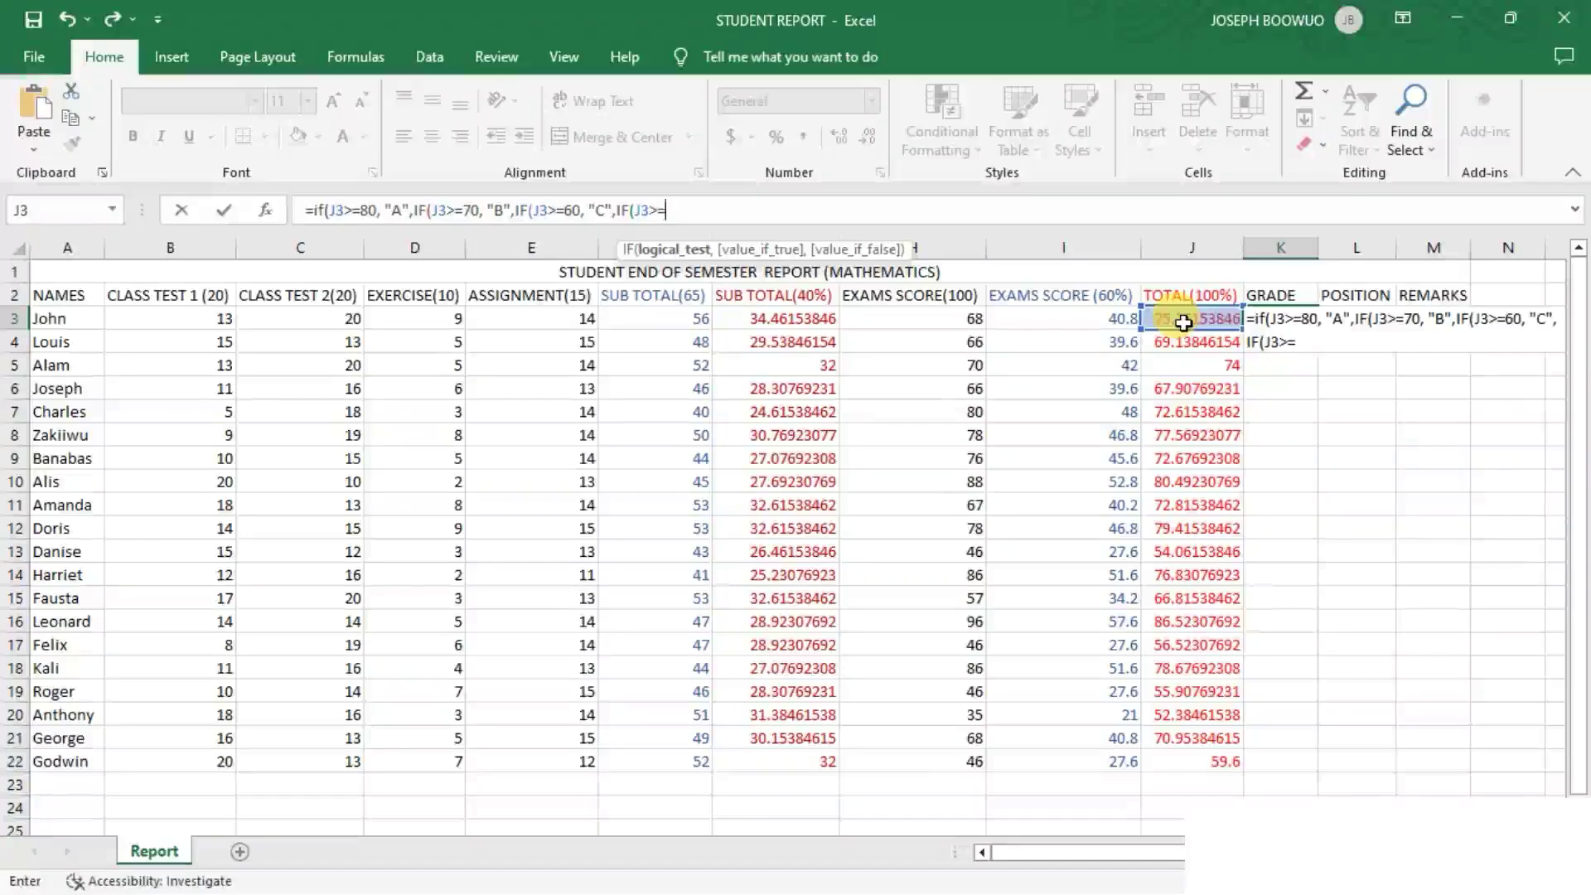
pyautogui.write('50,')
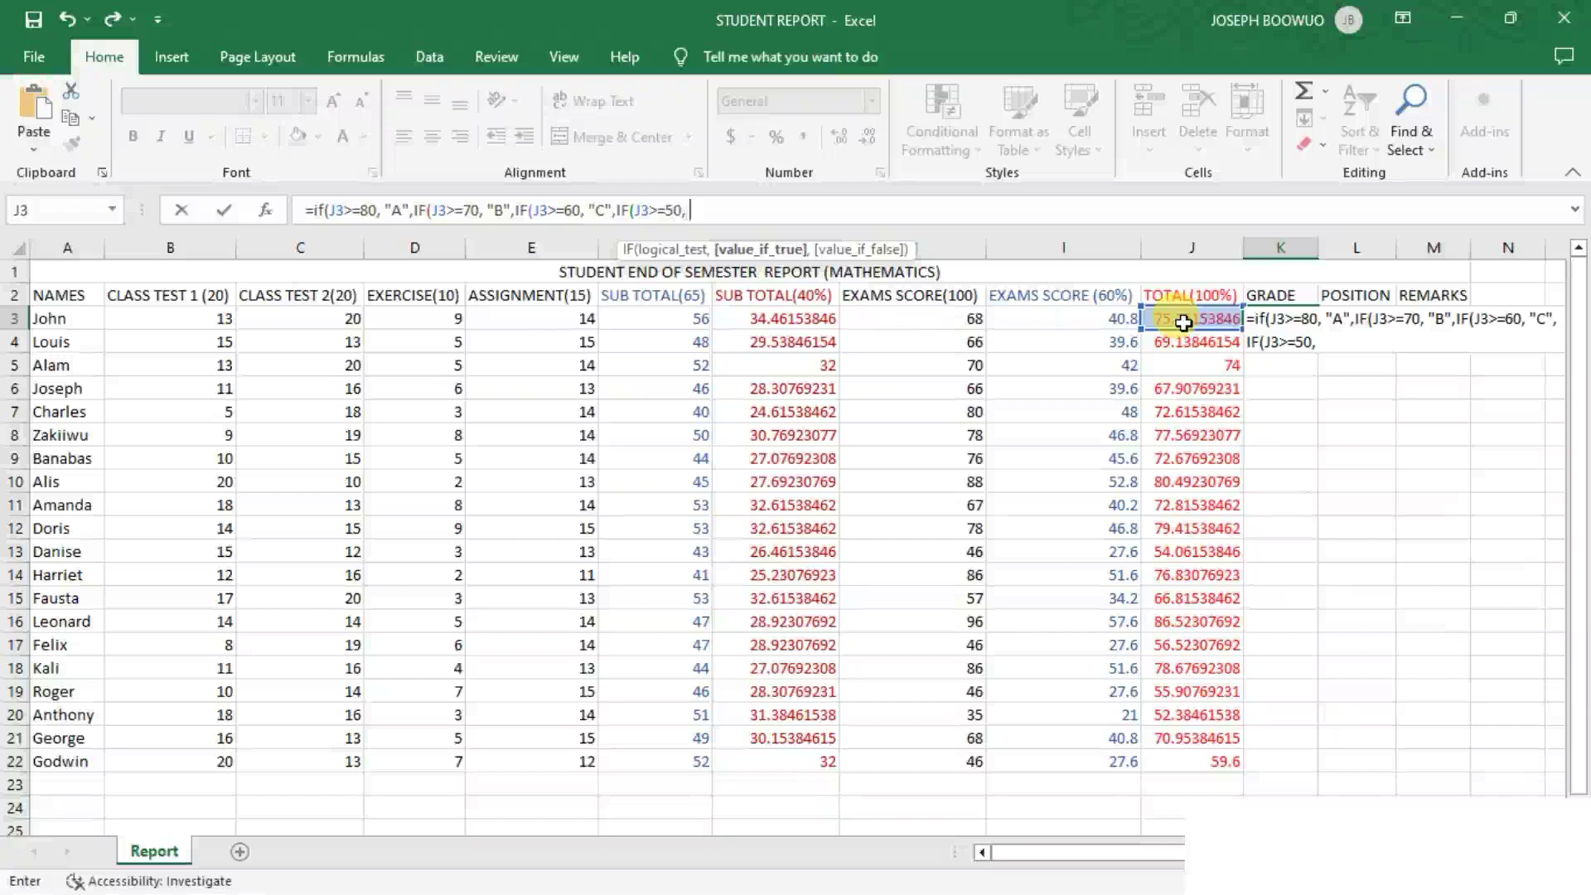
pyautogui.write('"D",')
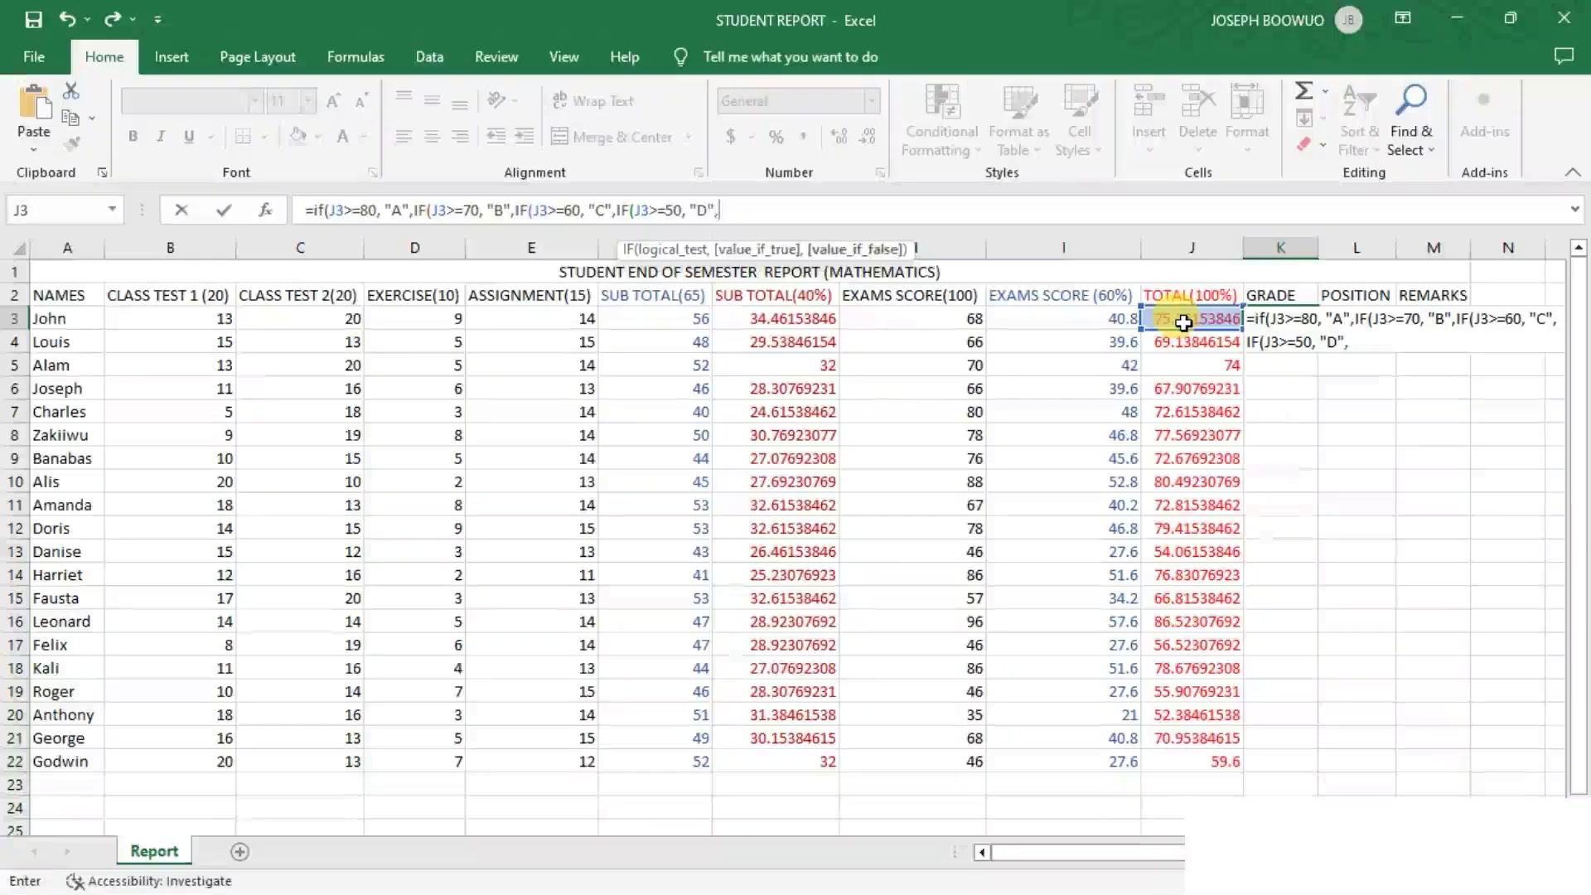
# - Nest a fifth IF in the K3 formula that tests J3>=40 and returns "E"
pyautogui.write('IF')
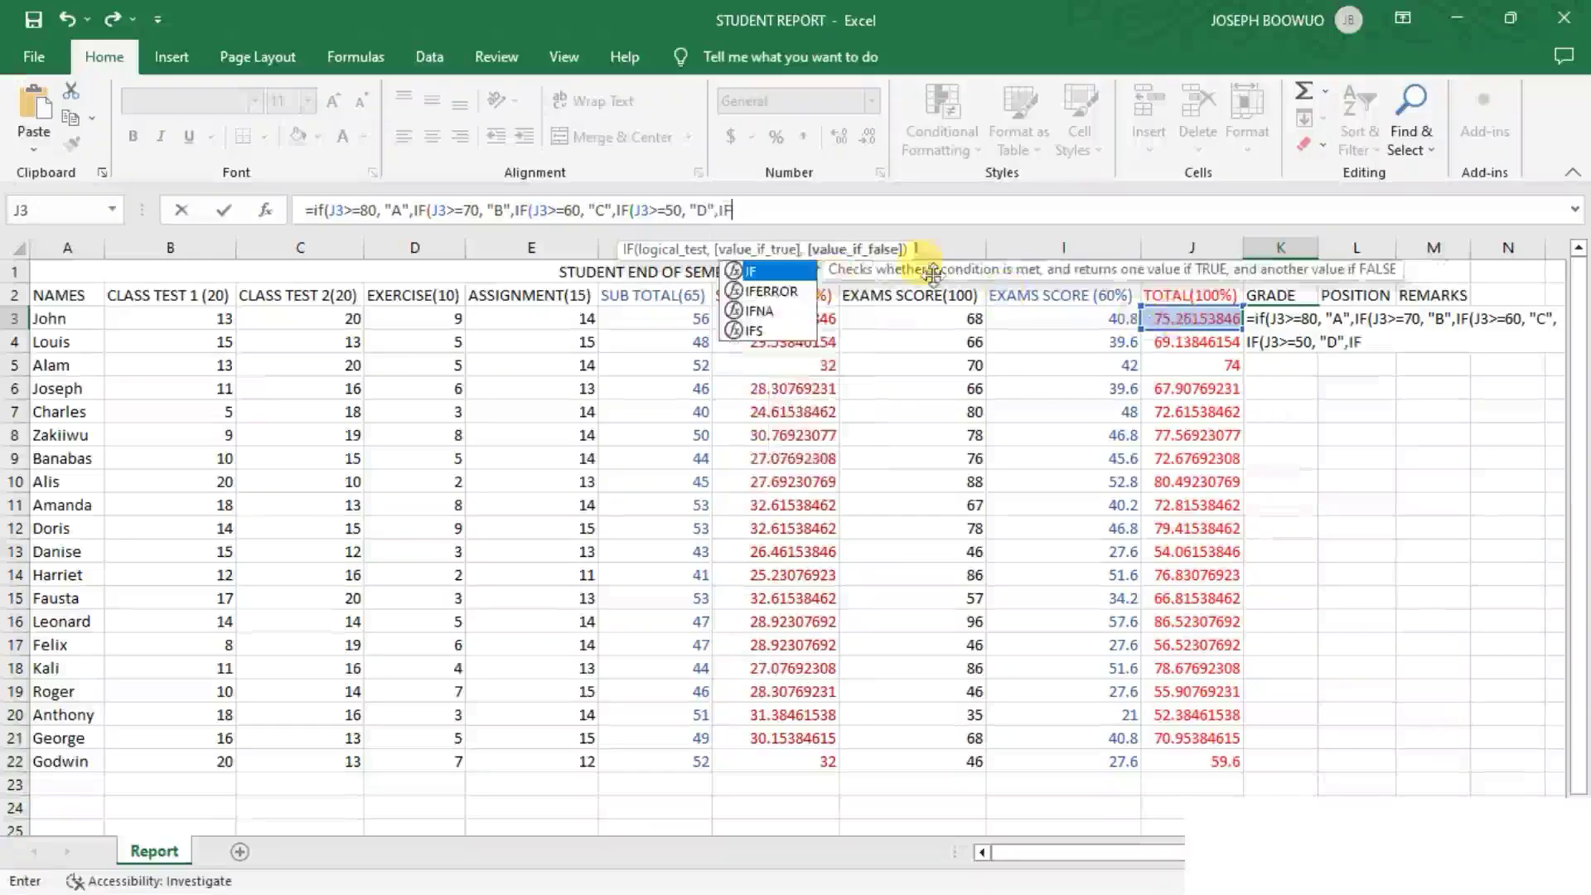
pyautogui.write('(')
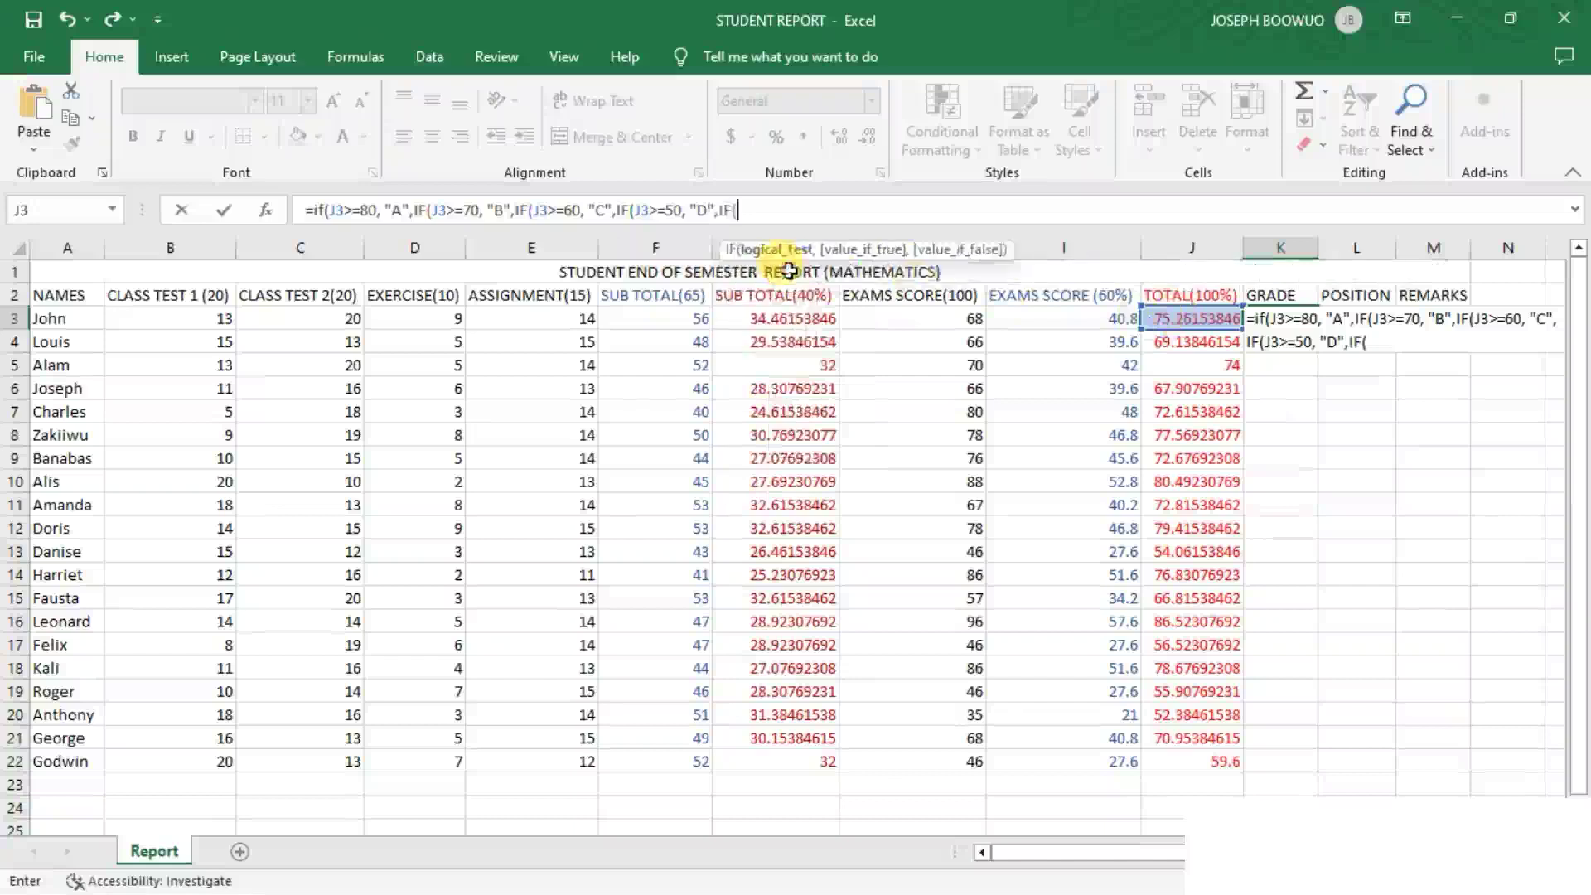
pyautogui.click(1160, 319)
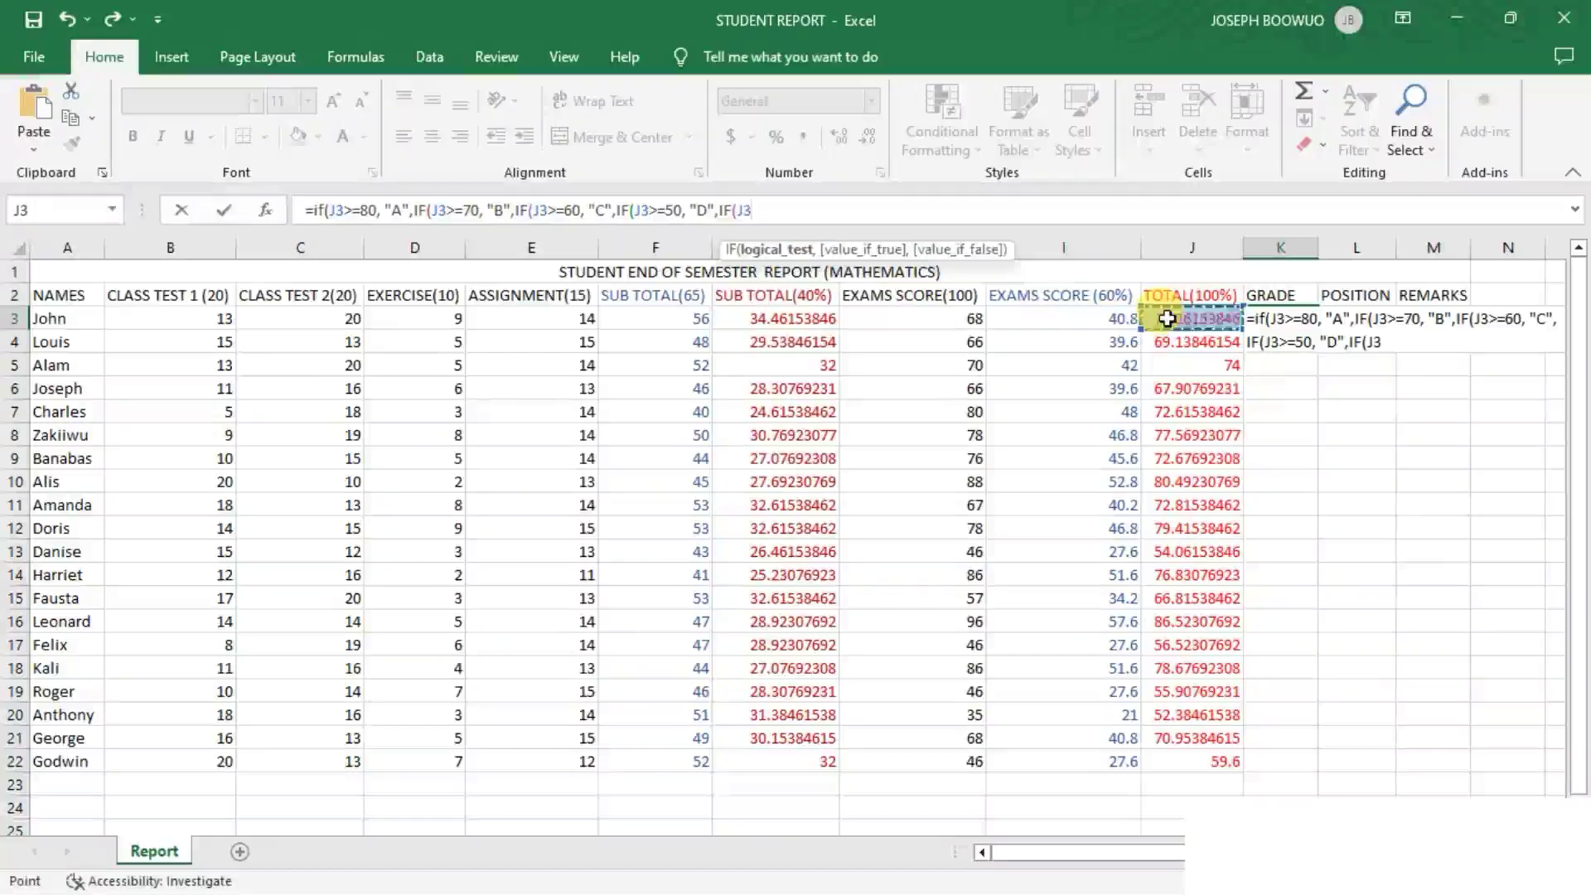
pyautogui.write('>=40')
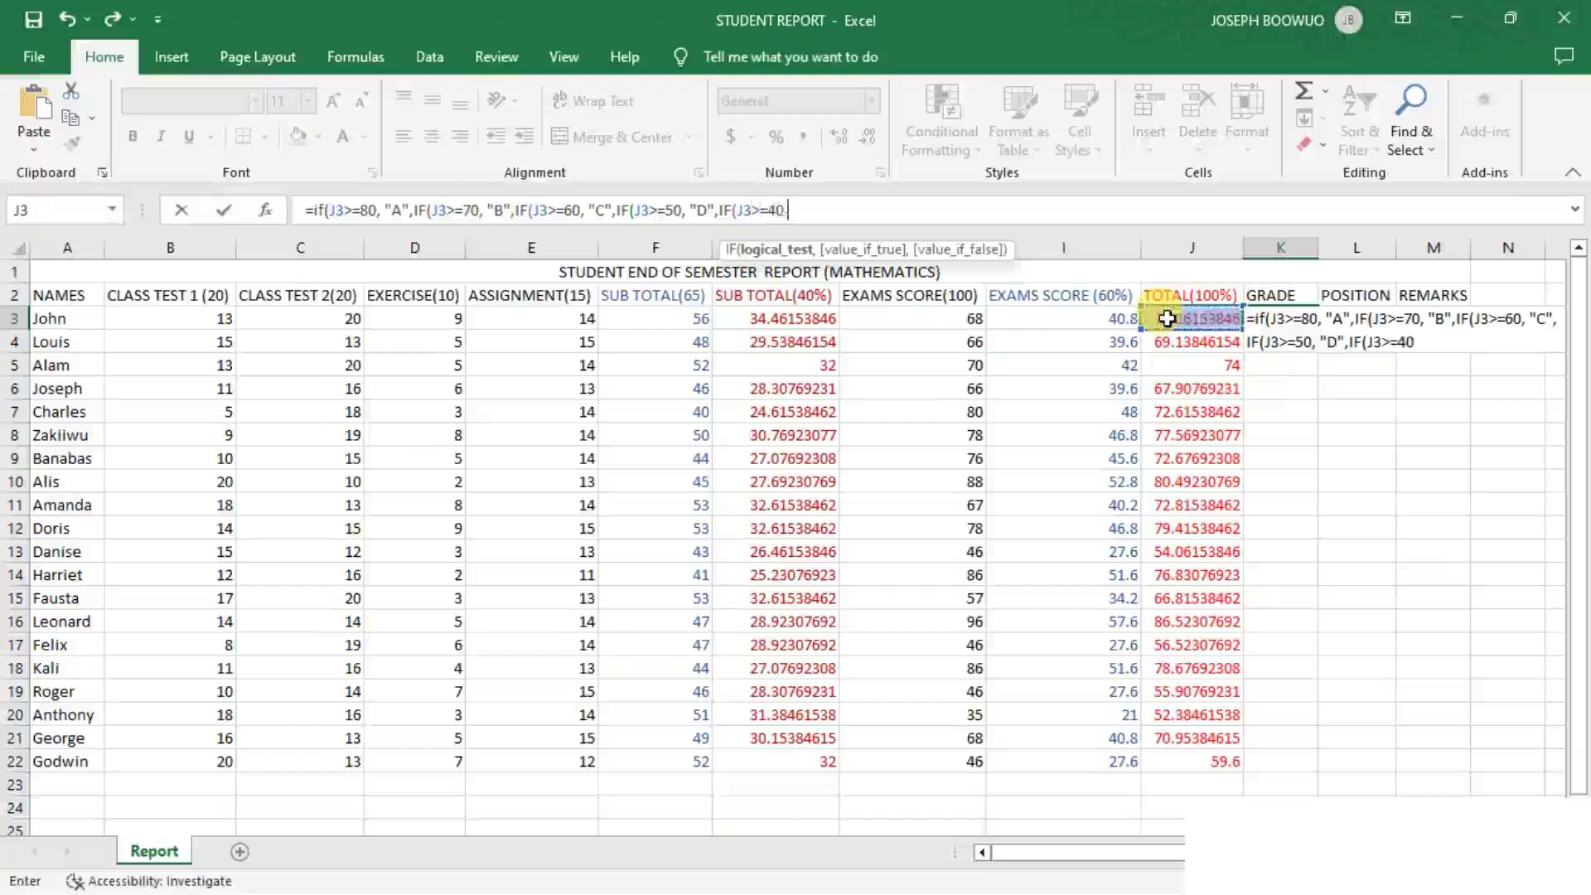
pyautogui.write(',')
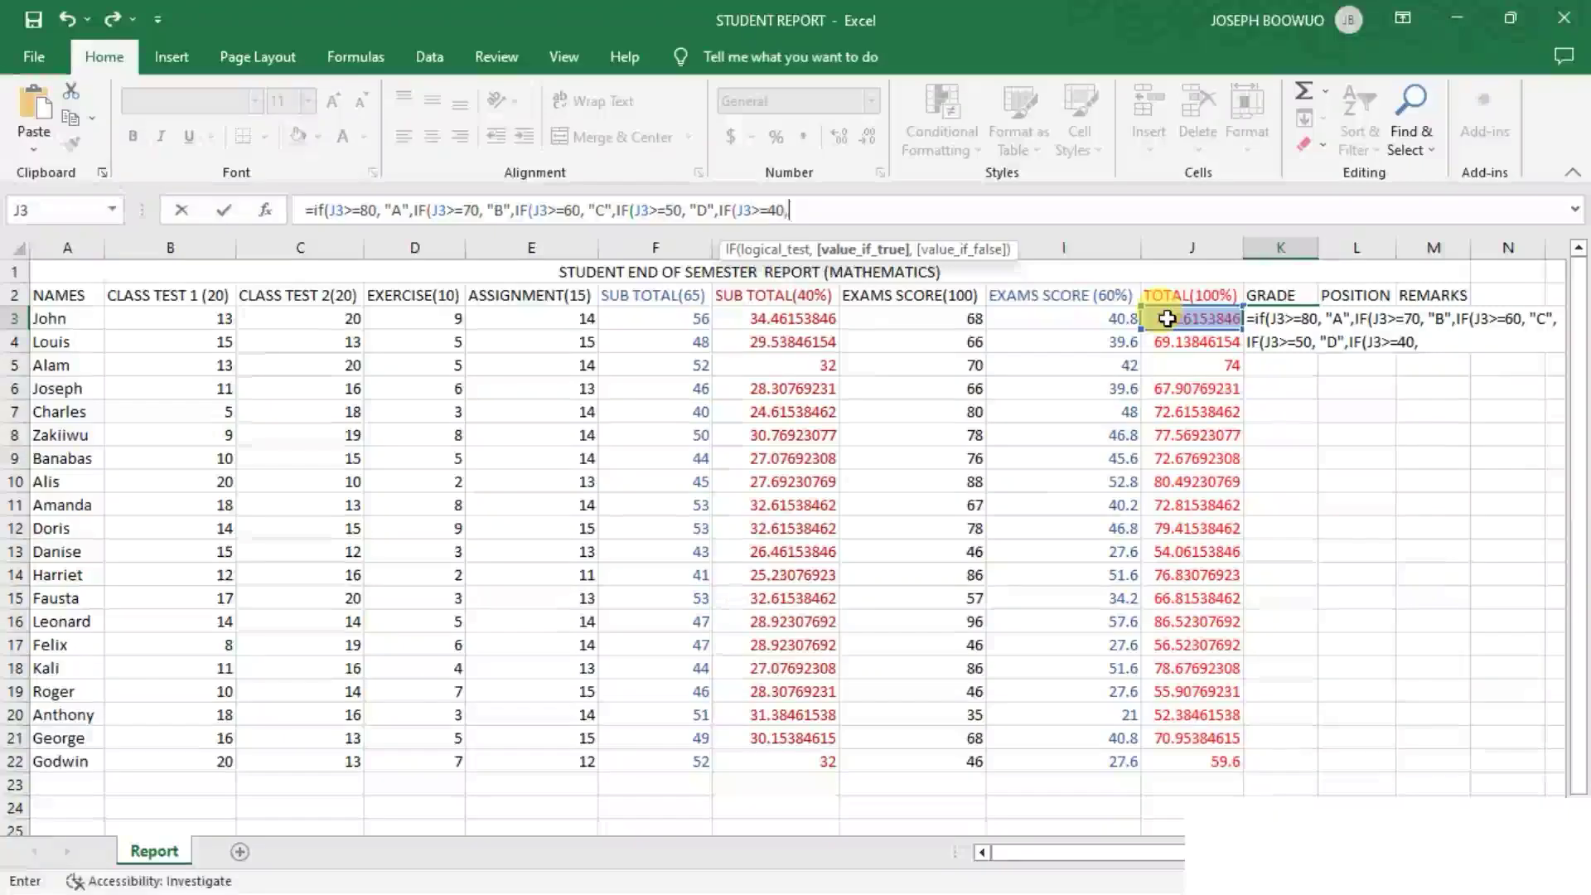
pyautogui.write(' "E",')
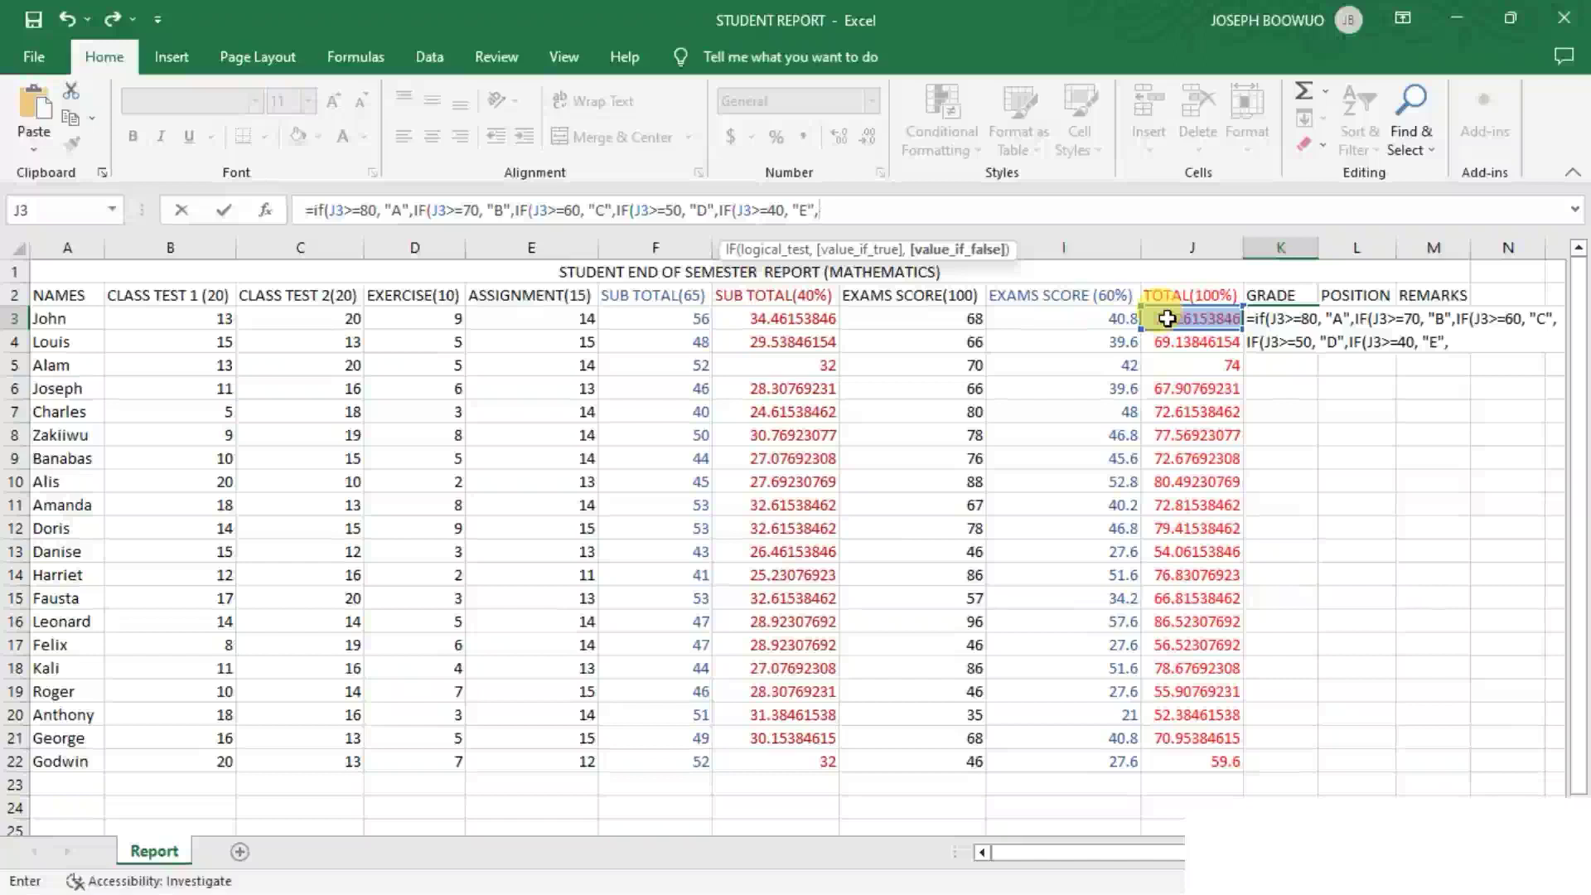
# - Add "F" as the final value if false, close all five IF functions and enter the K3 formula
pyautogui.write('","F"')
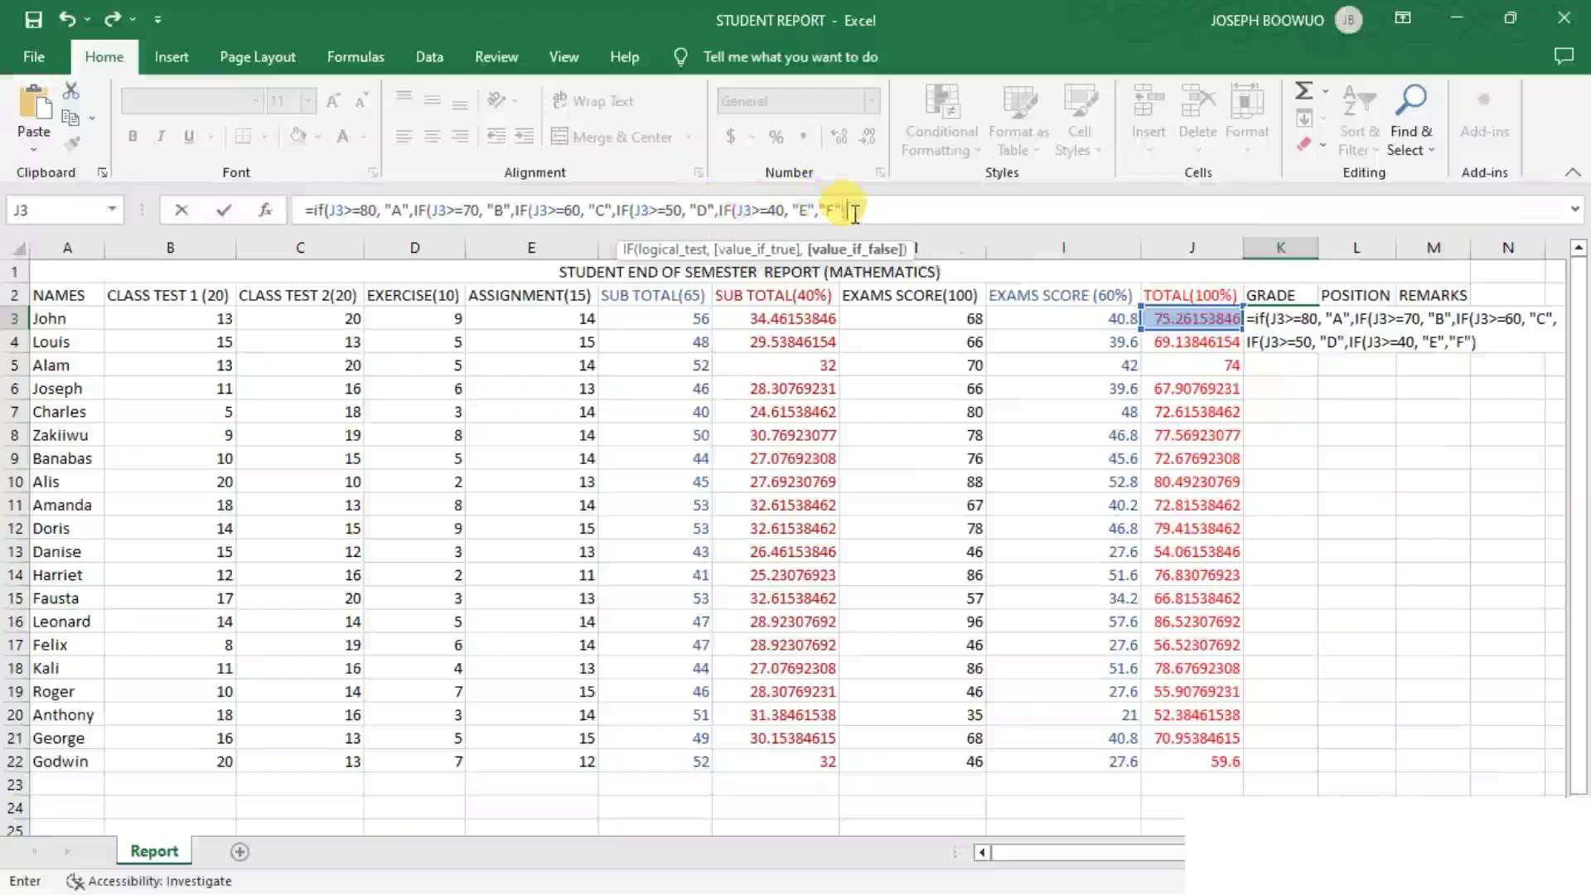
pyautogui.write('))))')
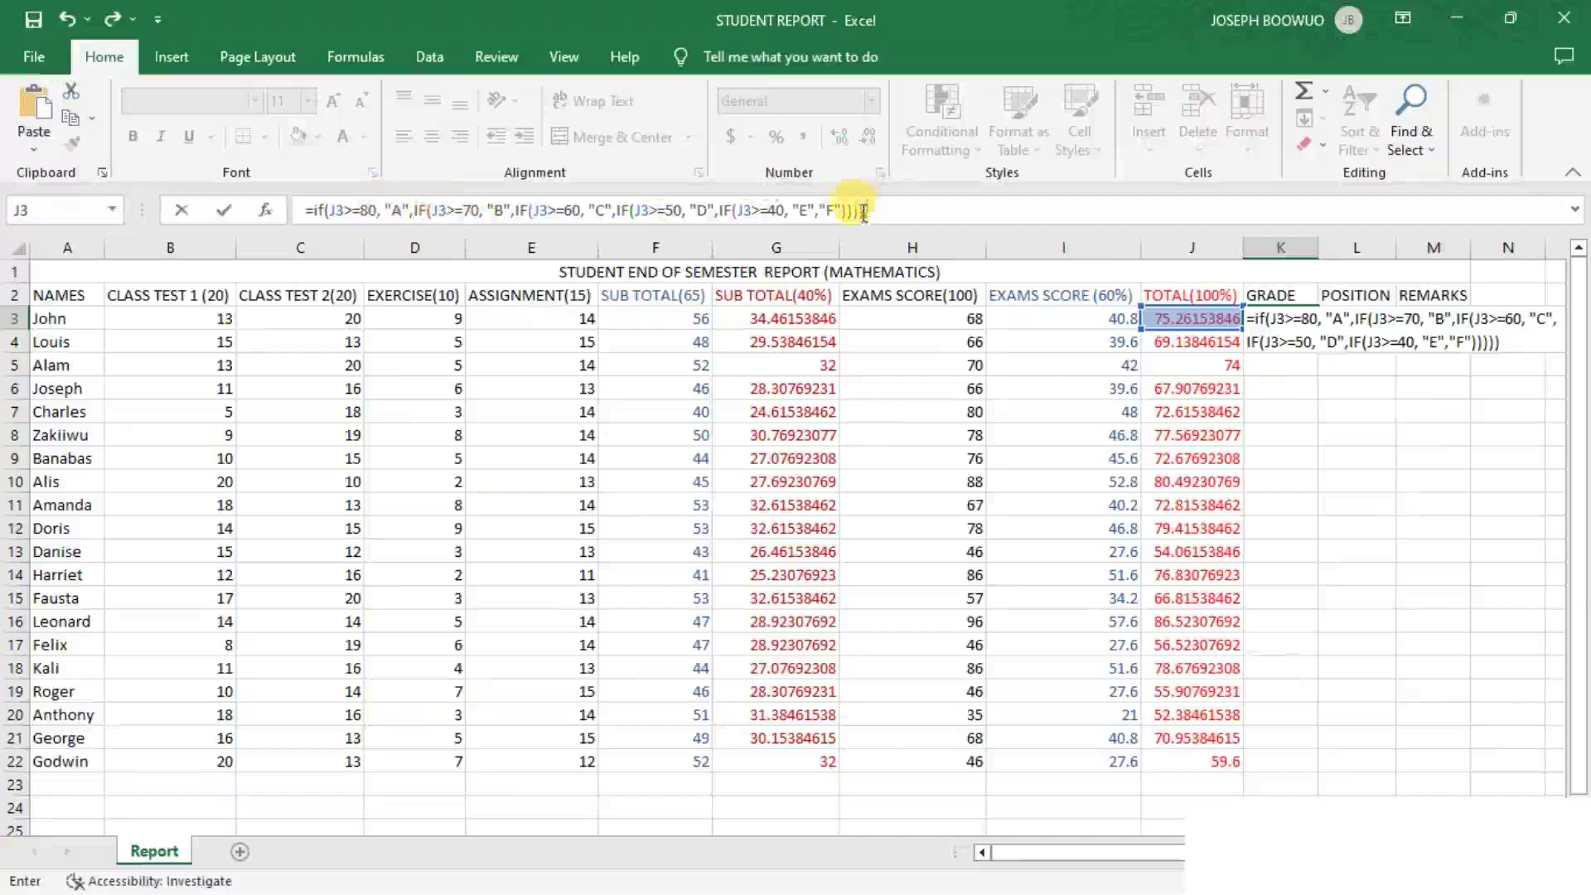
pyautogui.press('Return')
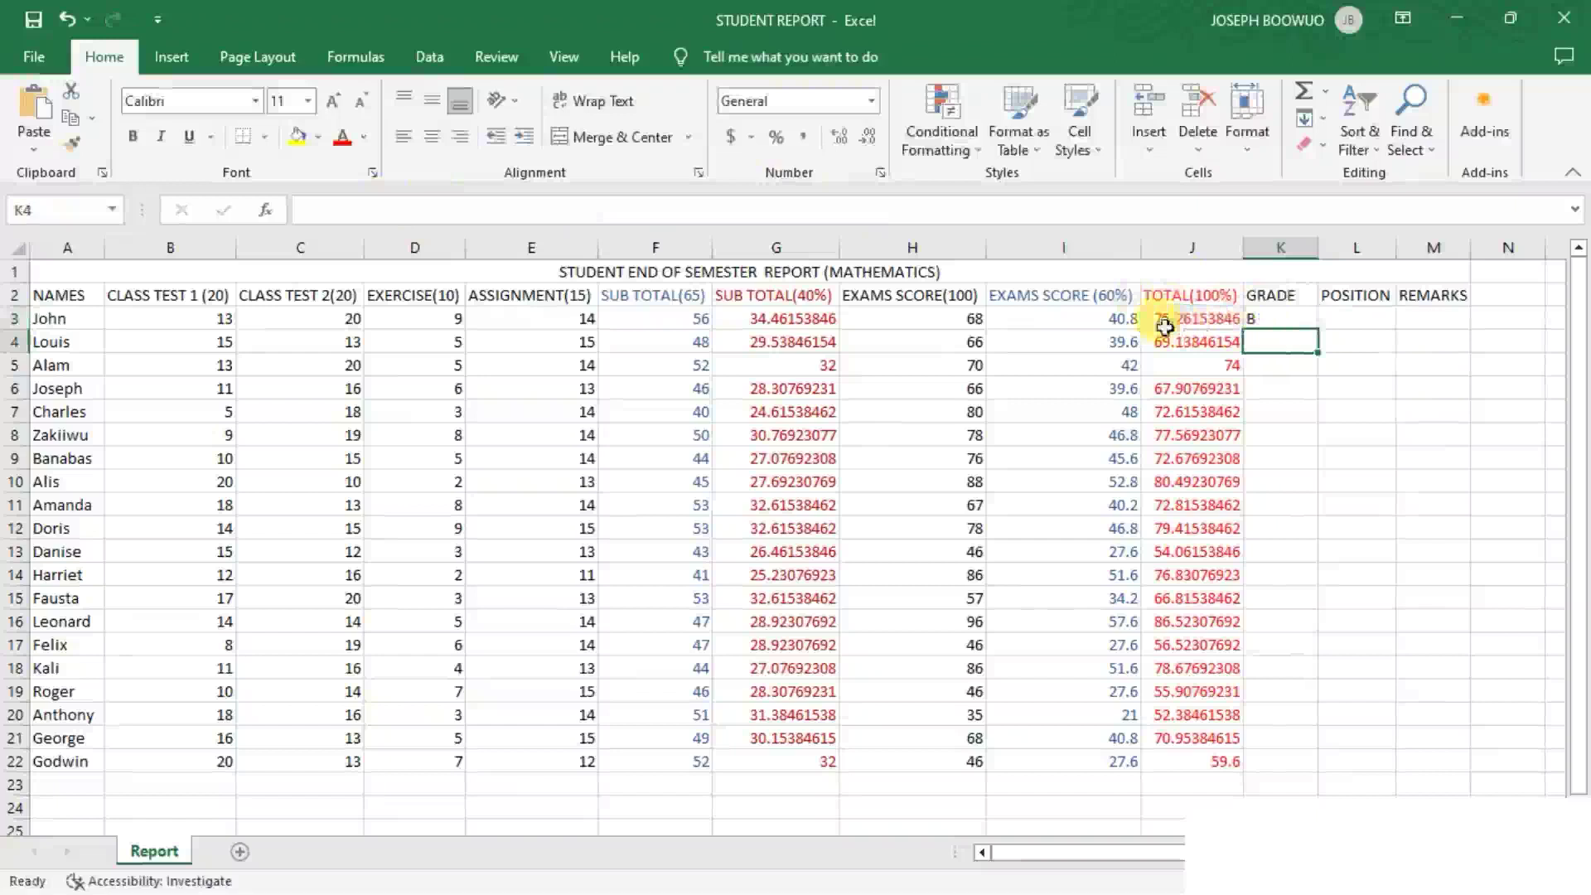
# - Fill the grade formula from K3 down to K22 for all students
pyautogui.click(1279, 318)
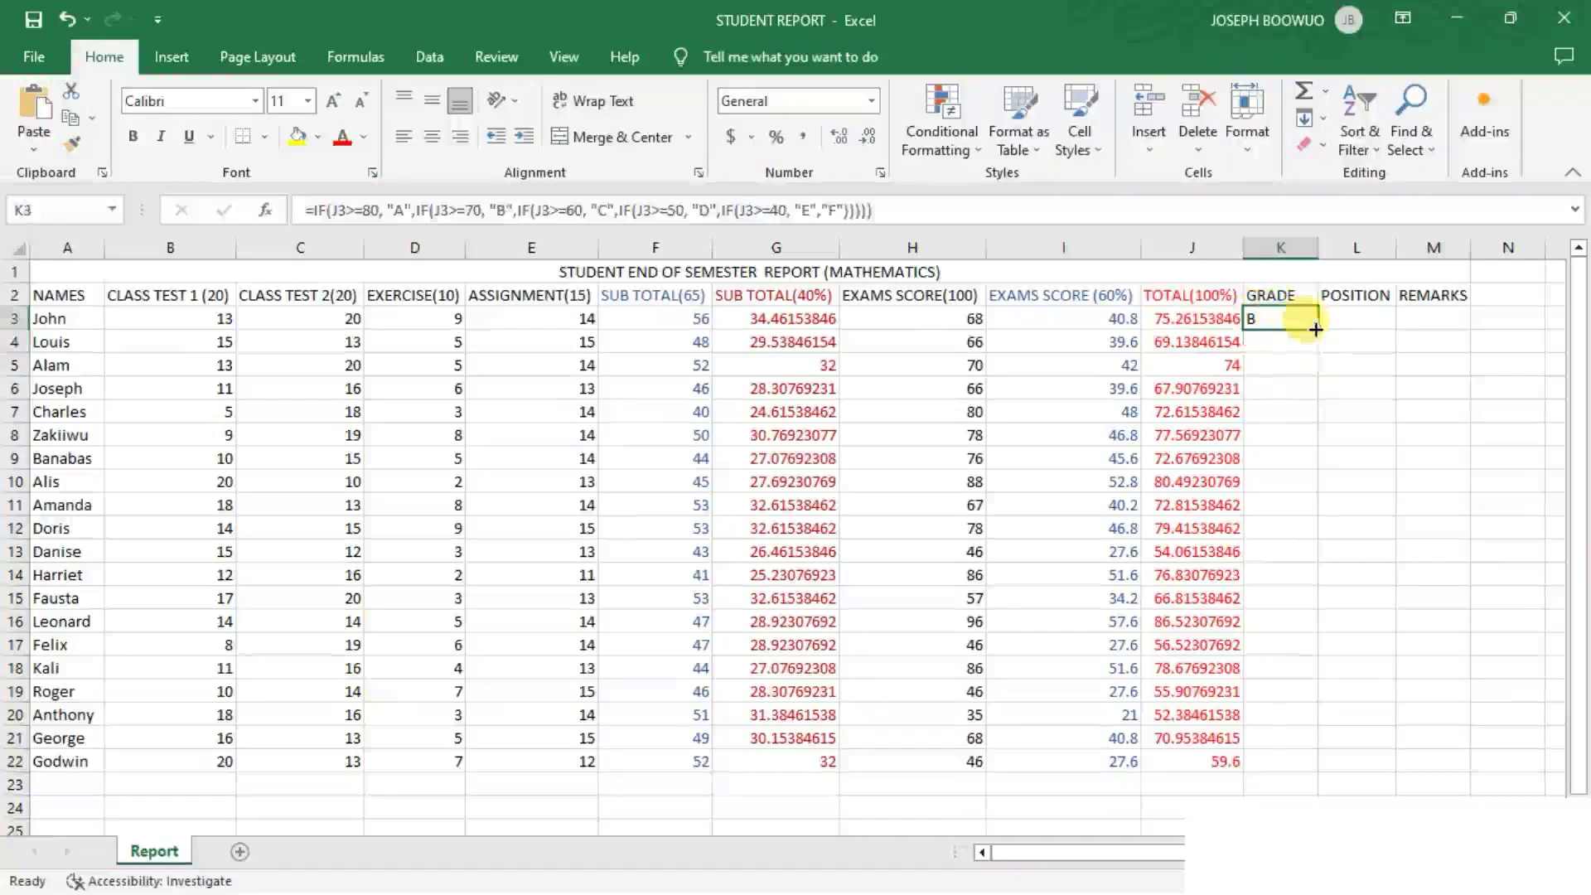
pyautogui.moveTo(1317, 329); pyautogui.dragTo(1309, 763)
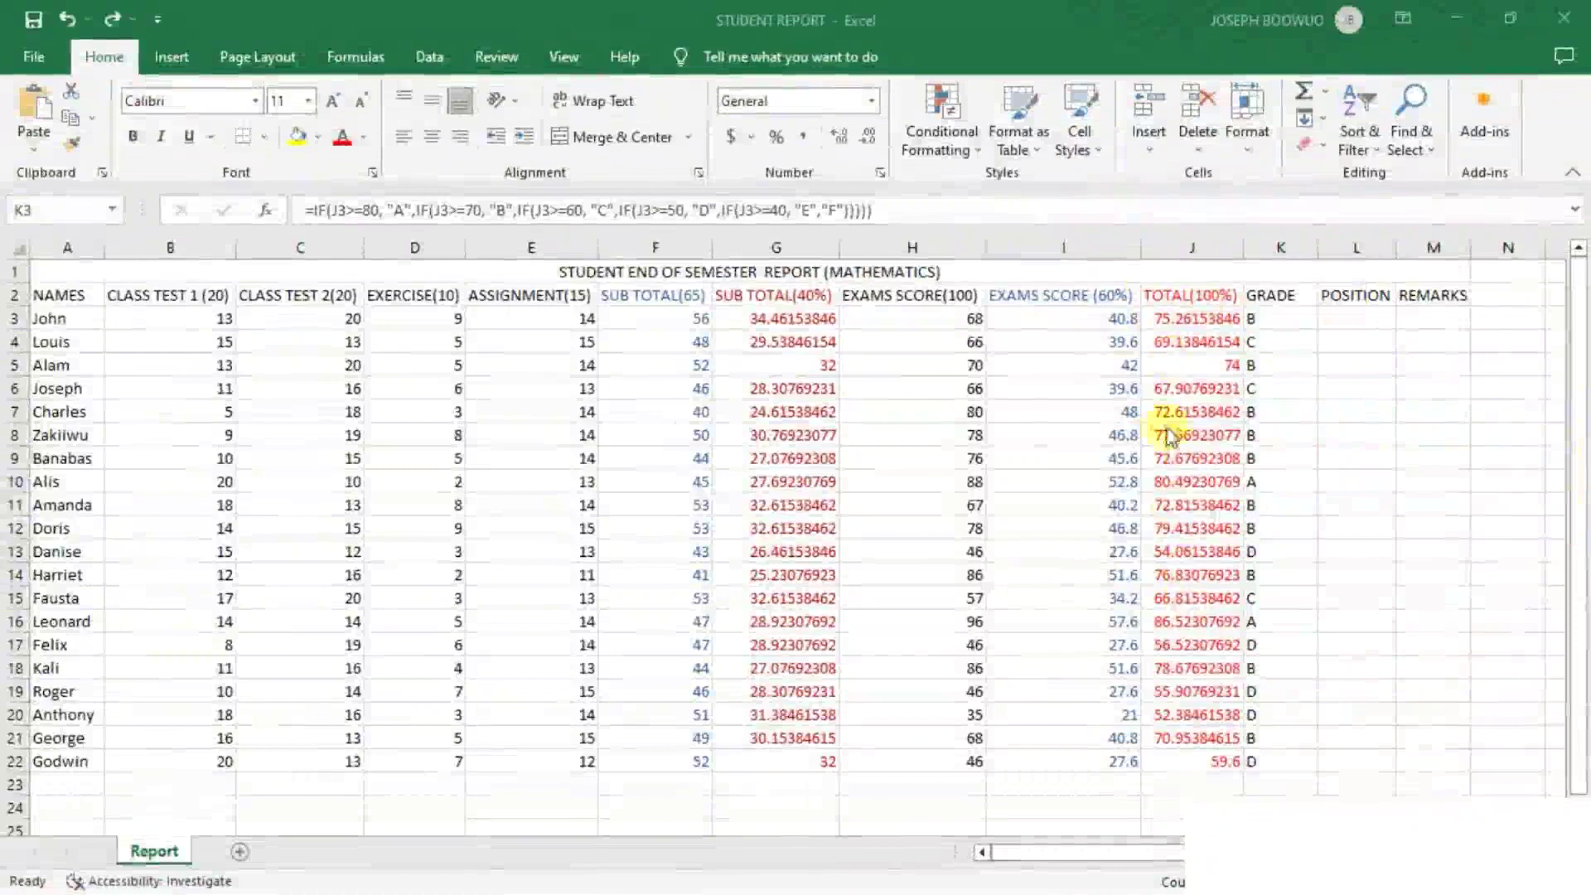
pyautogui.hotkey('ctrl', 'shift', 'Down')
# - Start a RANK formula in L3, the first POSITION cell, with J3 as the number to rank
pyautogui.click(1351, 320)
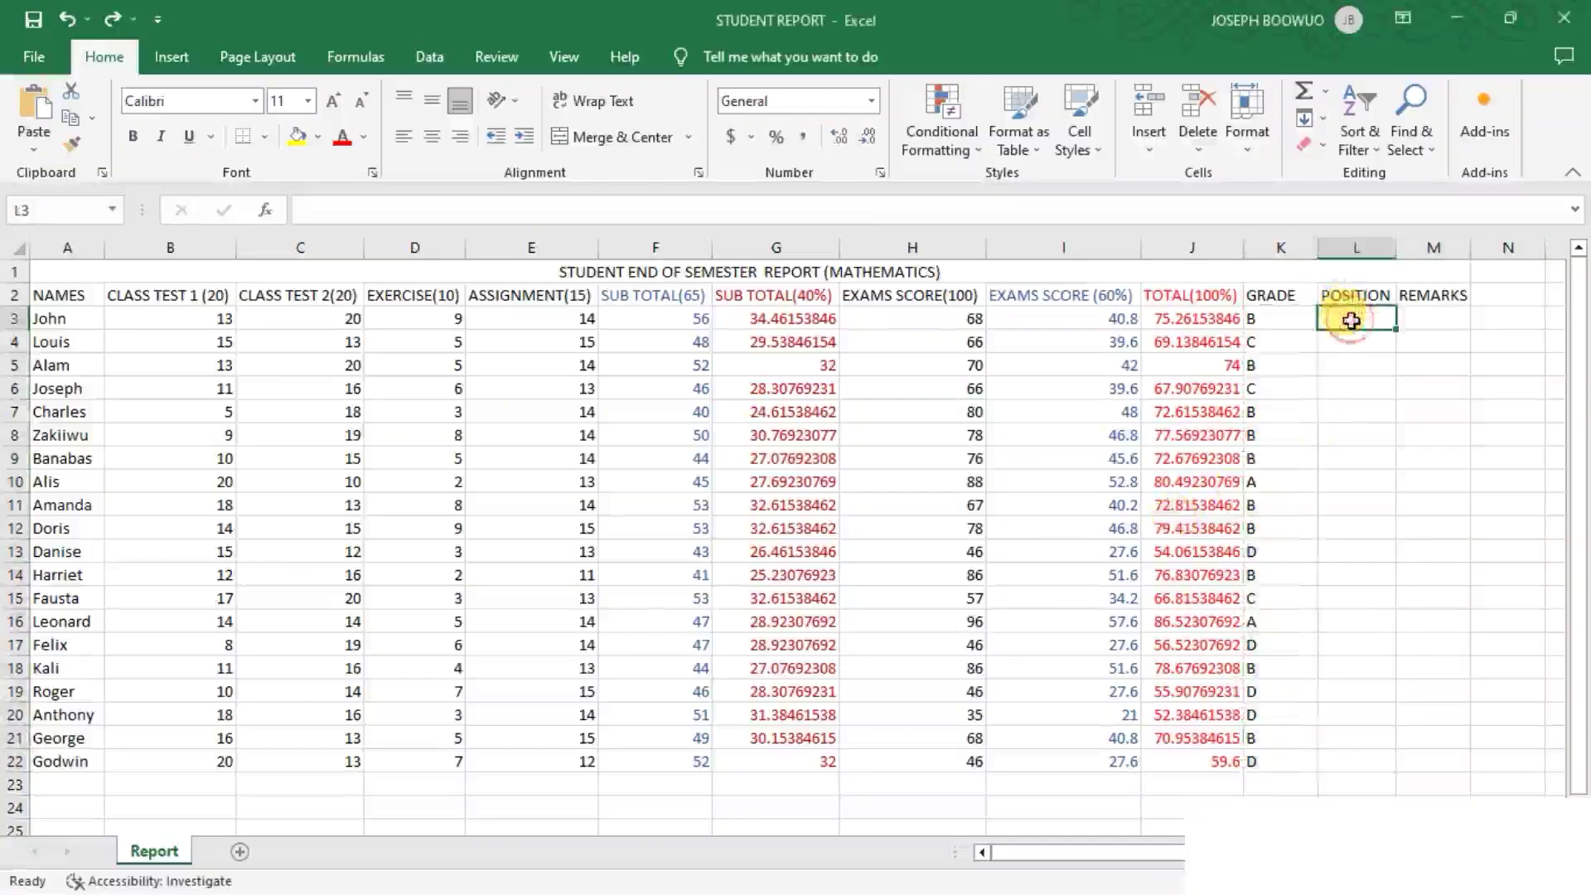
pyautogui.write('=')
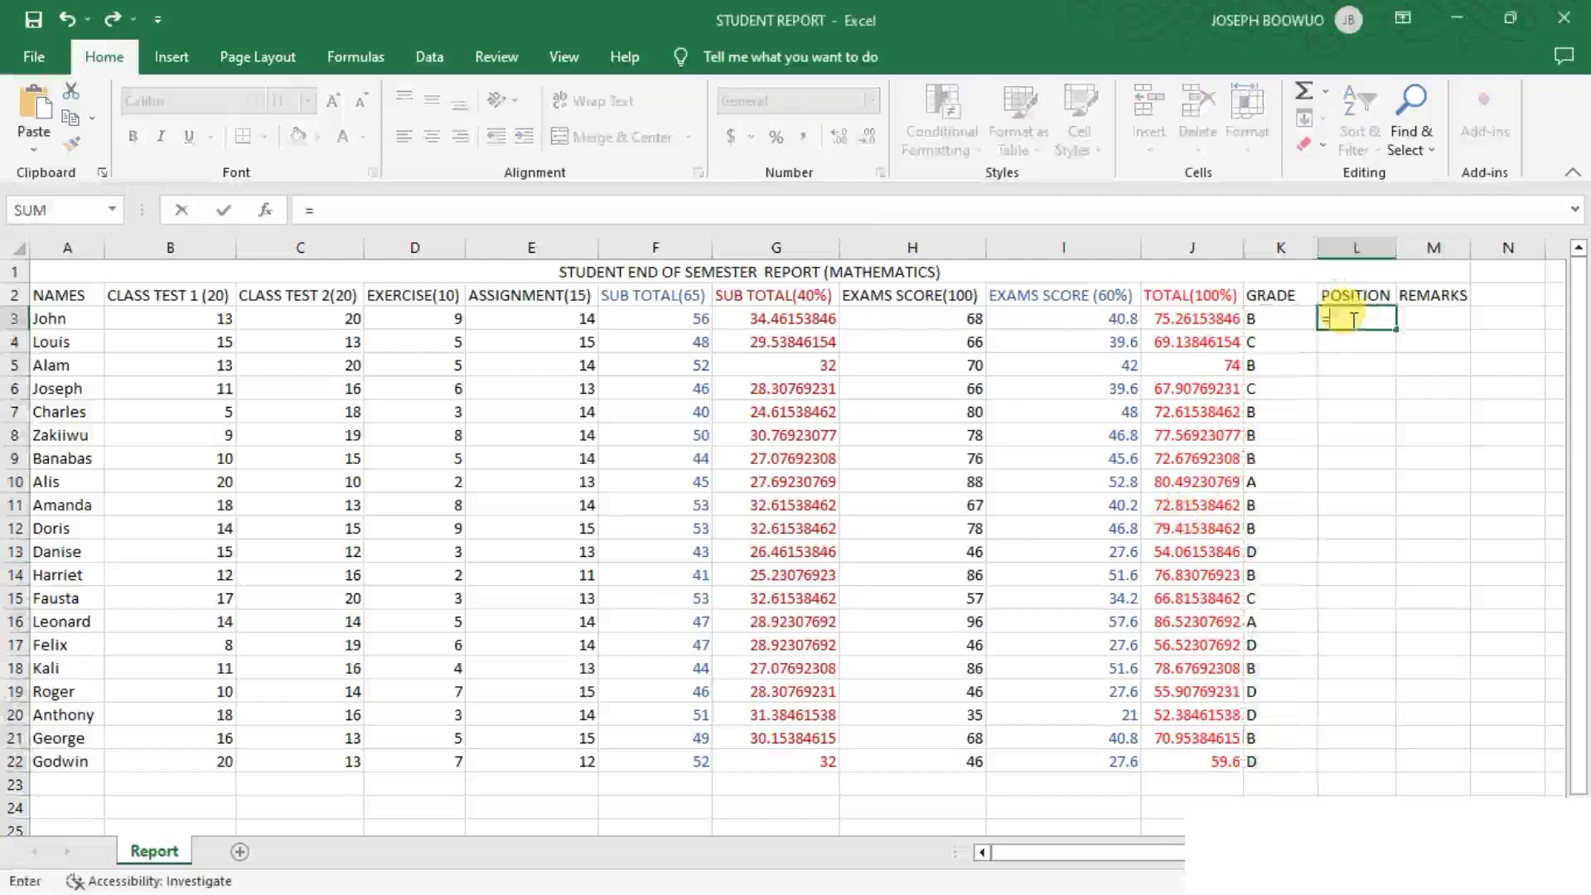
pyautogui.write('RANL')
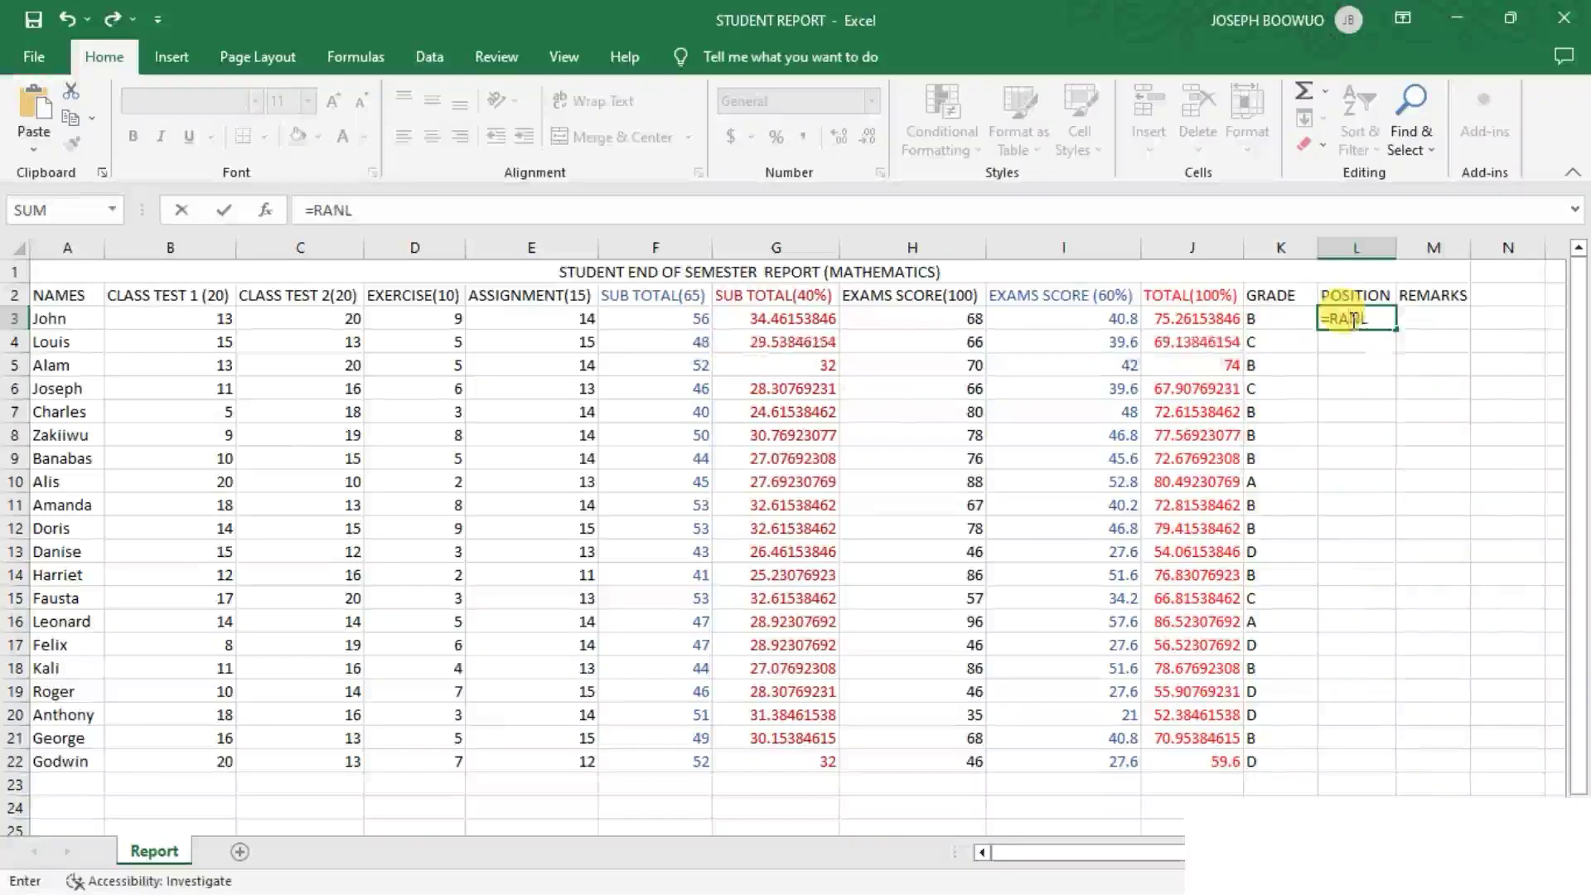
pyautogui.press('BackSpace')
pyautogui.write('K')
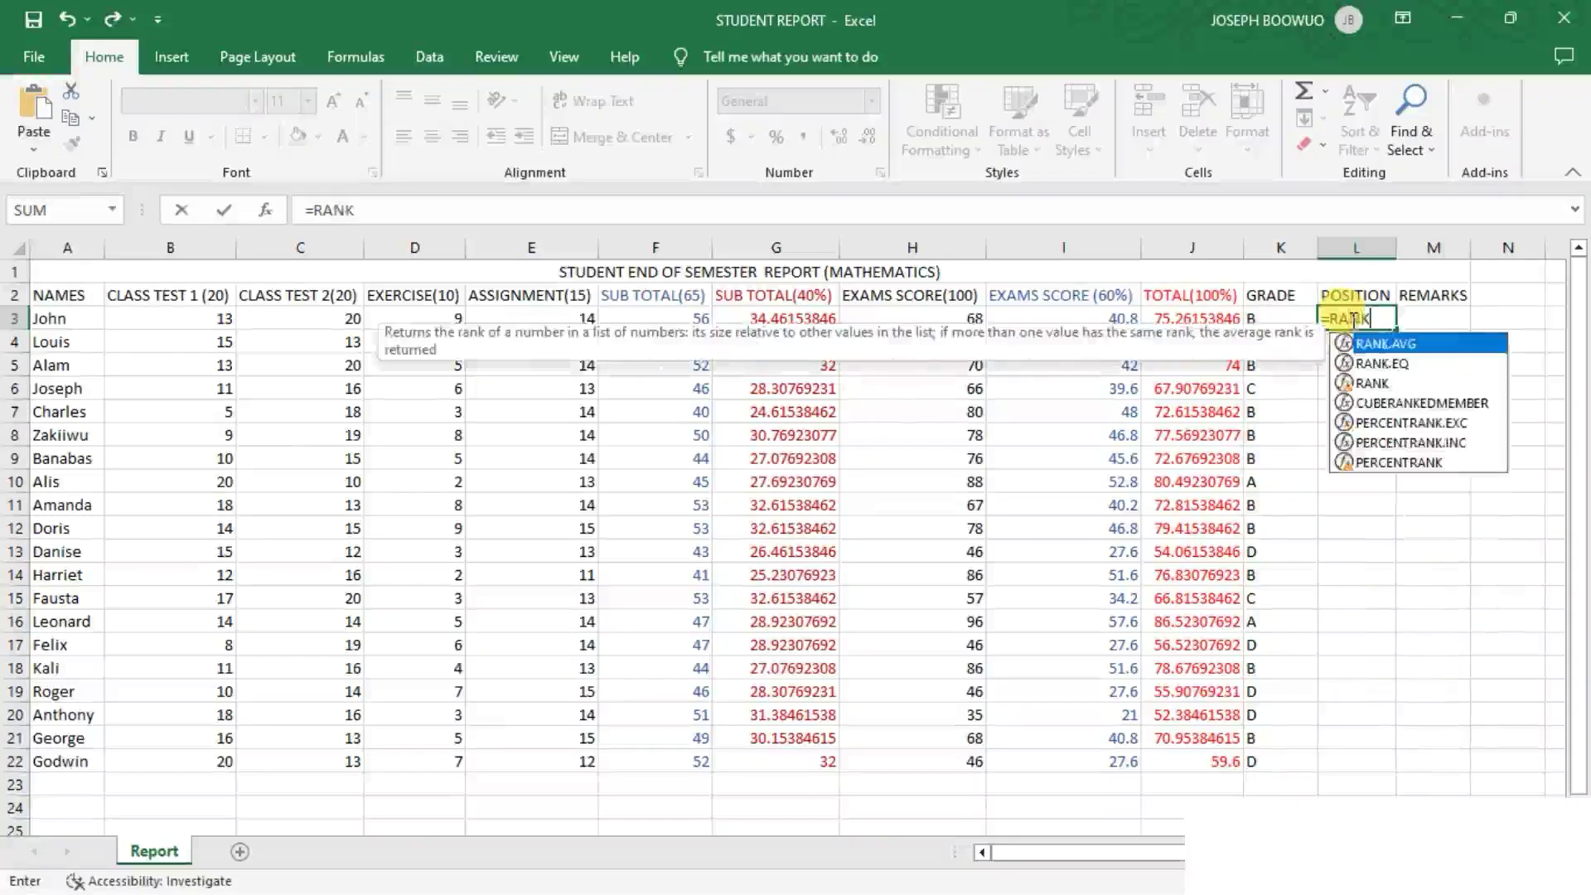
pyautogui.doubleClick(1378, 387)
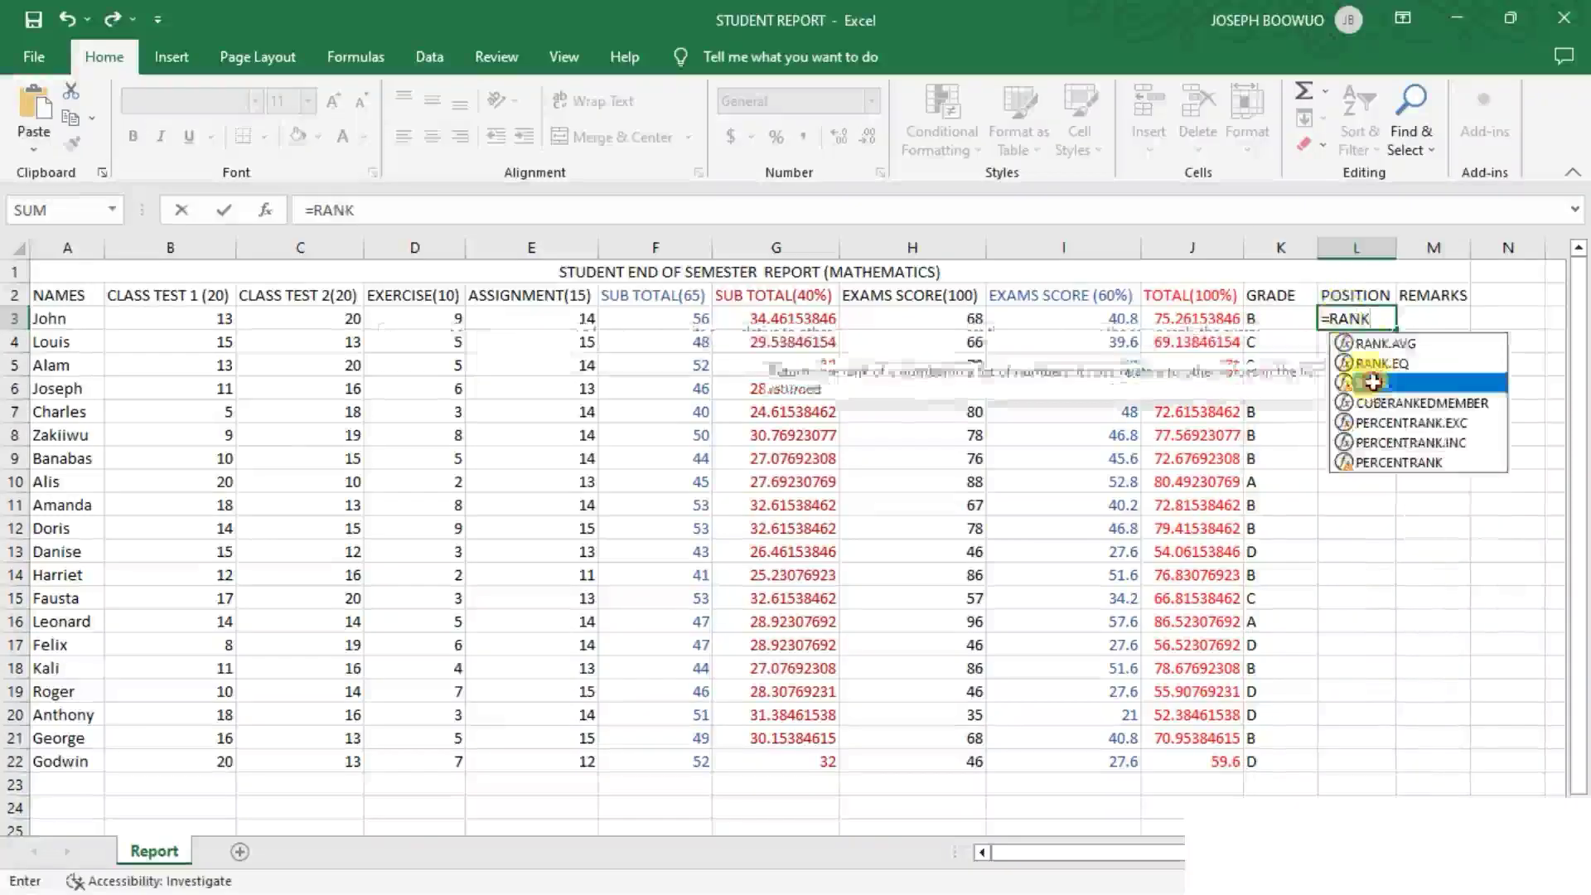
pyautogui.click(1200, 320)
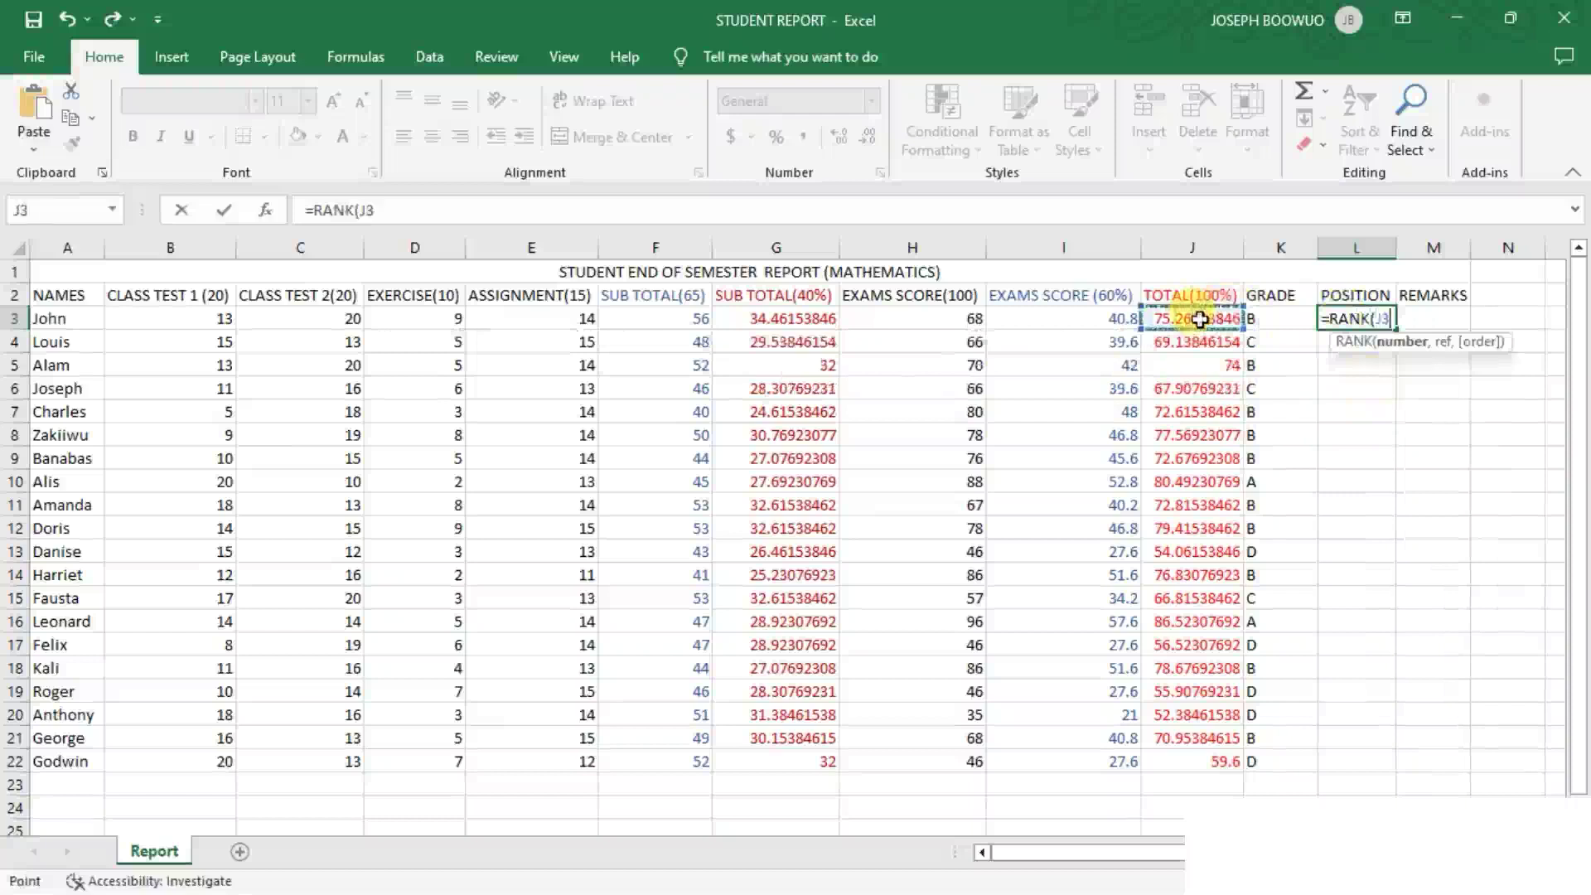
pyautogui.write(',')
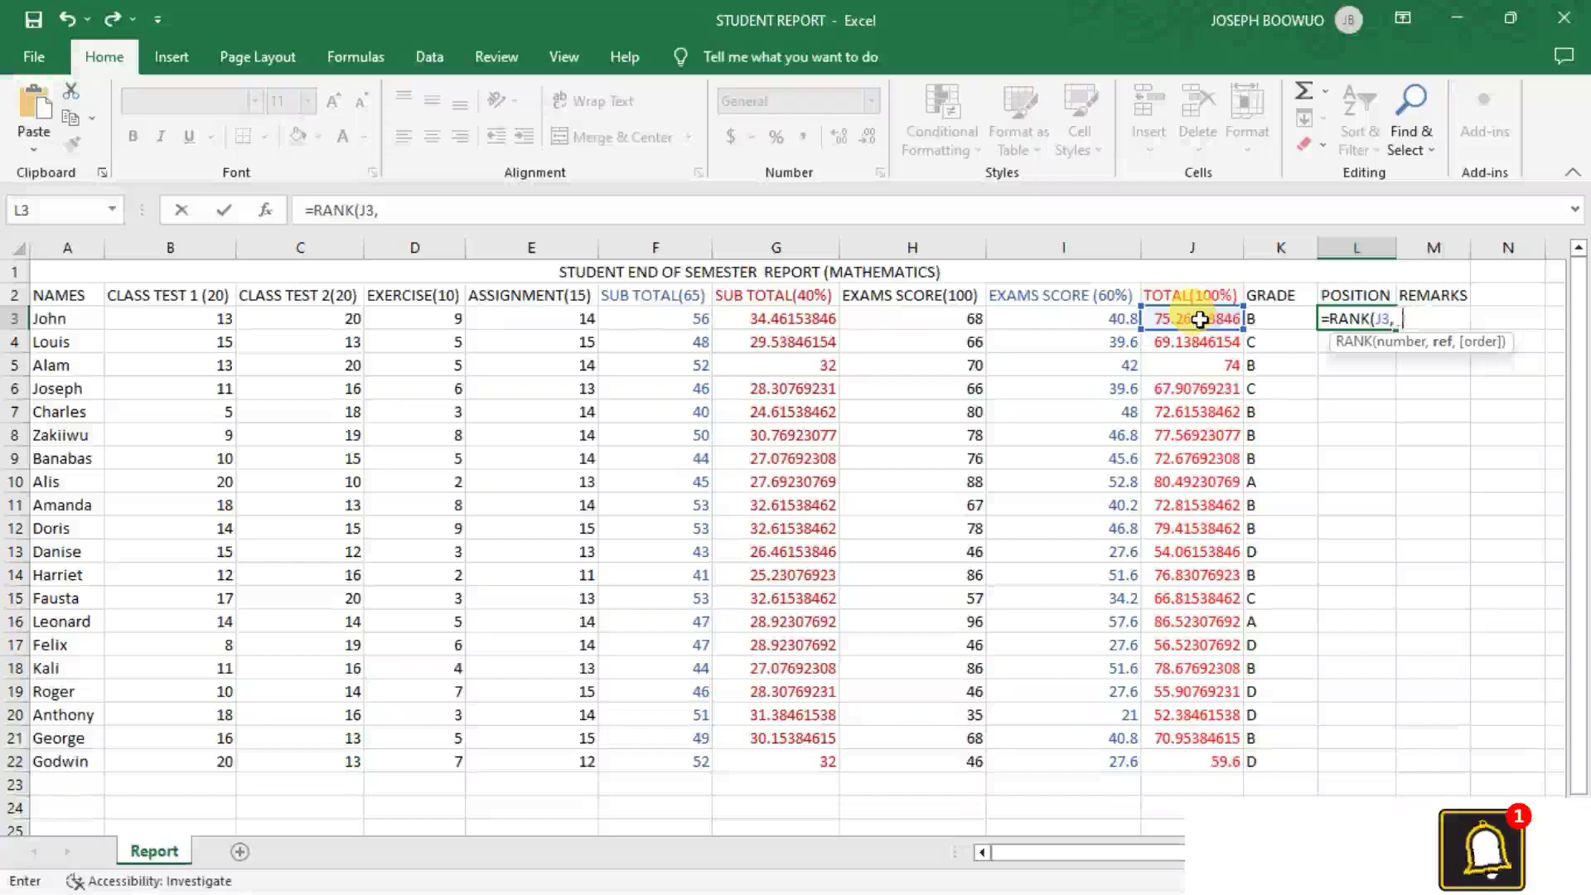
# - Complete the L3 RANK formula with the absolute reference range $J$3:$J$22 and order 0 for descending, and enter it
pyautogui.write(' $')
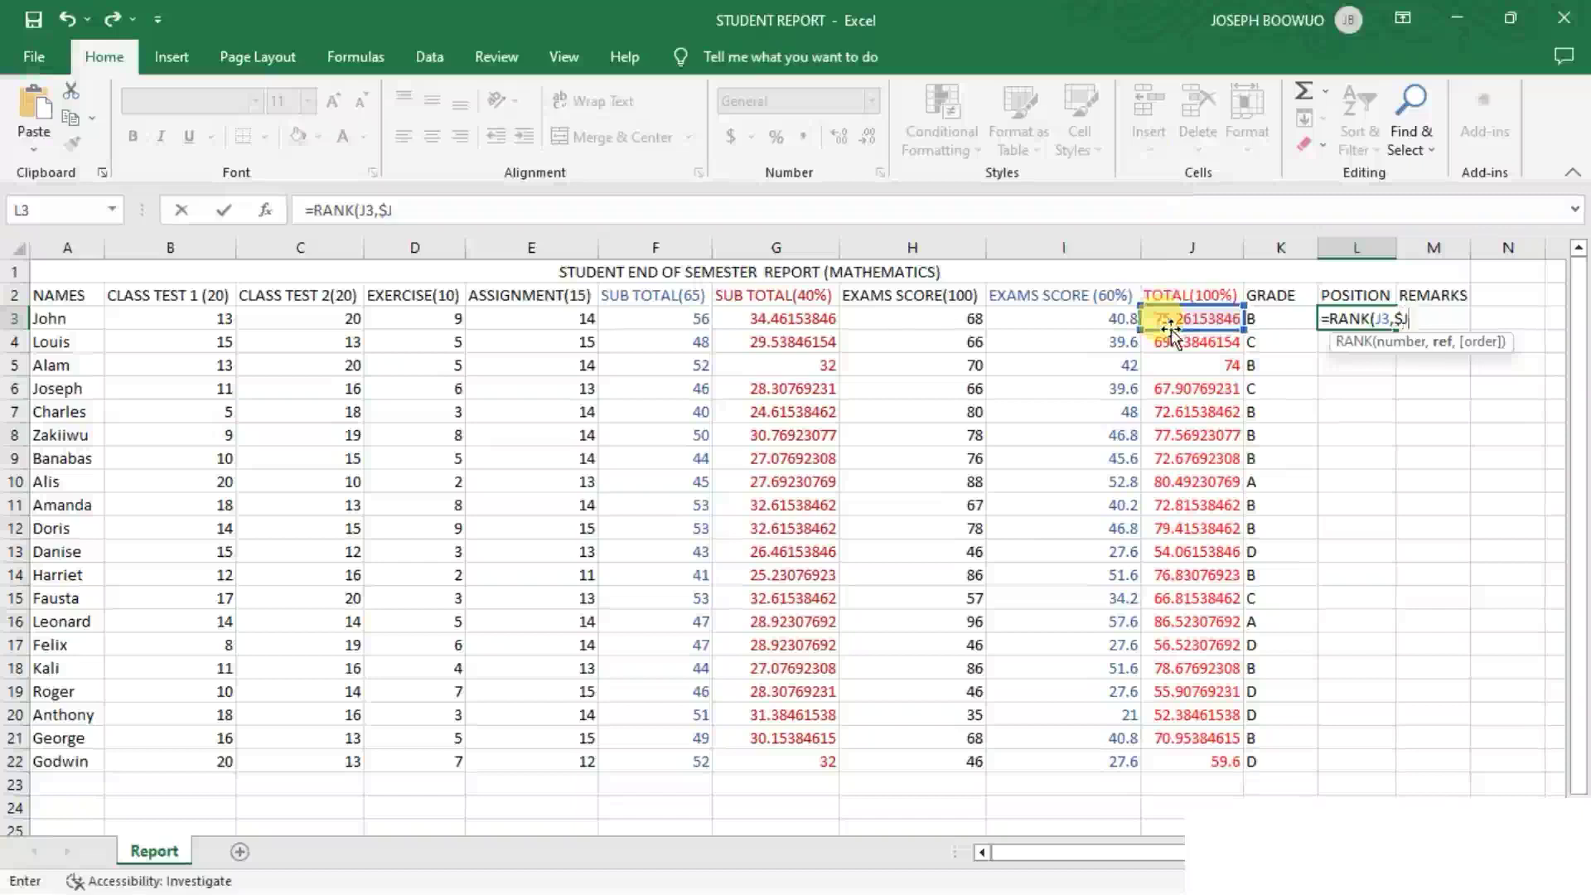
pyautogui.write('$3:')
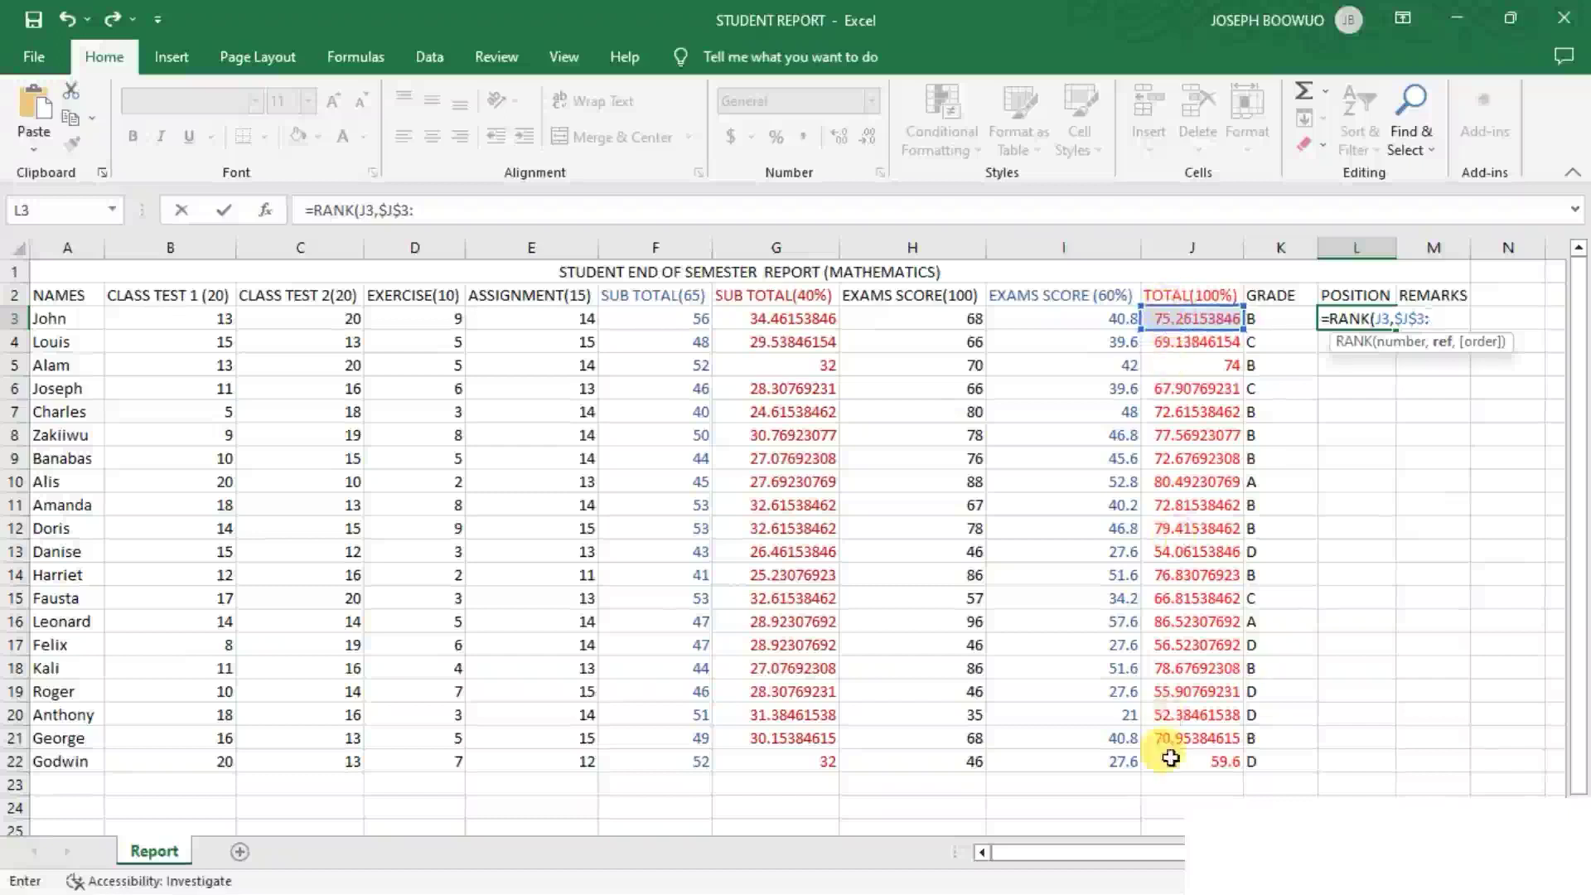
pyautogui.write('$')
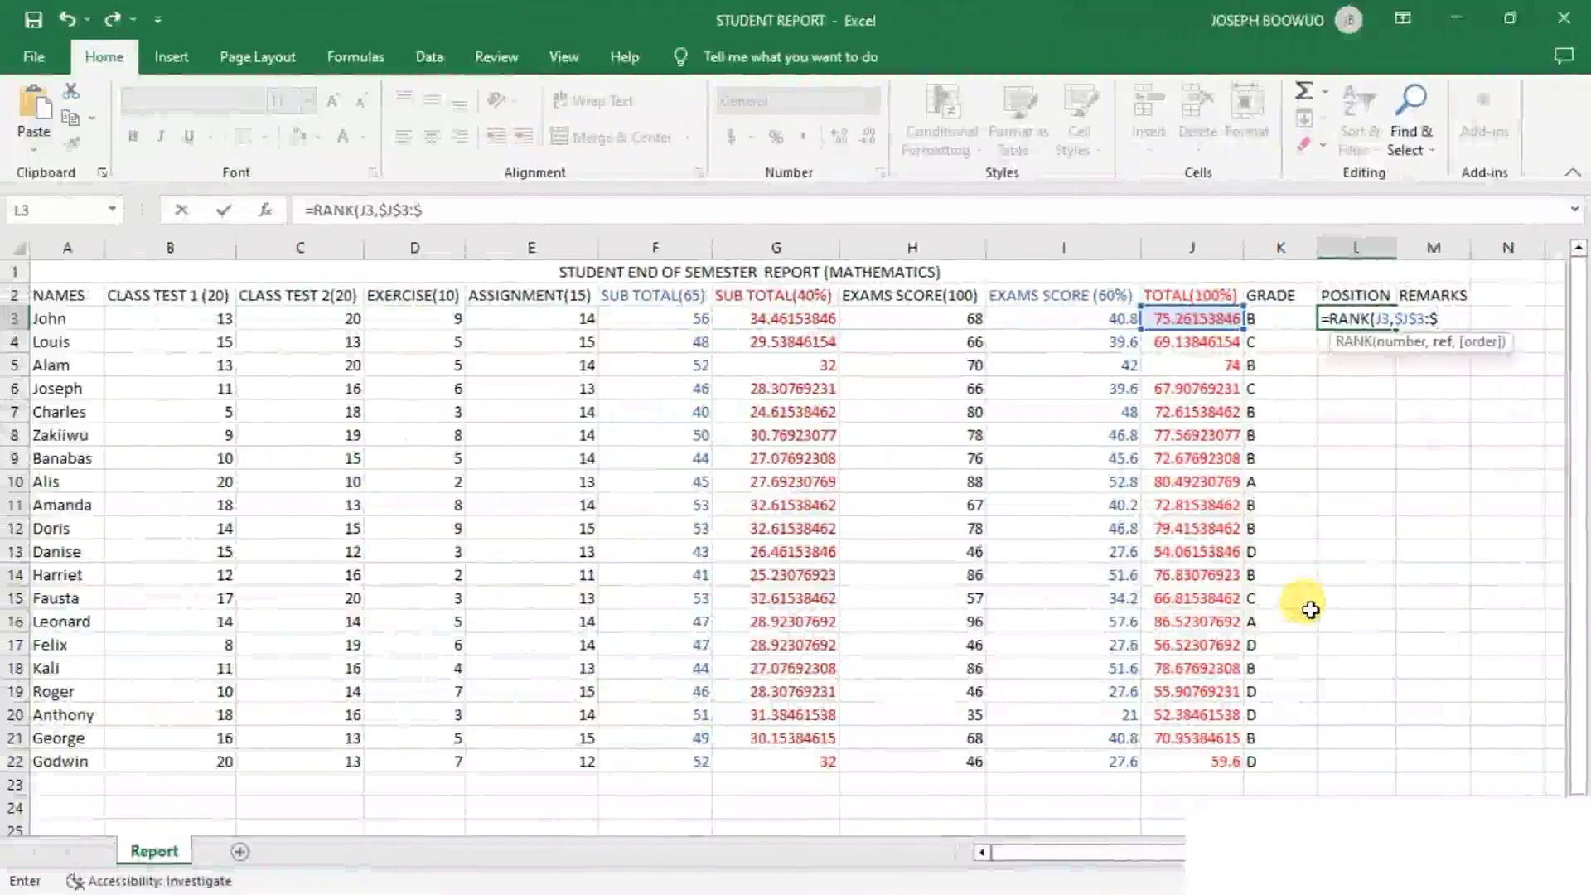
pyautogui.write('J$22')
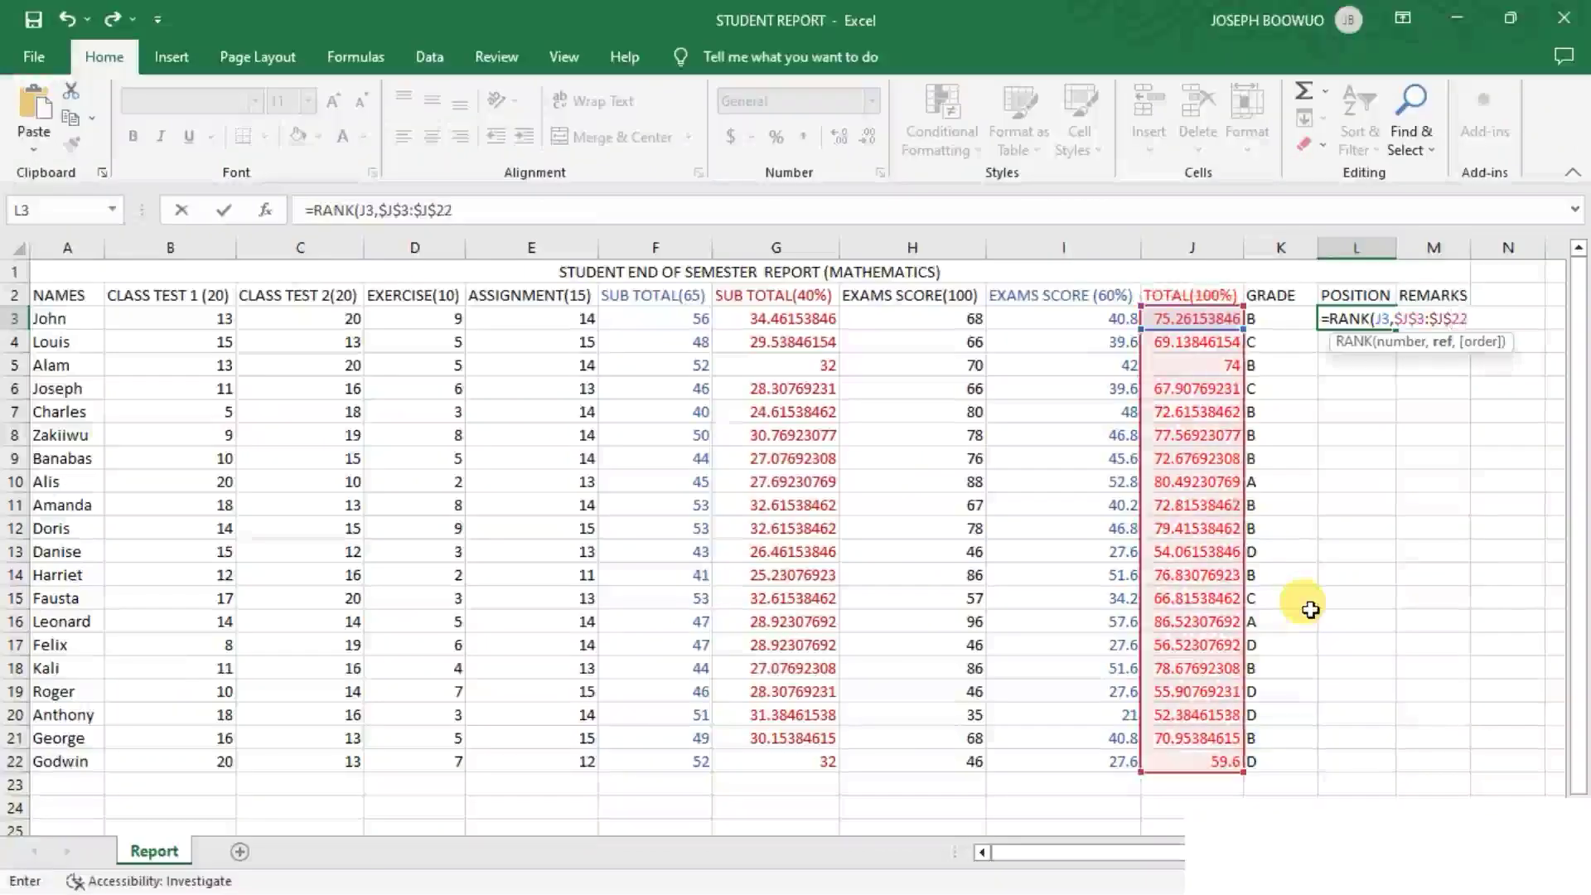
pyautogui.write(',')
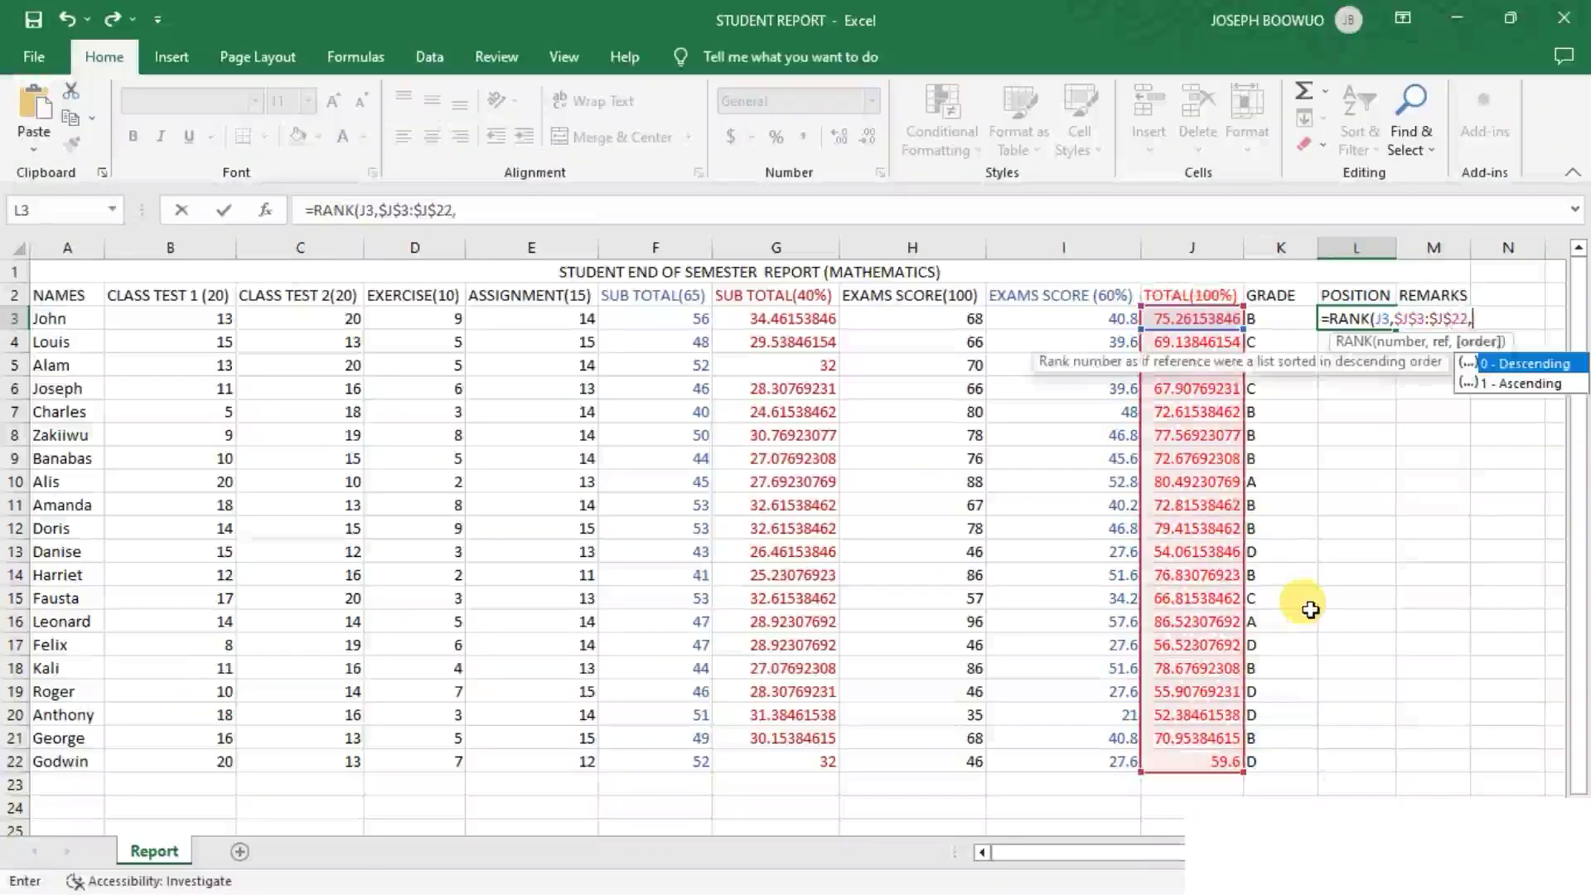
pyautogui.write('0')
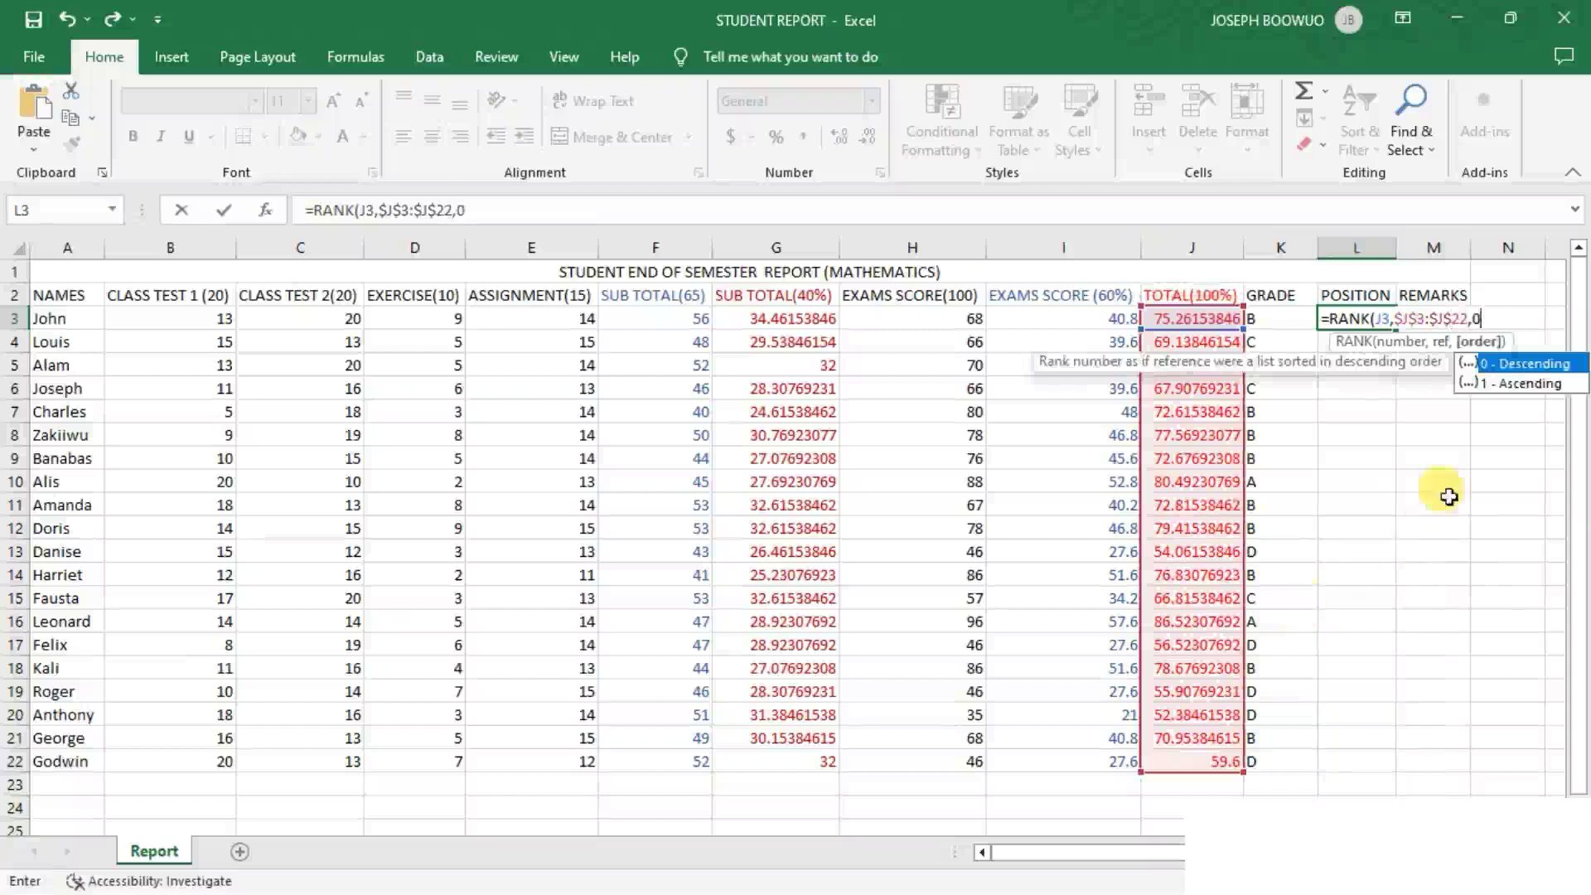
pyautogui.write(')')
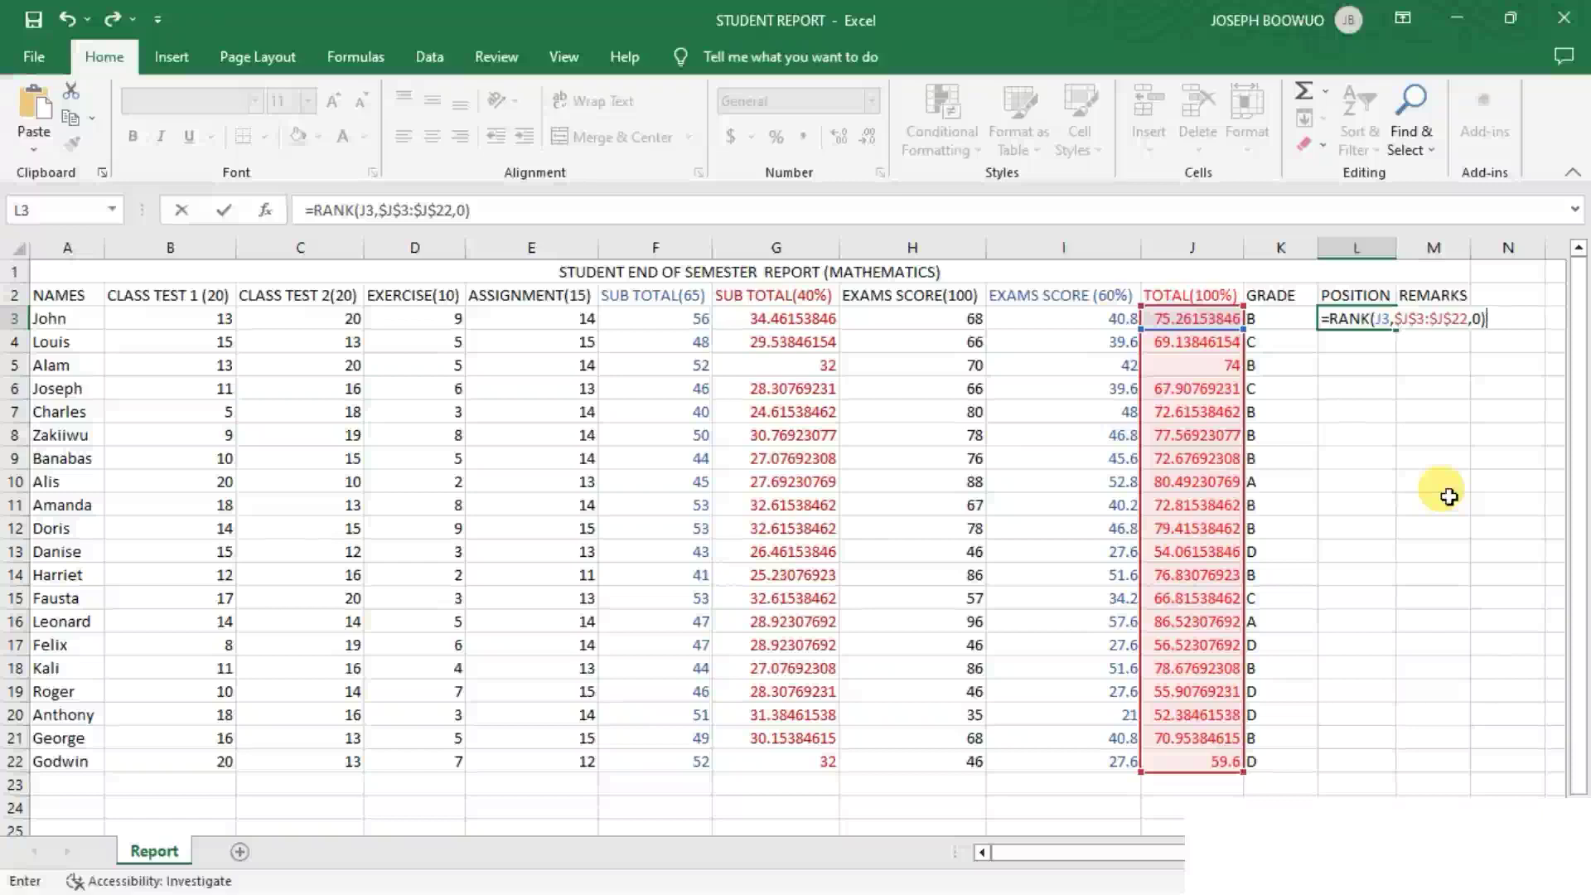
pyautogui.press('Return')
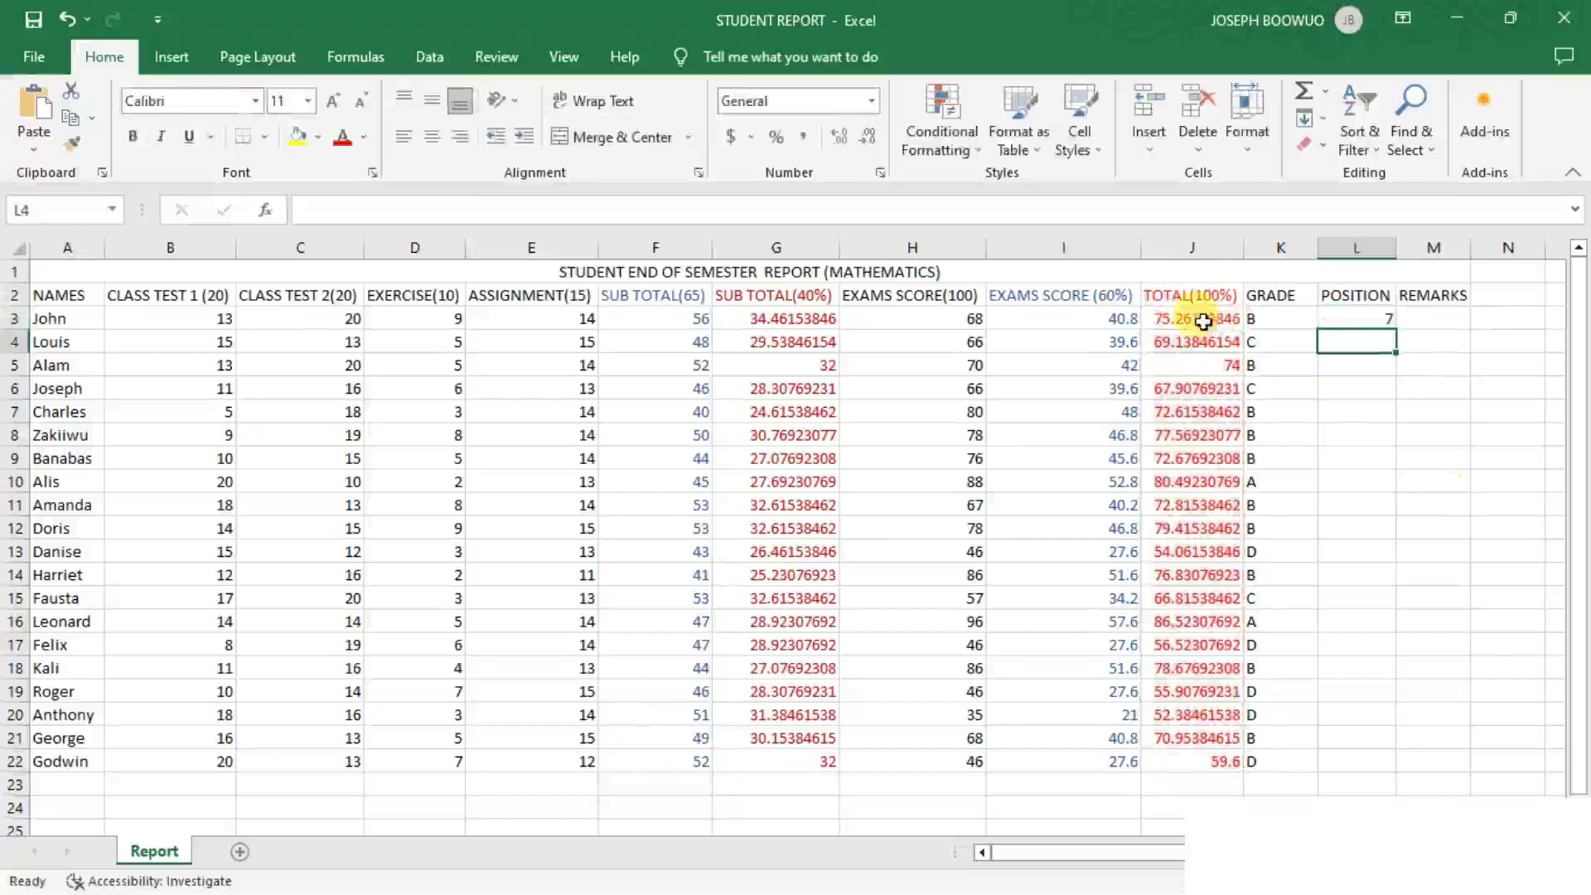
# - Fill the RANK formula from L3 down to L22 for all students
pyautogui.click(1372, 318)
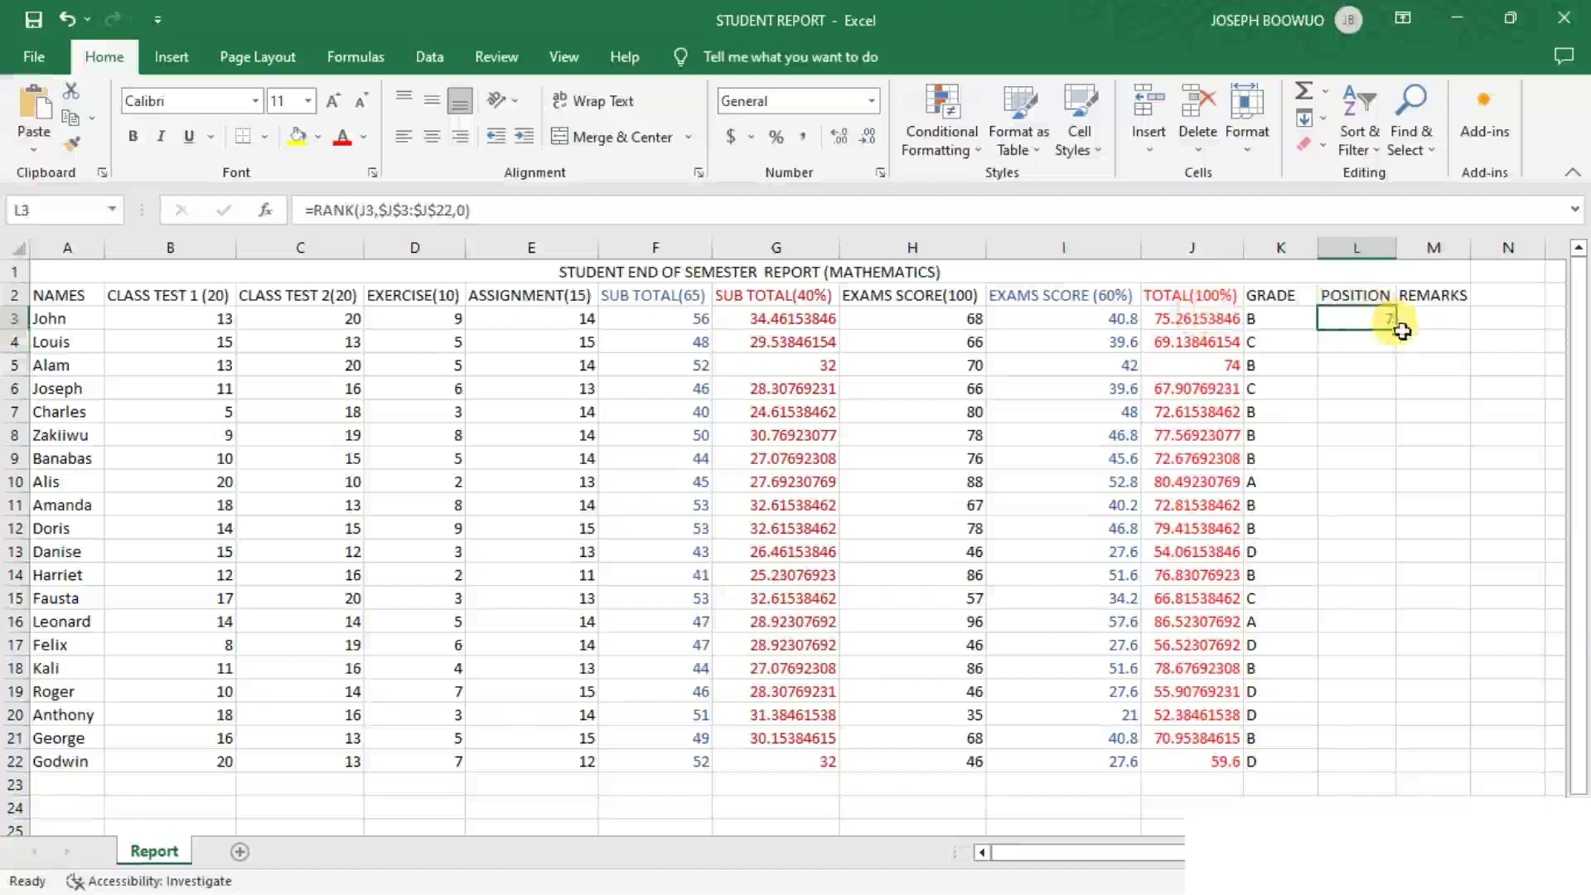
pyautogui.moveTo(1397, 332); pyautogui.dragTo(1386, 776)
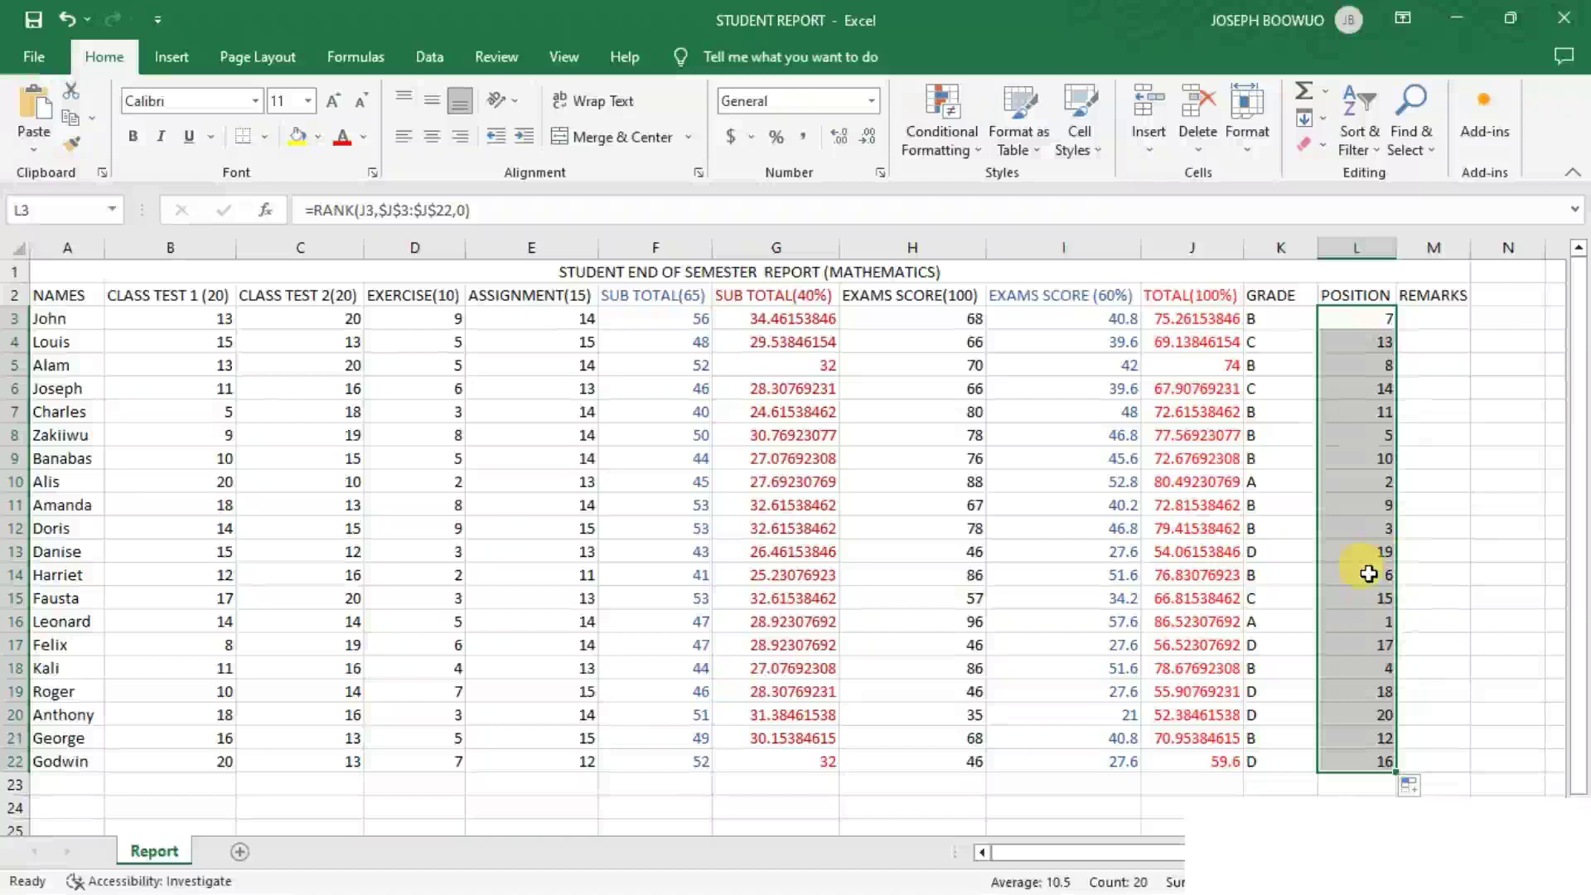
# - Copy the text of the nested IF grade formula from K3 into M3, the first REMARKS cell, keeping its J3 references
pyautogui.click(1450, 323)
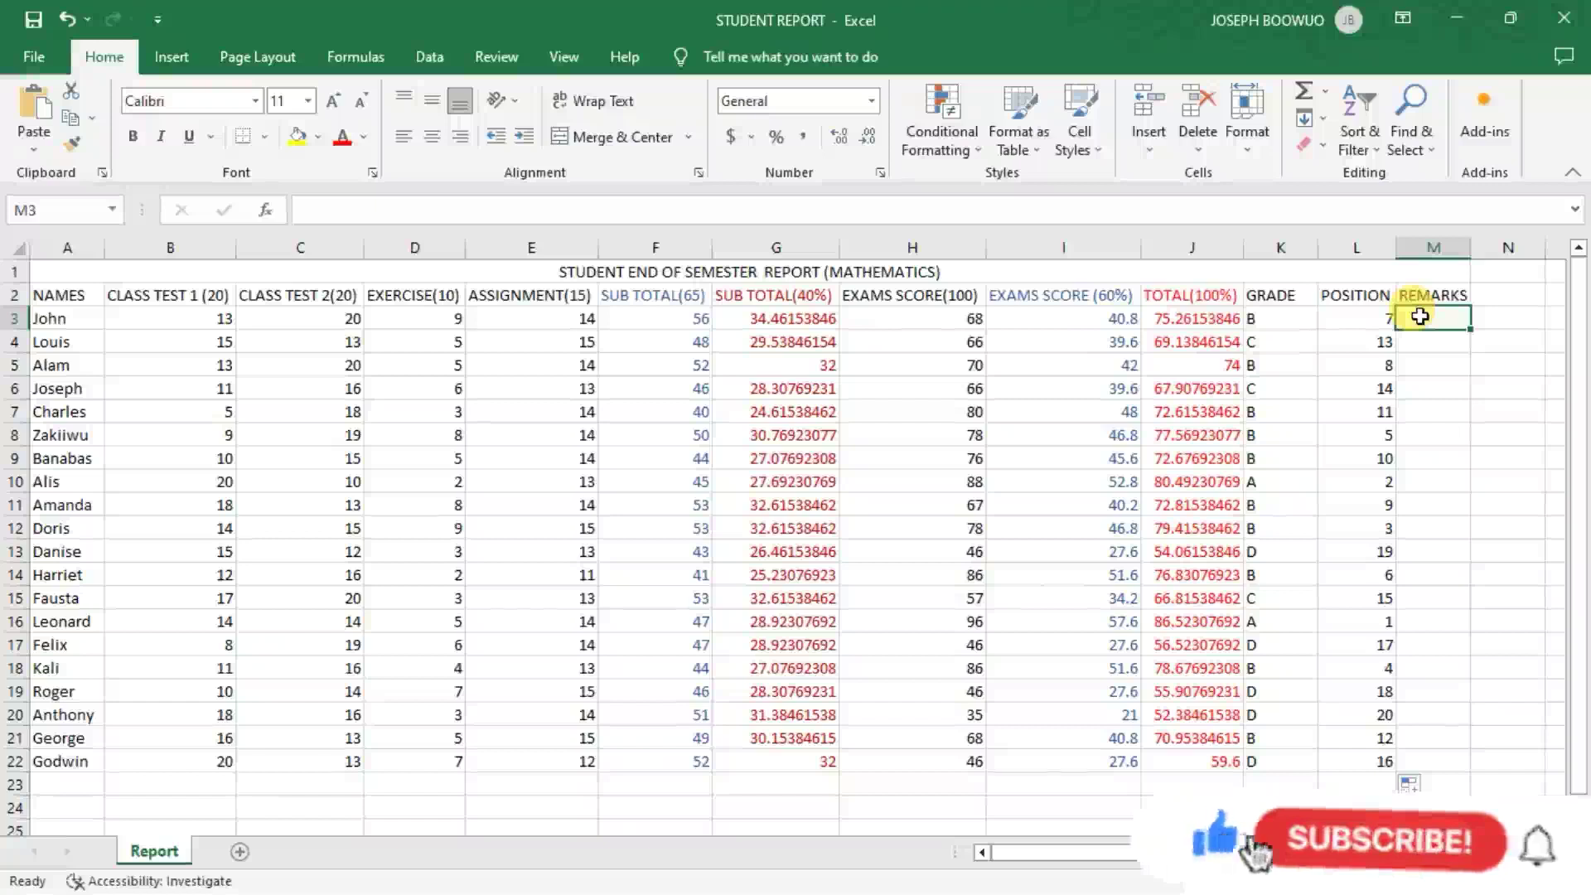
pyautogui.click(1287, 320)
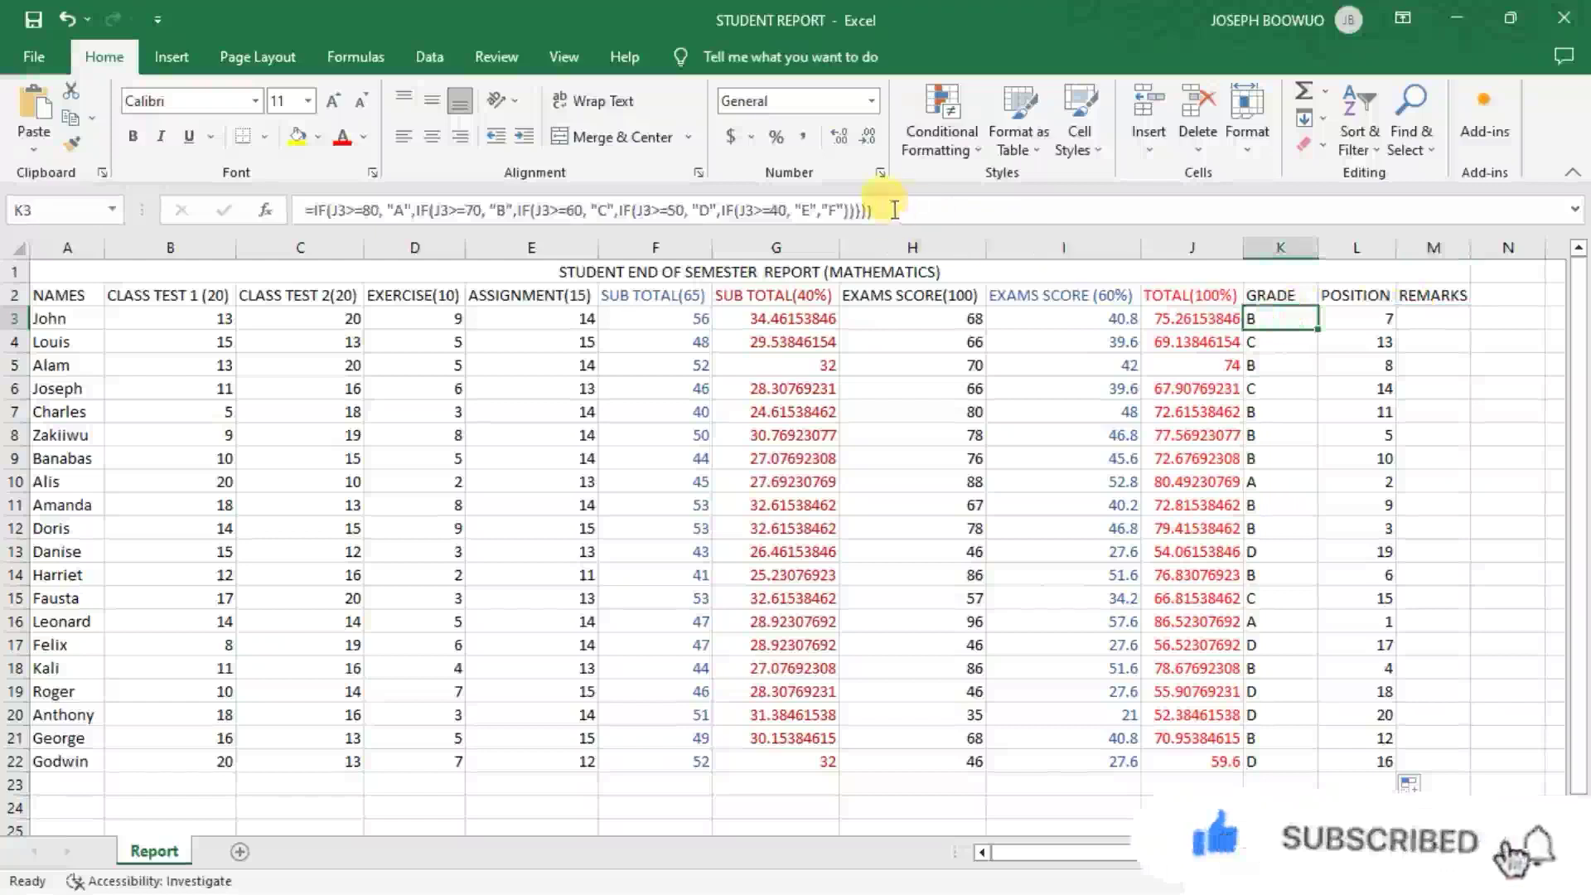
pyautogui.moveTo(875, 211); pyautogui.dragTo(307, 210)
pyautogui.hotkey('ctrl', 'c')
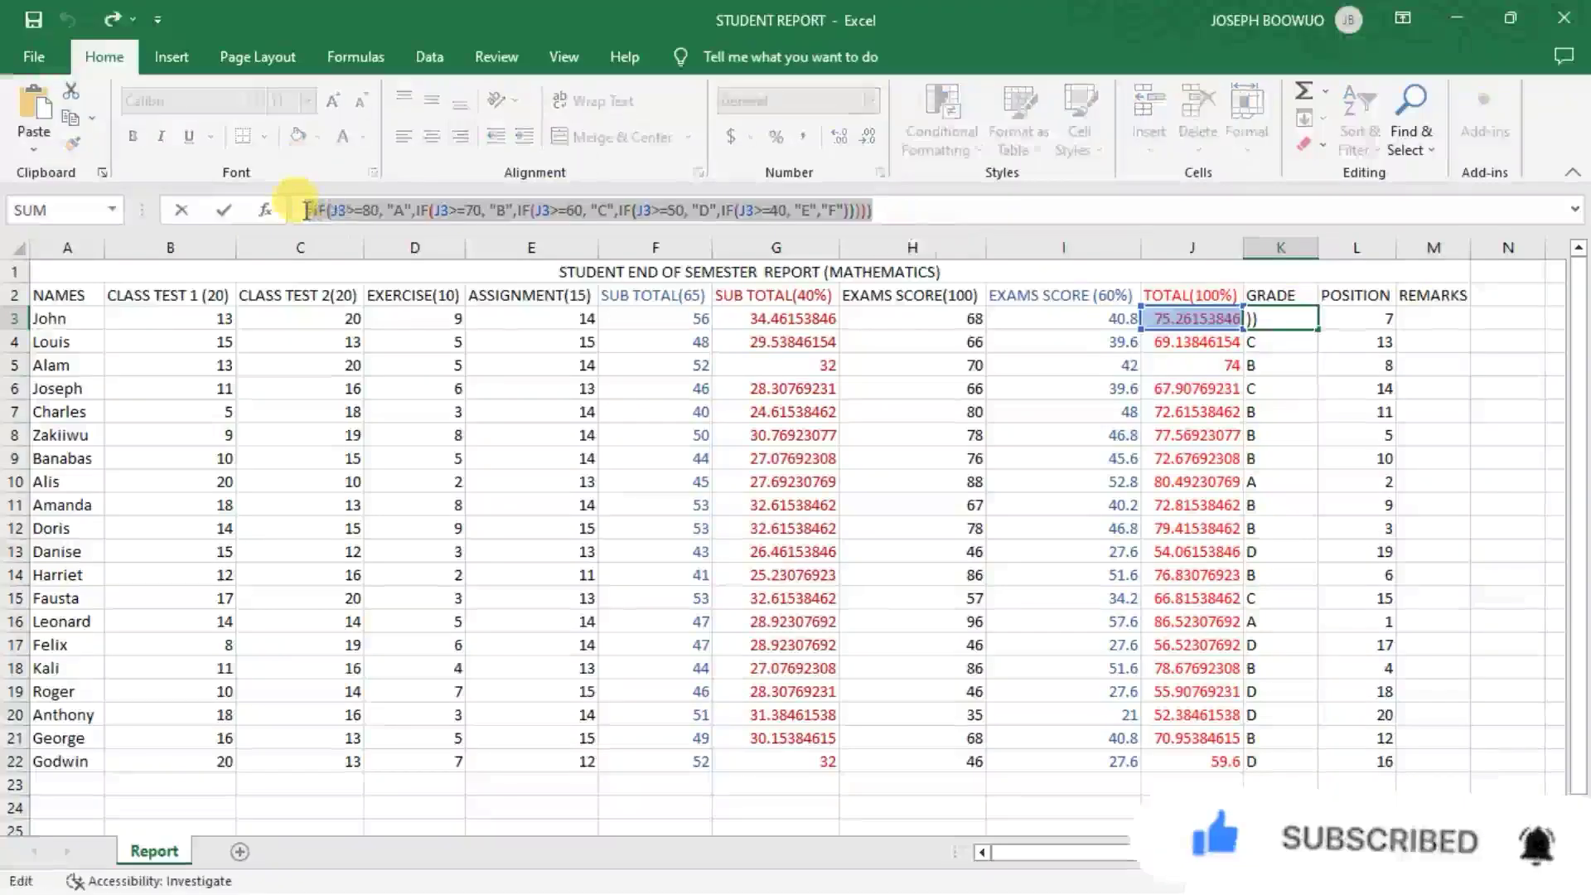
pyautogui.press('Return')
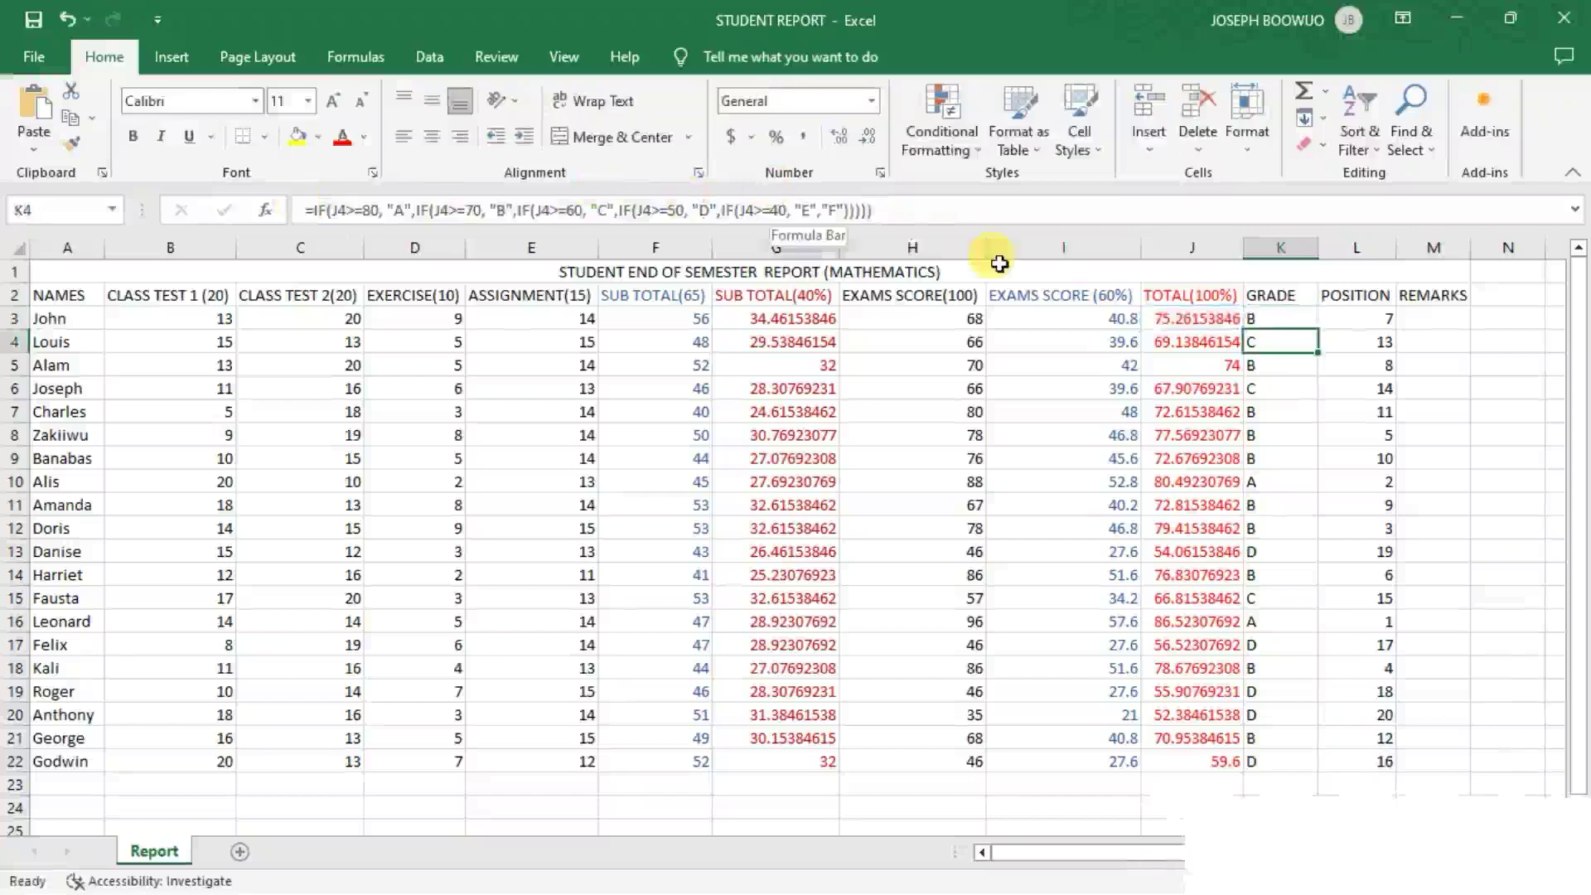
pyautogui.click(1431, 317)
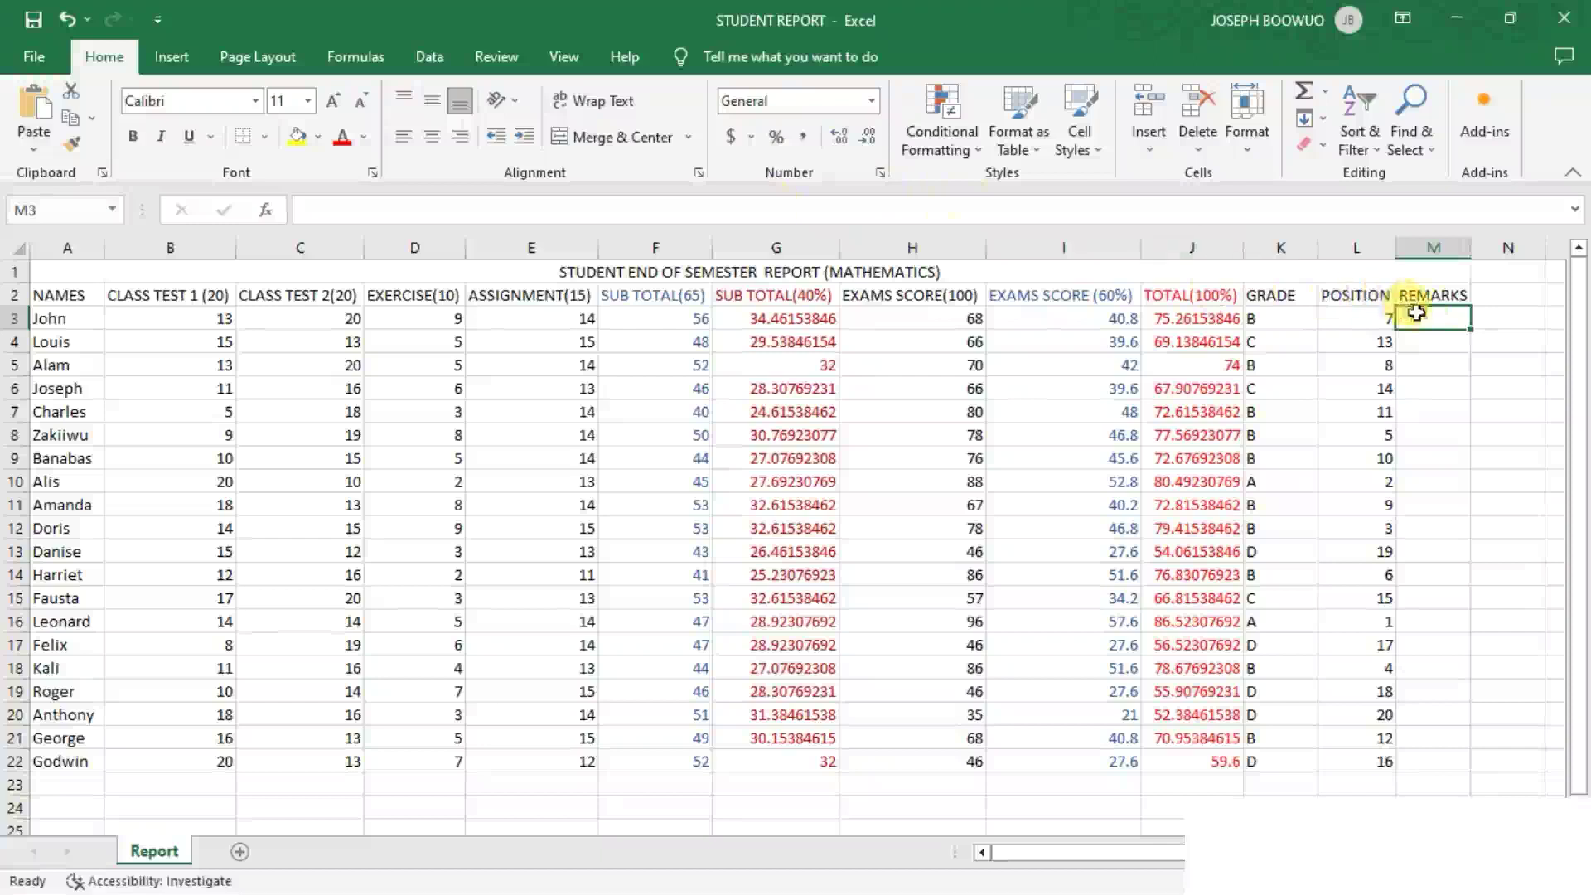
pyautogui.click(941, 210)
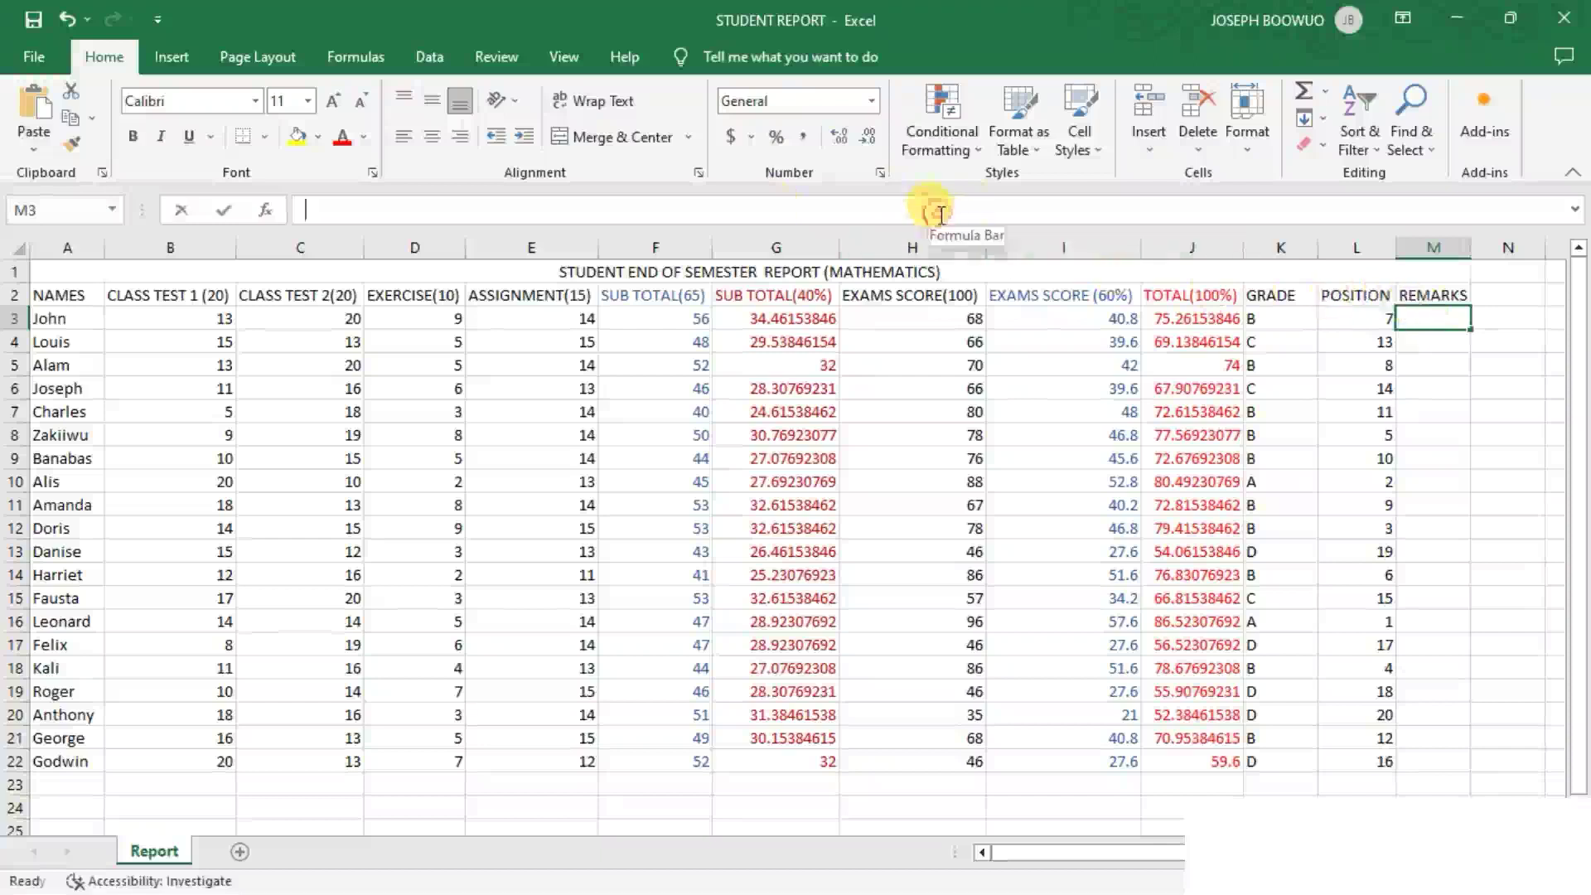
pyautogui.hotkey('ctrl', 'v')
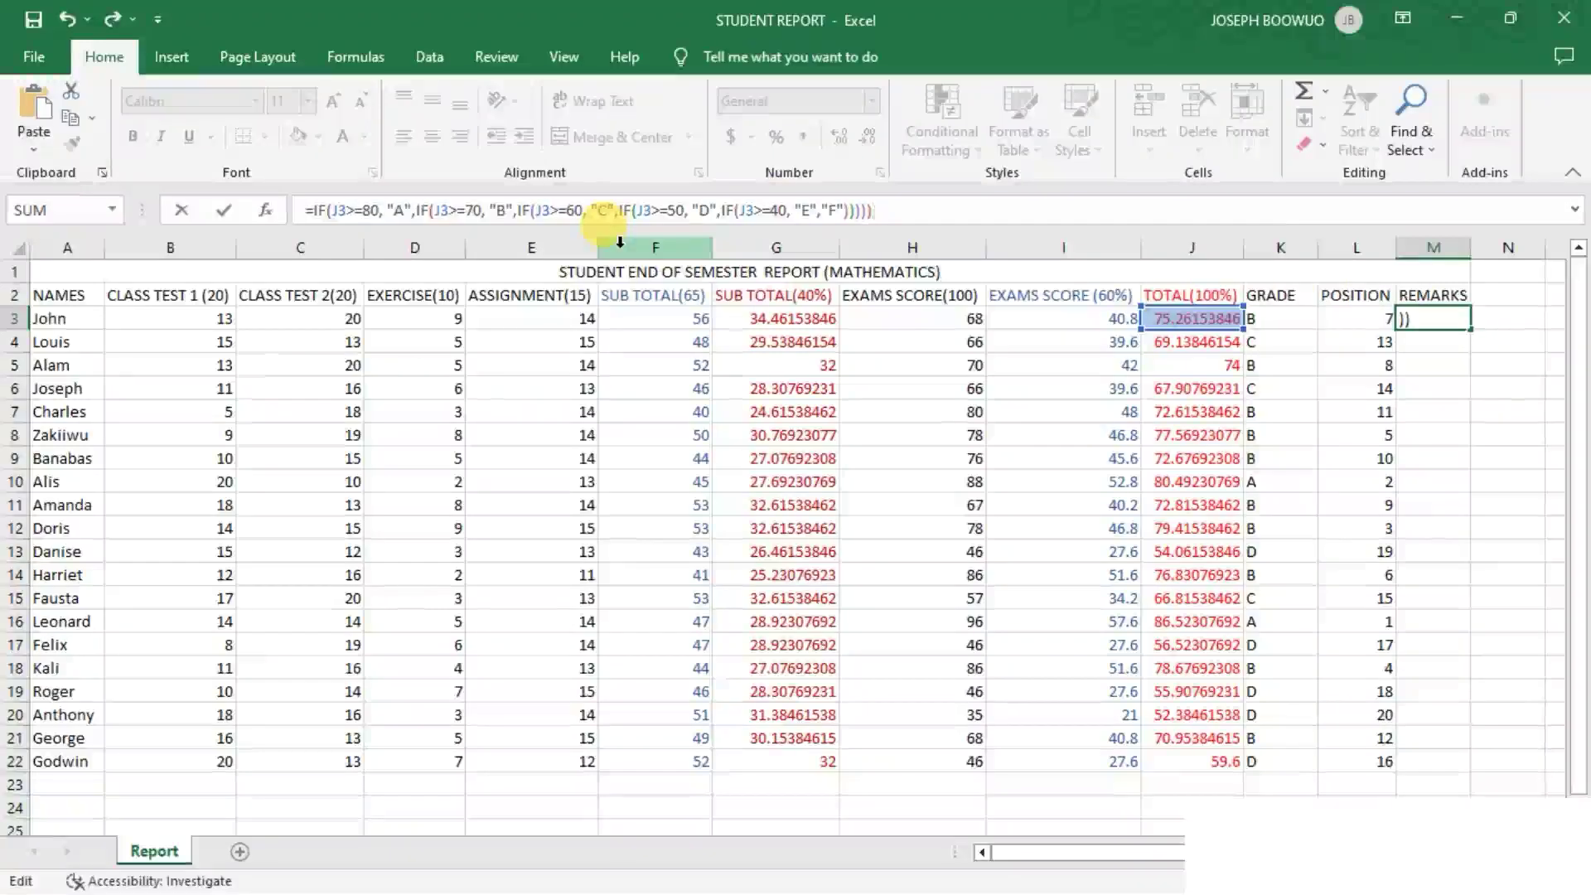
# - In the M3 formula, replace the "A" result for J3>=80 with "Excellent"
pyautogui.click(406, 210)
pyautogui.press('BackSpace')
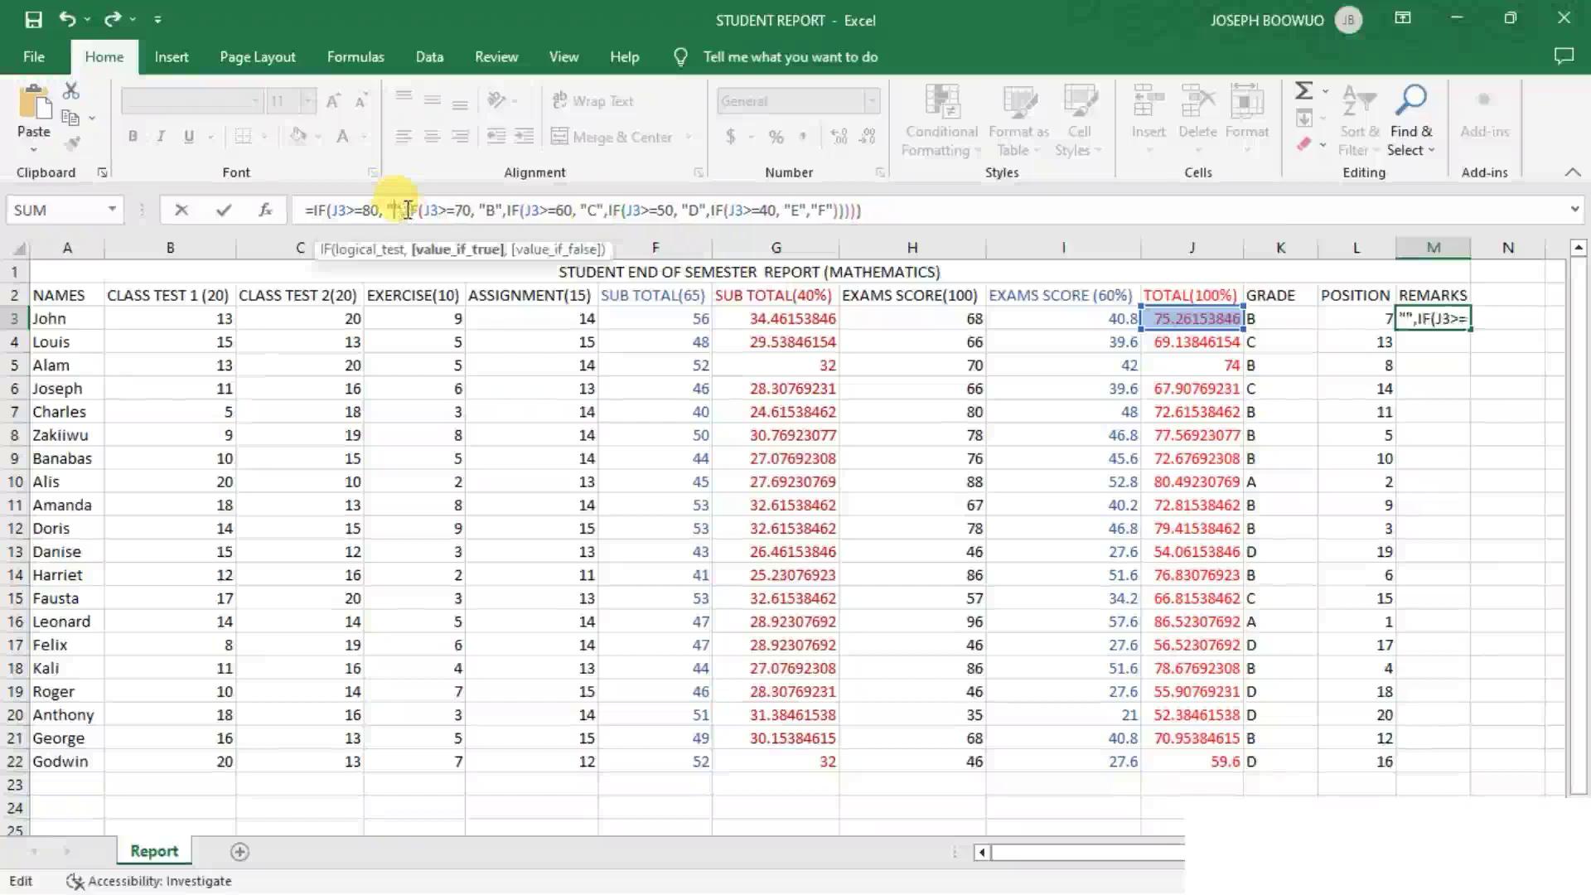
pyautogui.write('Ece')
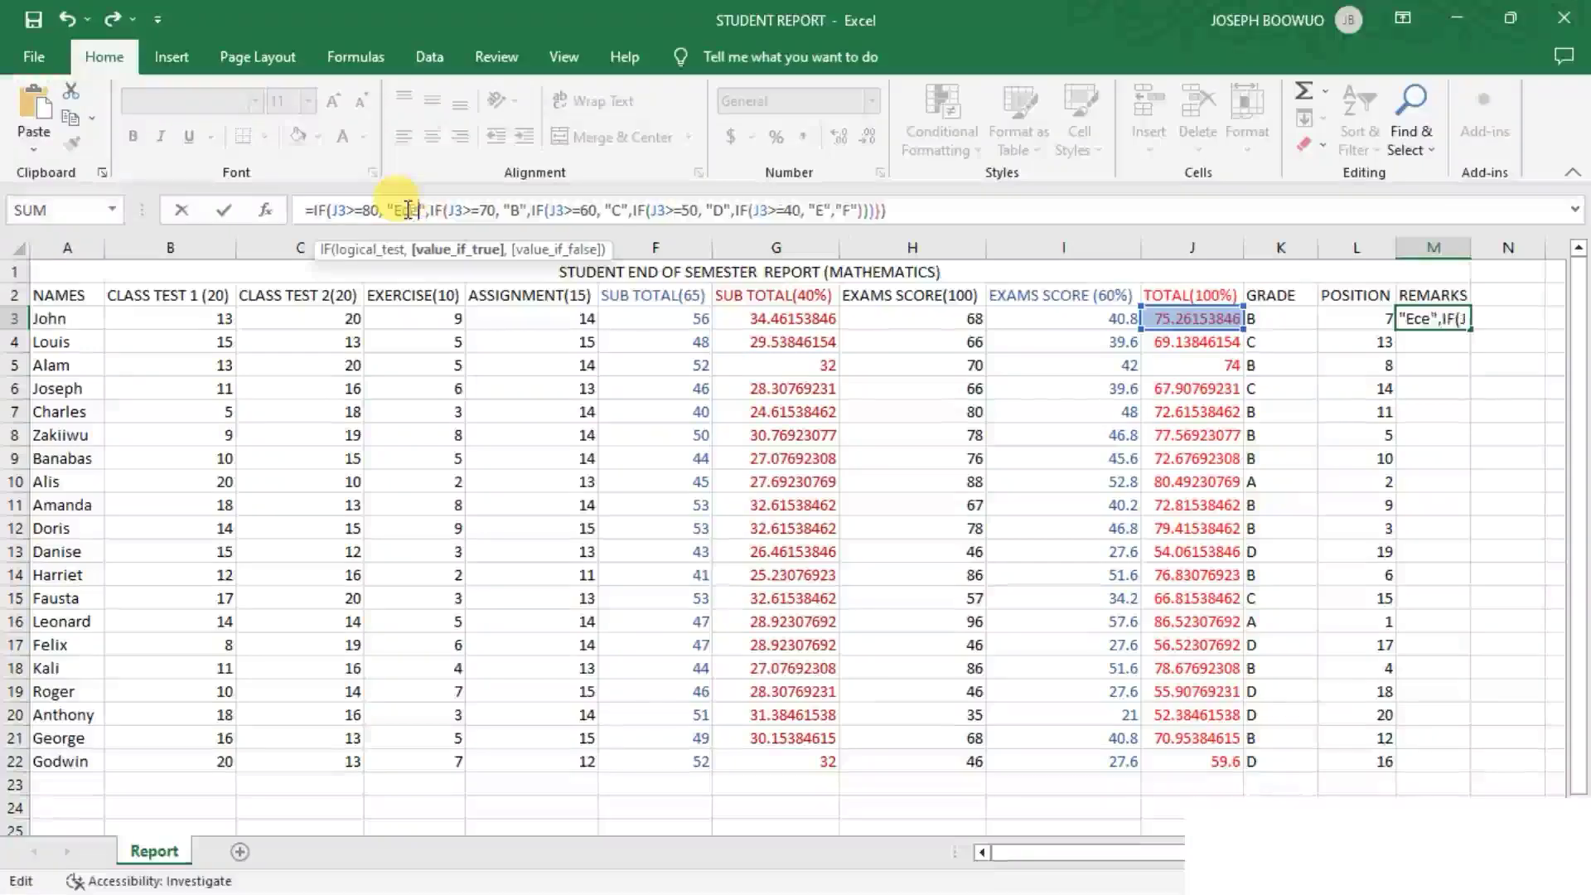
pyautogui.write('ll')
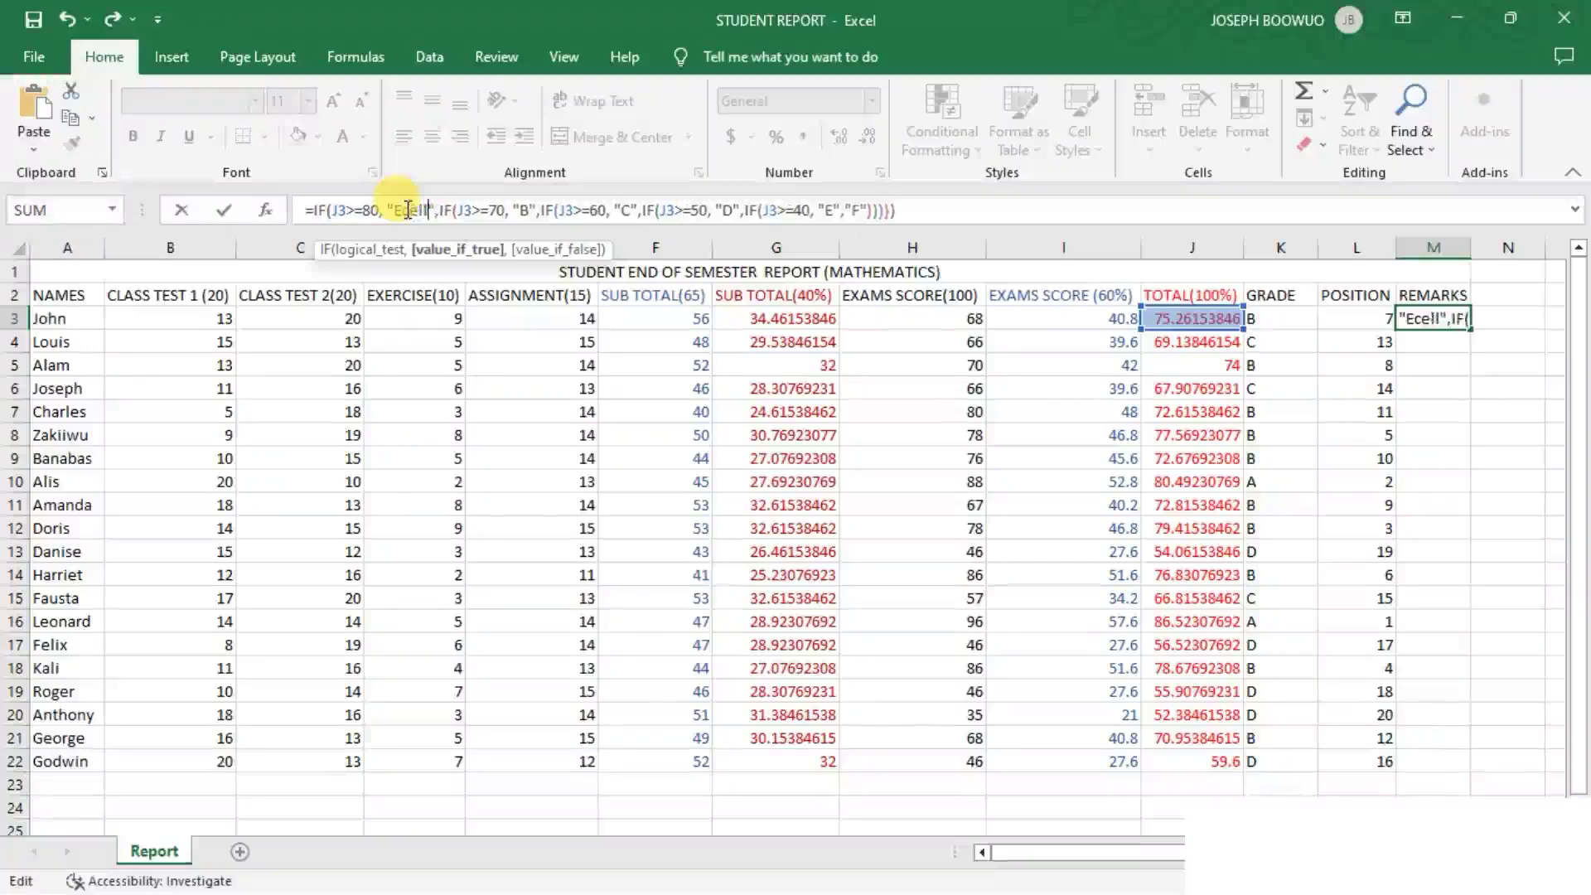
pyautogui.press('BackSpace')
pyautogui.press('BackSpace')
pyautogui.press('BackSpace')
pyautogui.press('BackSpace')
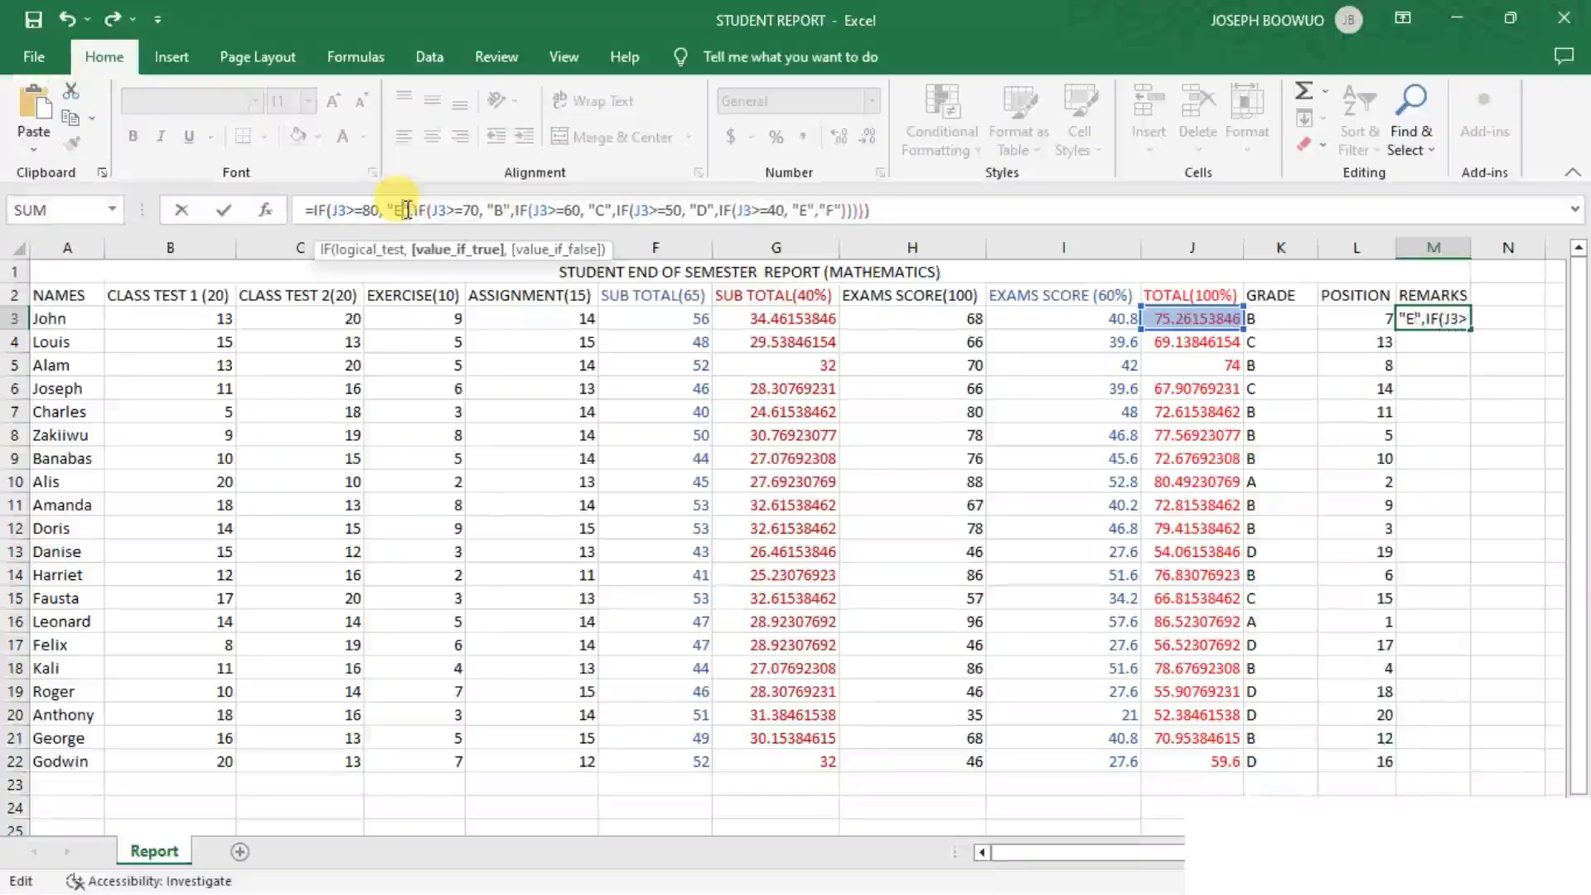
pyautogui.write('xcellen')
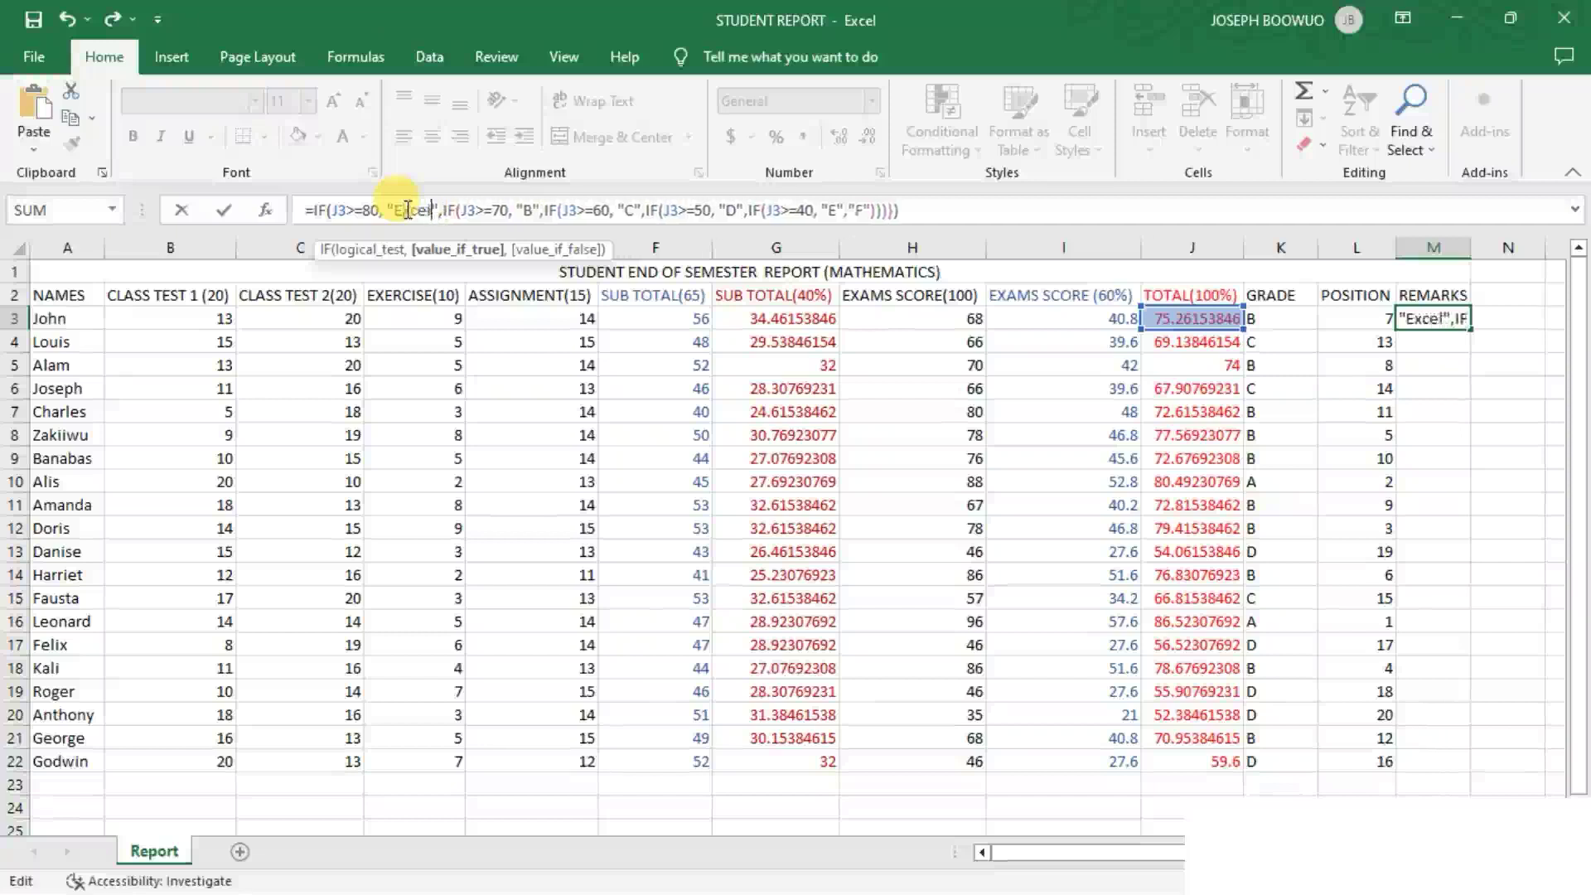
pyautogui.write('t')
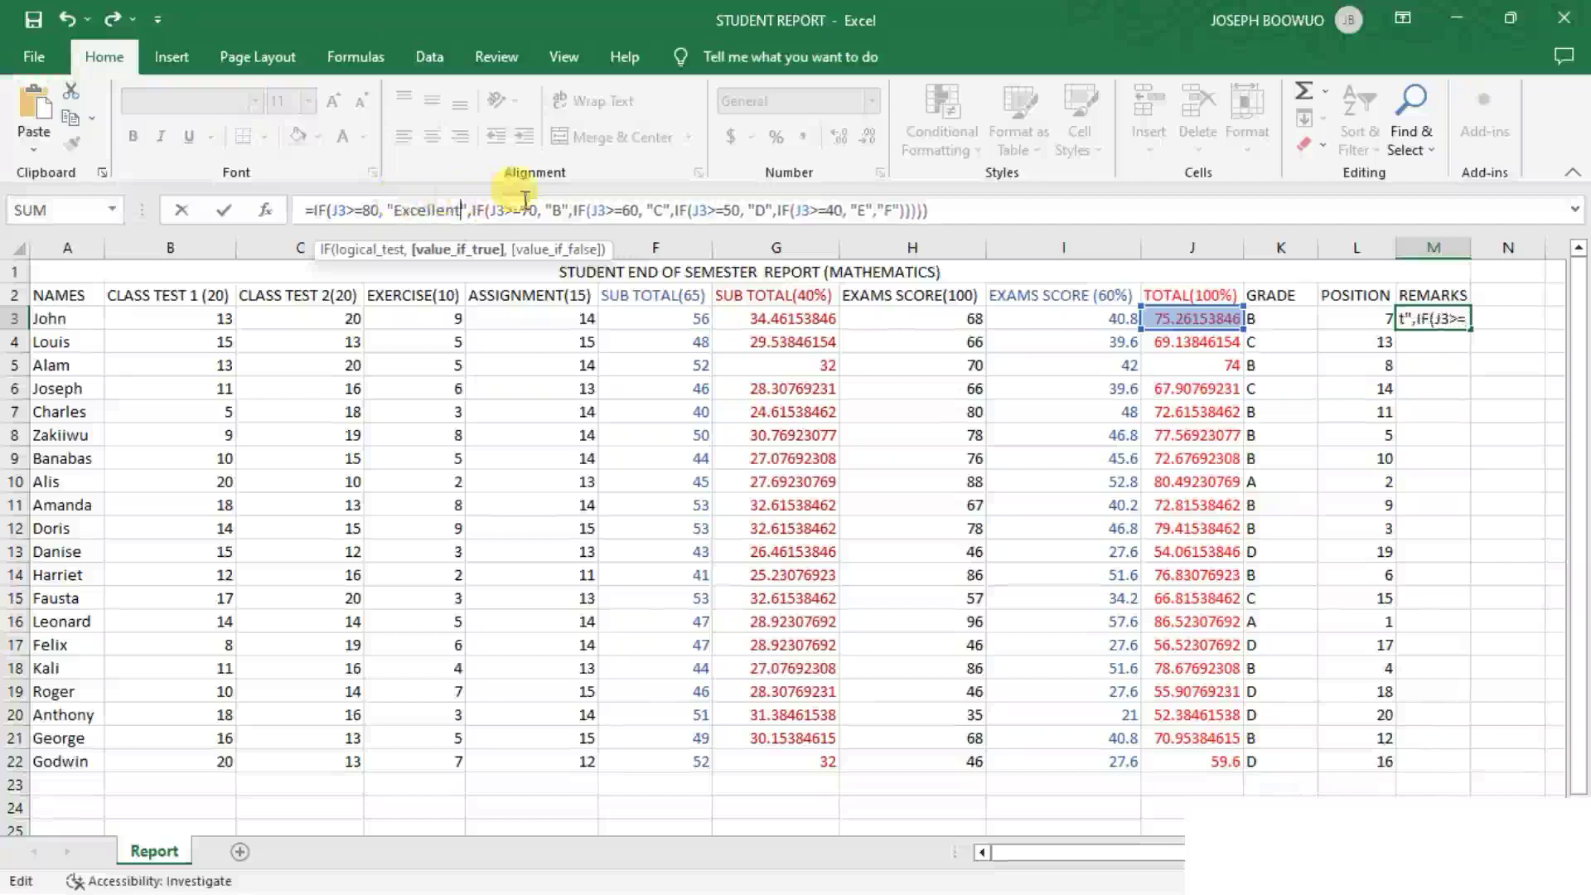
# - Replace the "B" result for J3>=70 in the M3 formula with "Very Good"
pyautogui.click(557, 208)
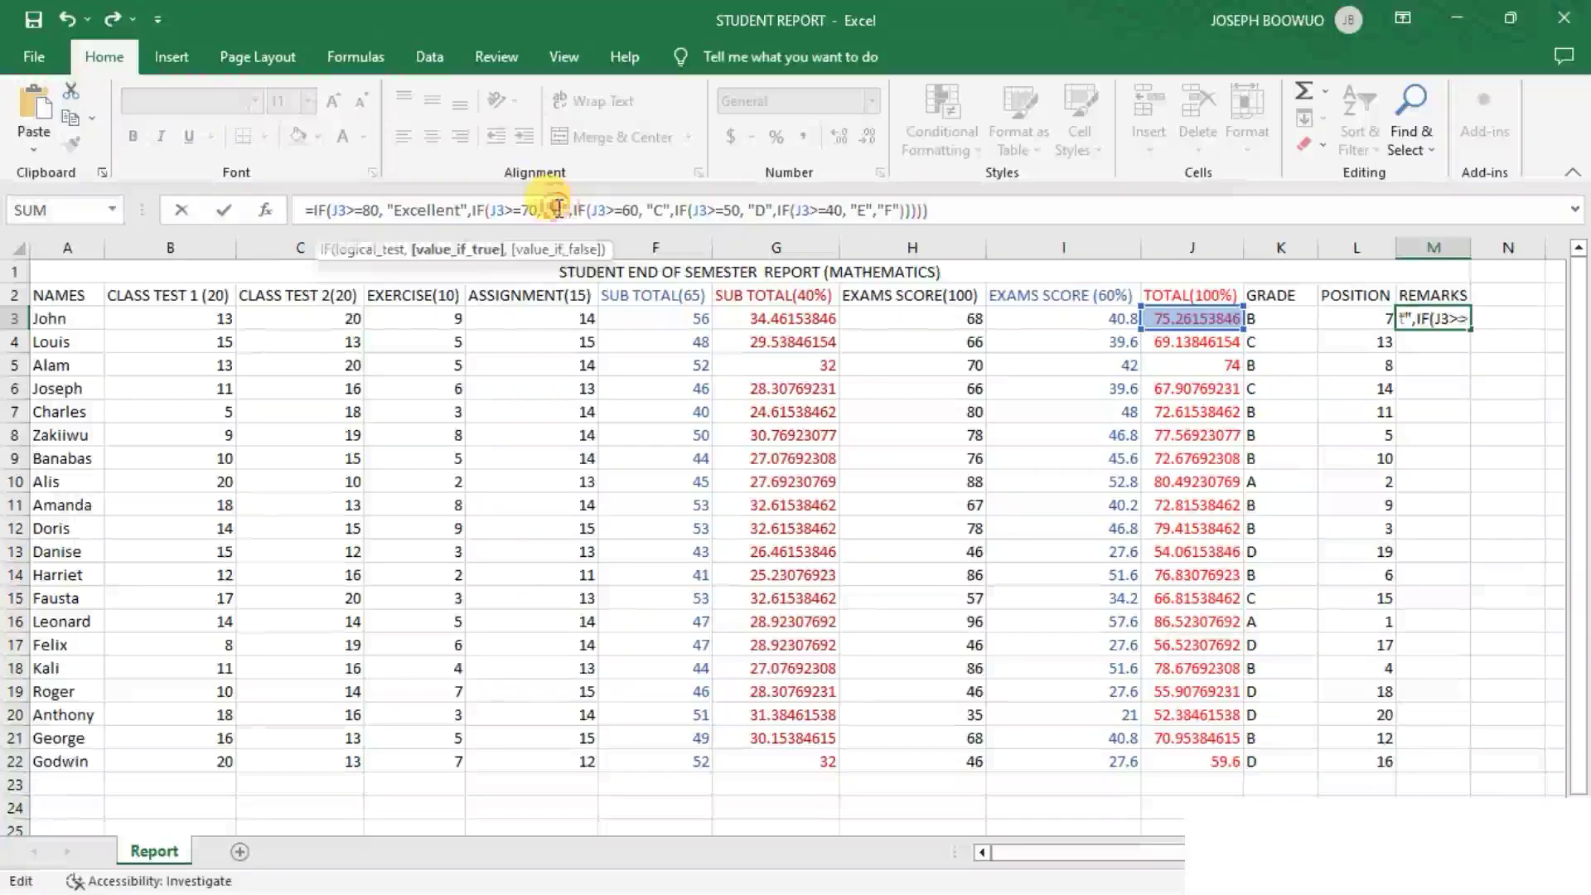
pyautogui.press('BackSpace')
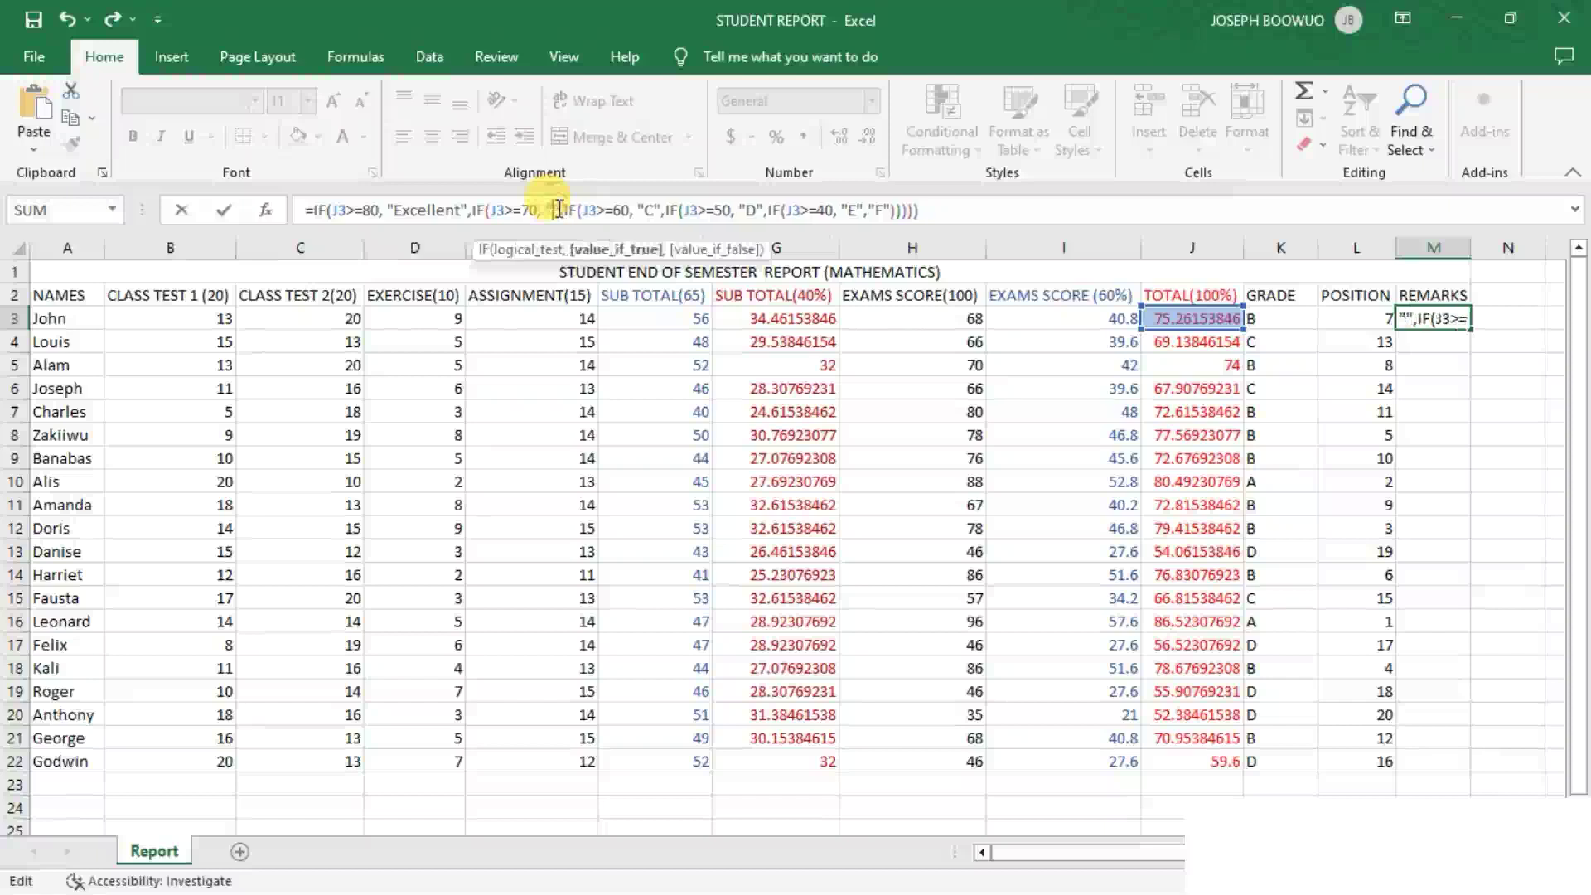
pyautogui.write('Very')
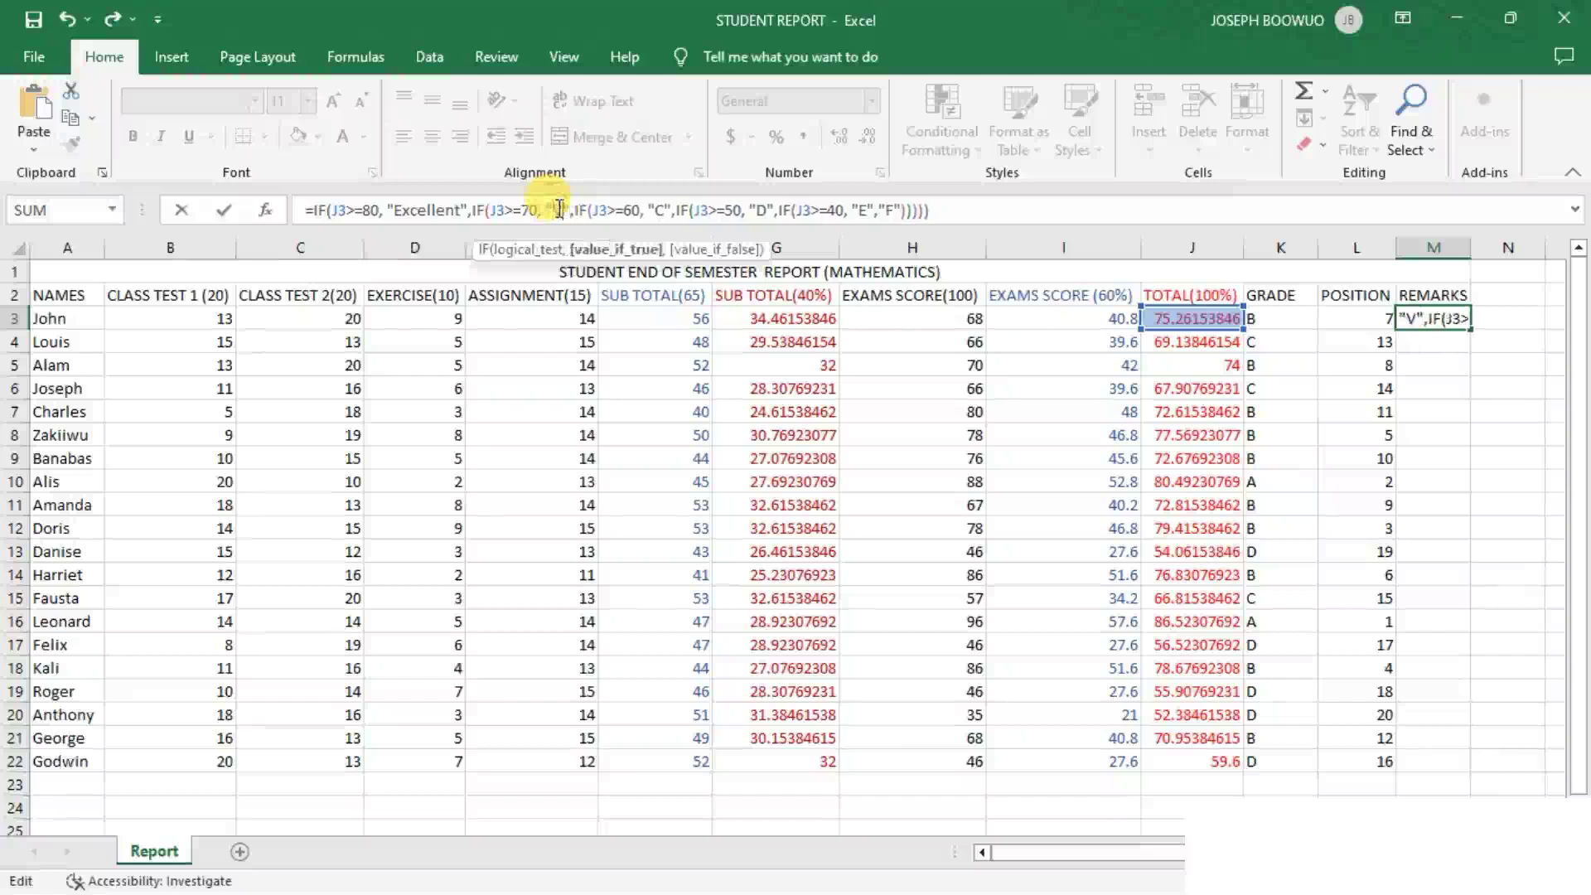
pyautogui.write(' Goo')
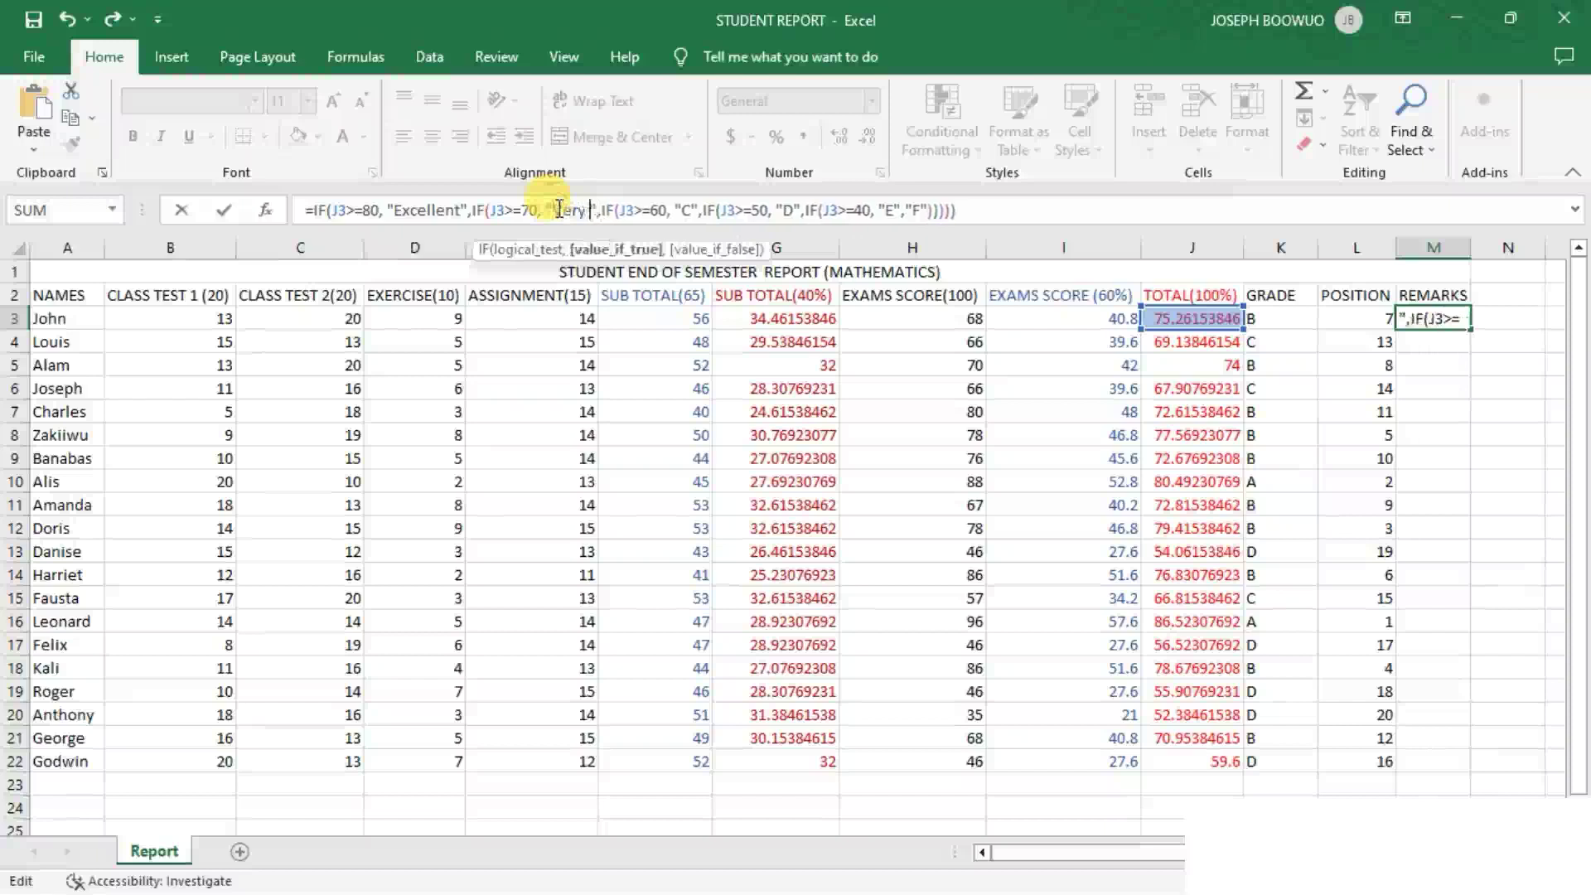
pyautogui.write('d')
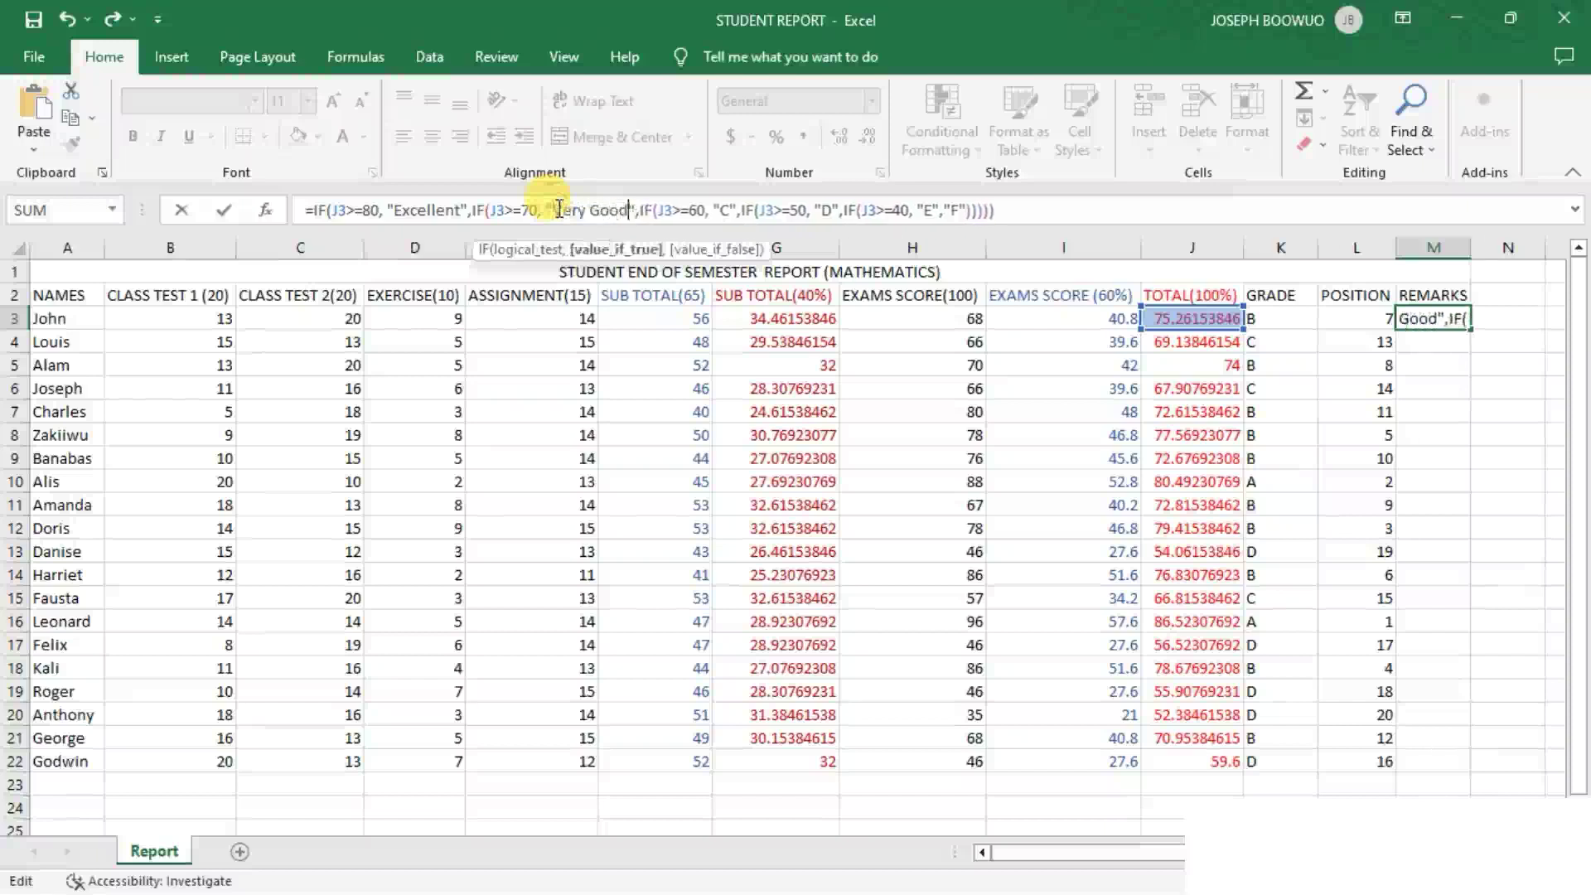
# - In the M3 formula, change the result for J3>=60 to "Good" and the result for J3>=50 to "Pass"
pyautogui.click(723, 209)
pyautogui.press('BackSpace')
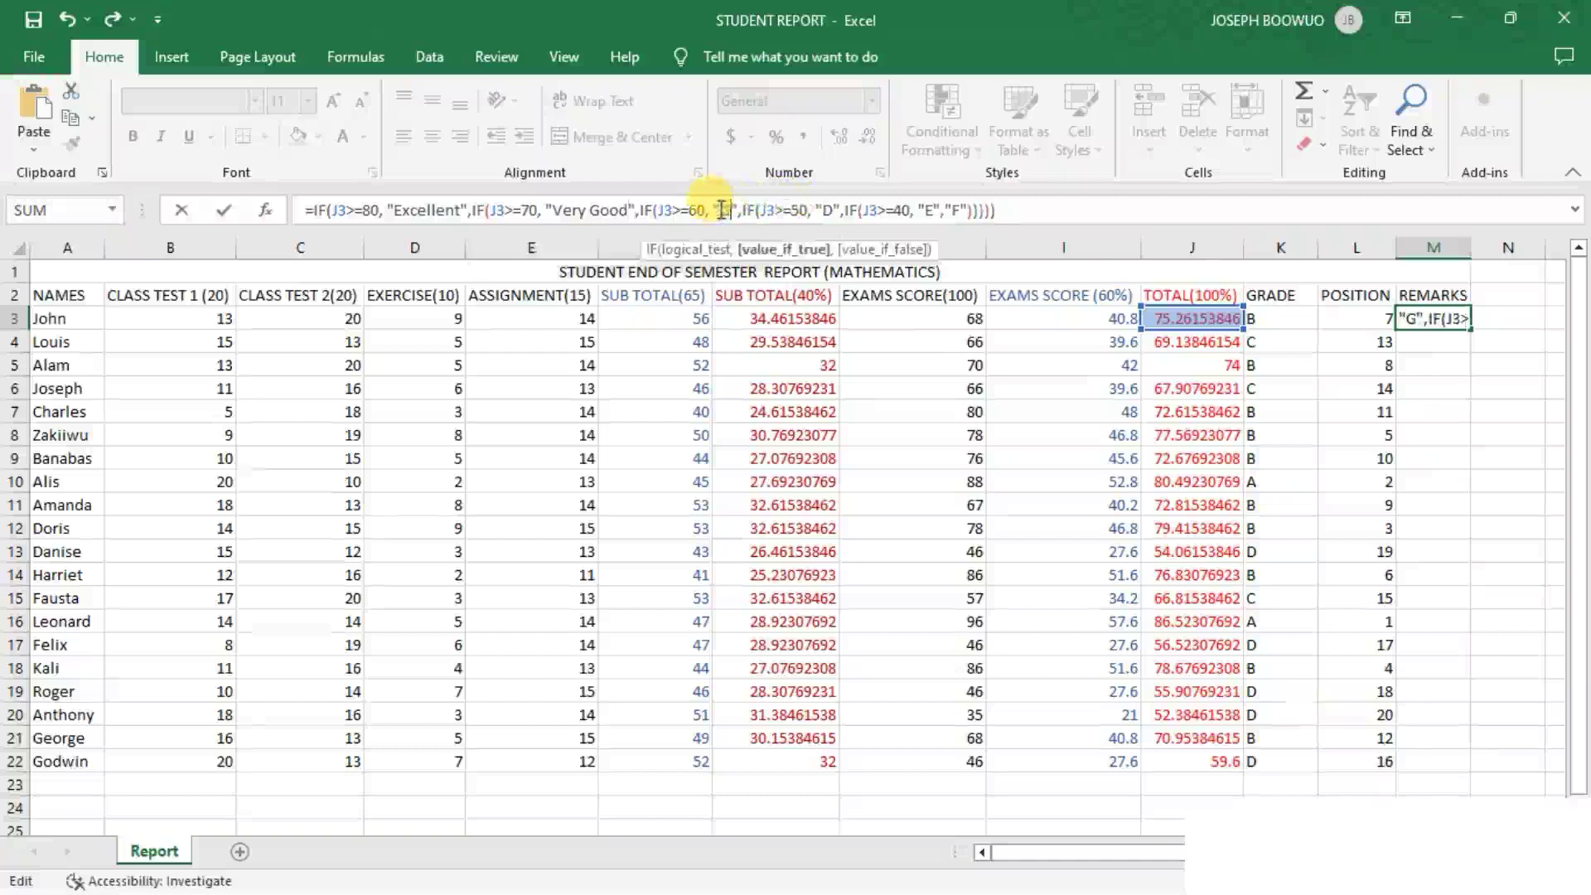
pyautogui.write('Good')
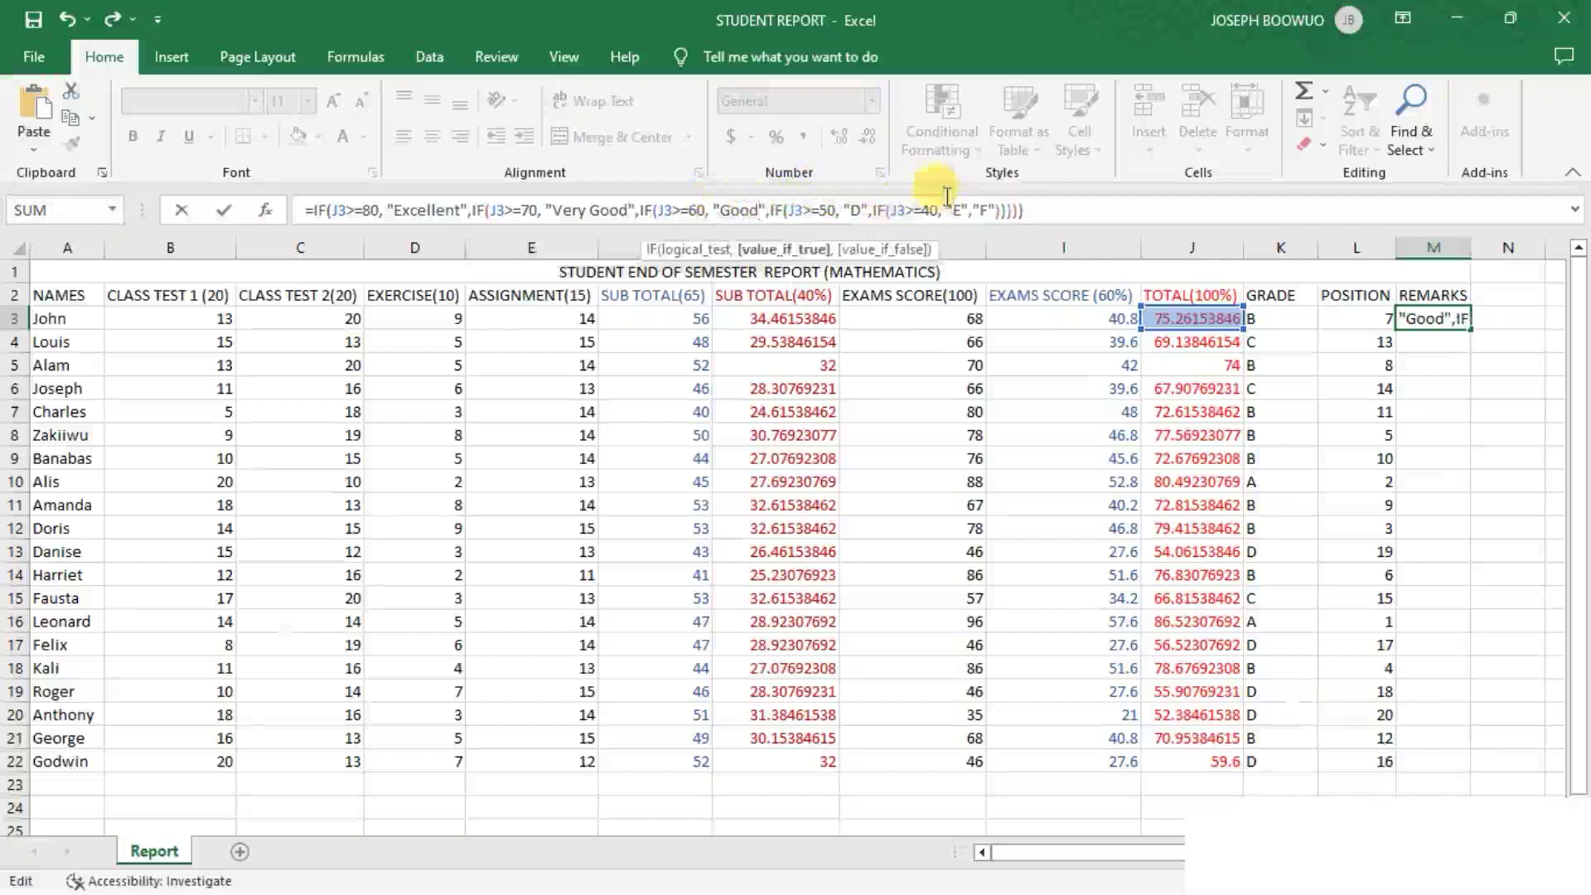
pyautogui.click(854, 209)
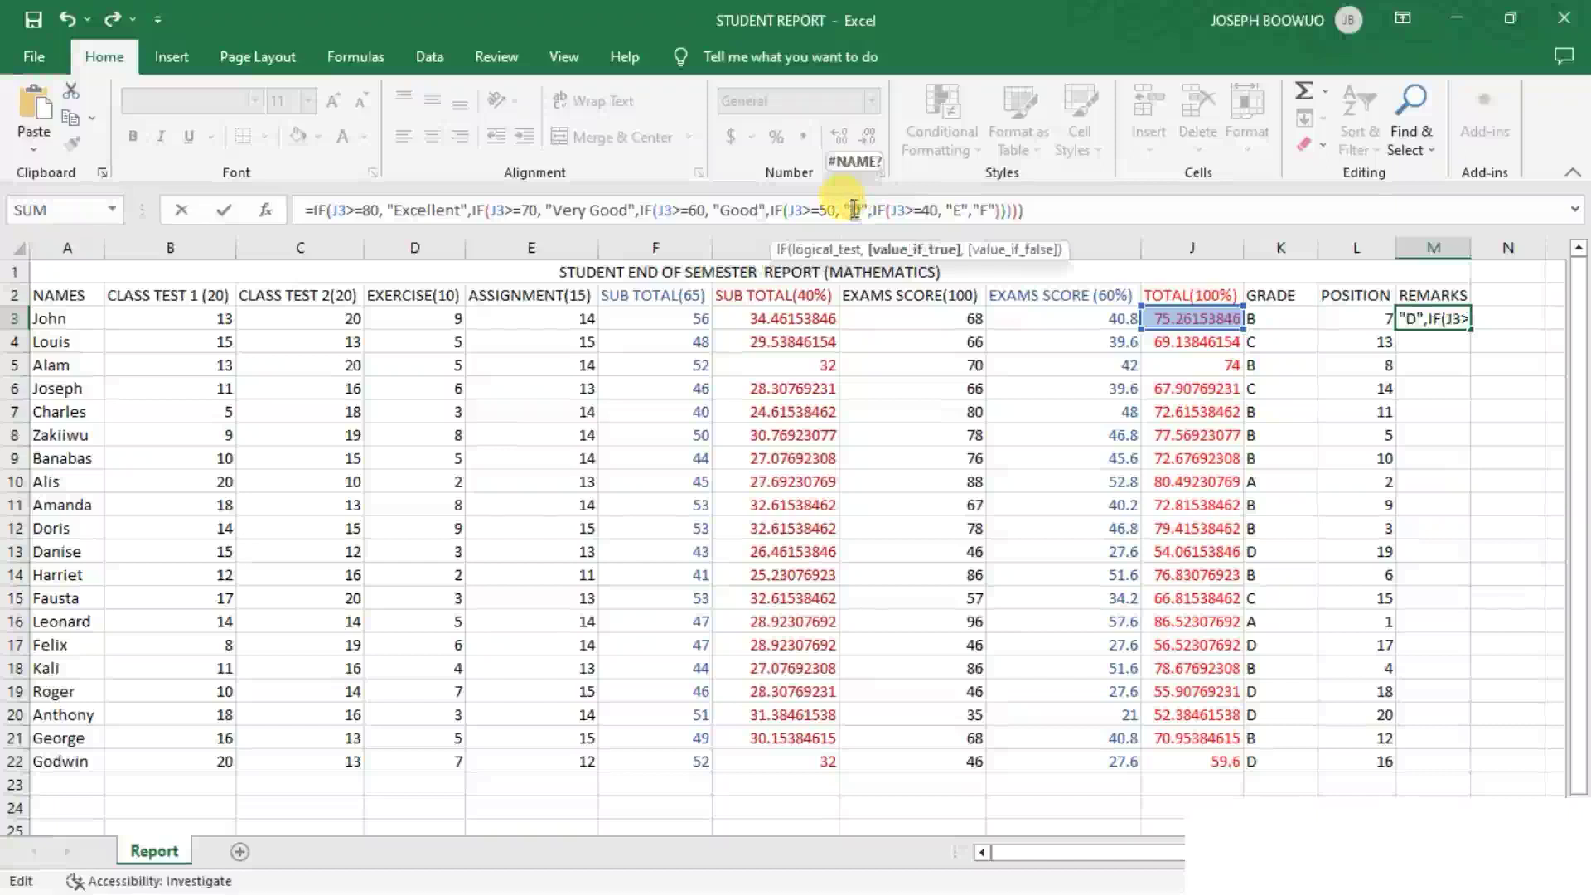
pyautogui.press('BackSpace')
pyautogui.write('P')
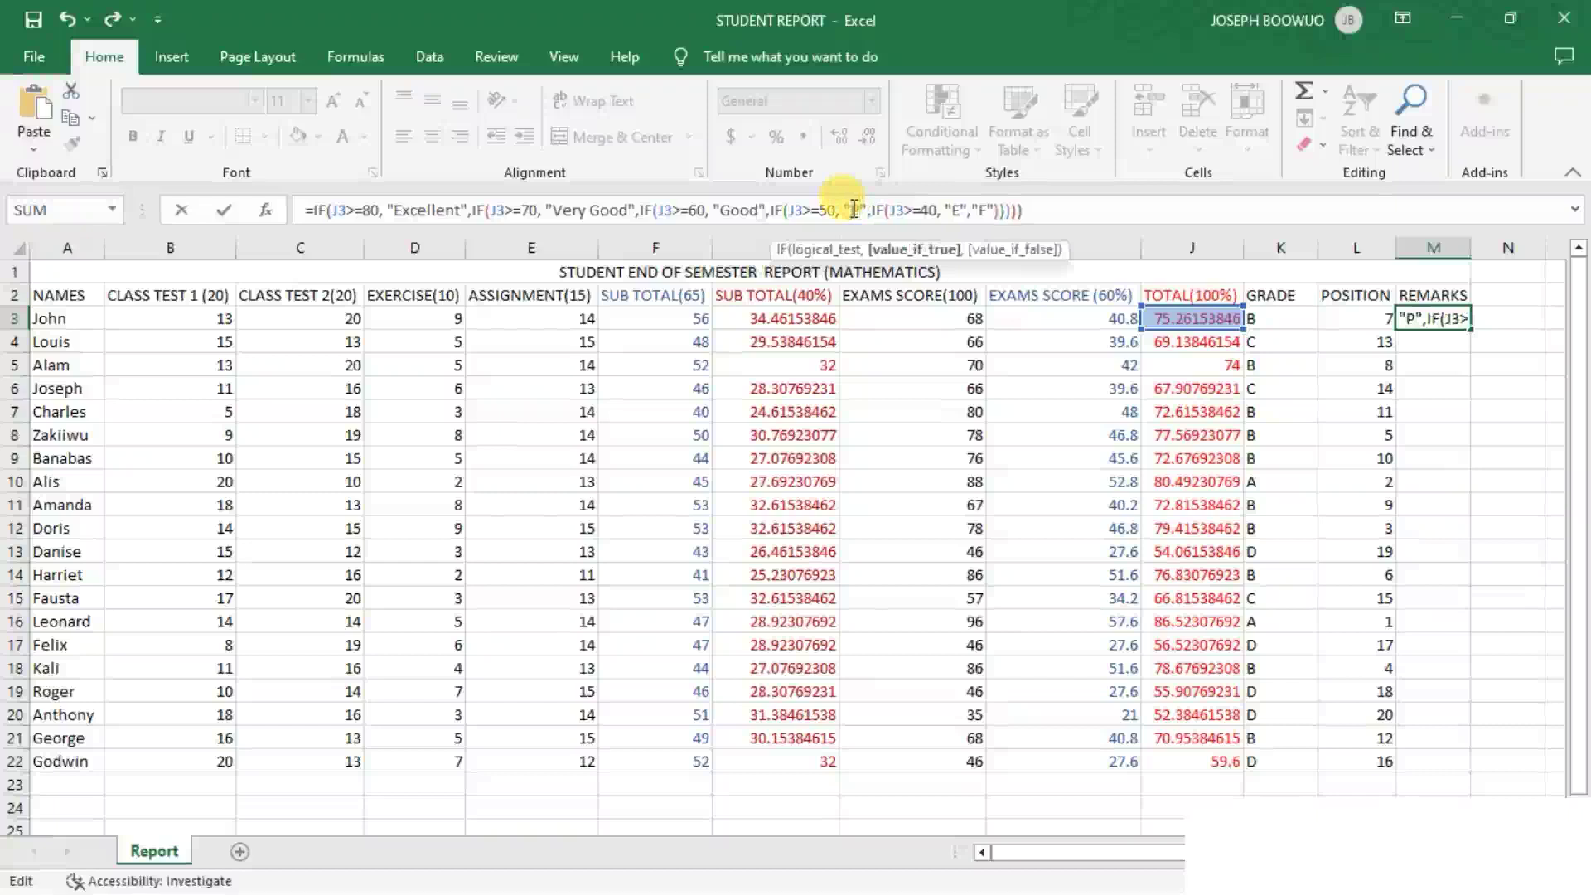
pyautogui.write('ass')
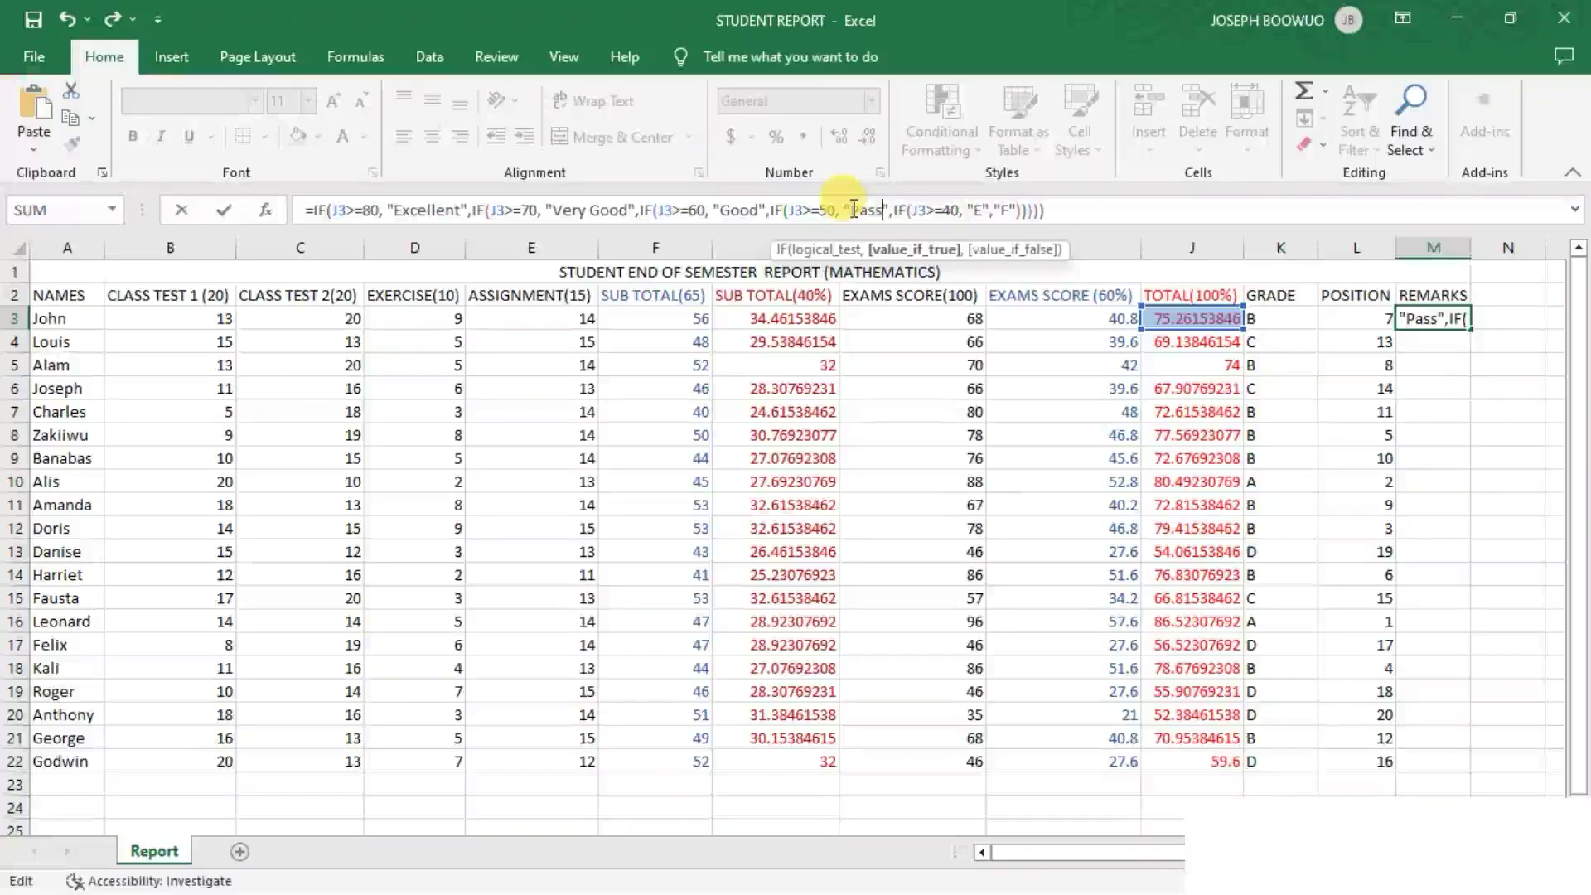
# - Change the M3 formula's result for J3>=40 to "Credit" and its final otherwise result to "Fail", and enter the formula
pyautogui.click(977, 210)
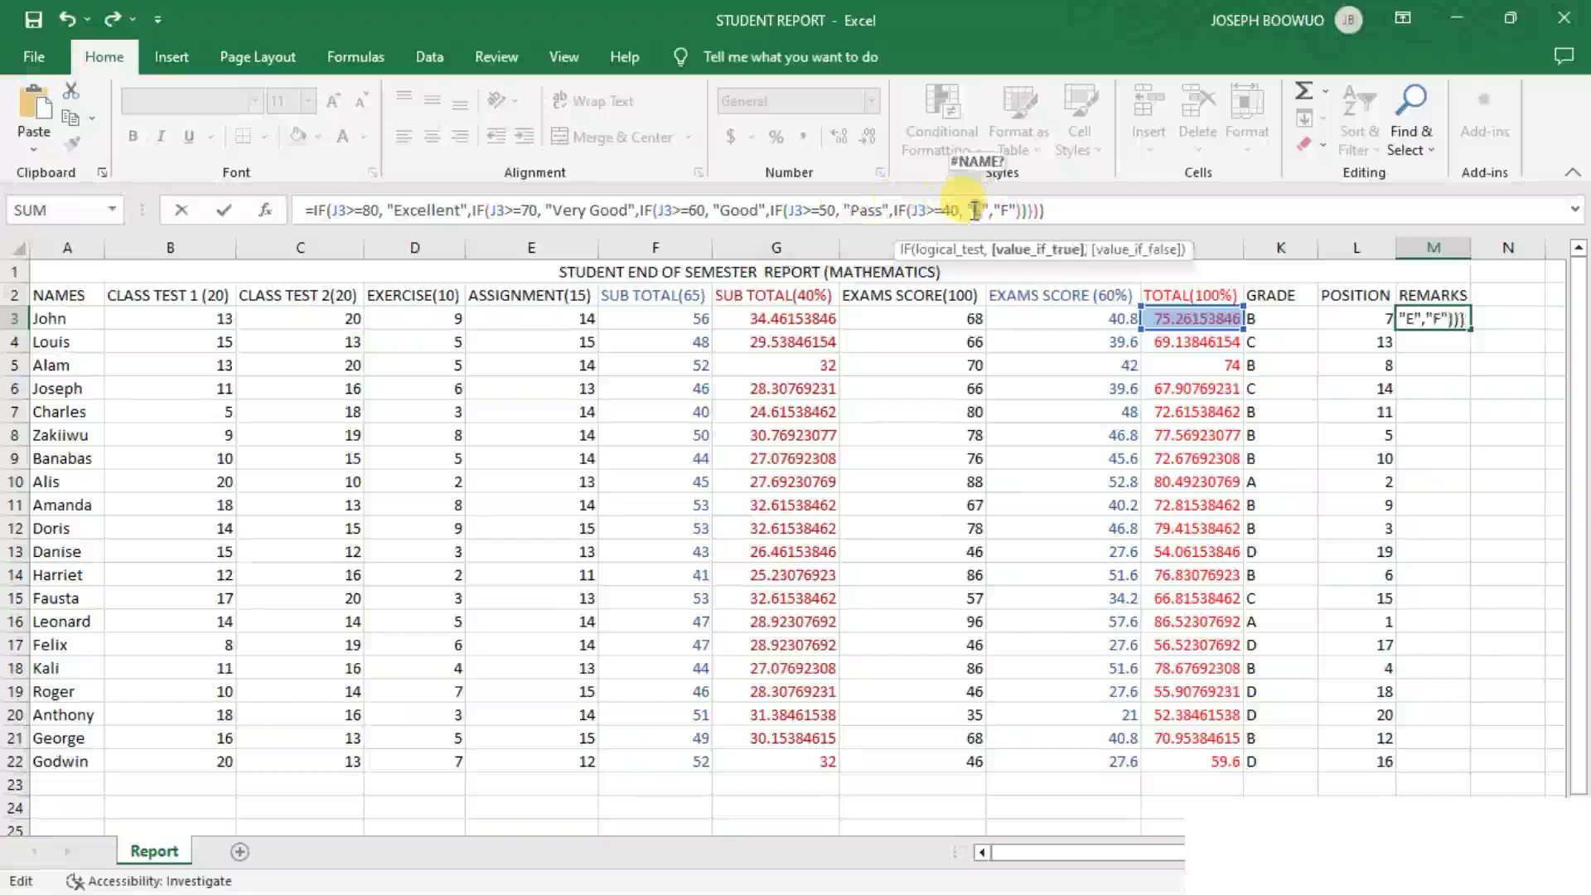
pyautogui.press('BackSpace')
pyautogui.write('Credi')
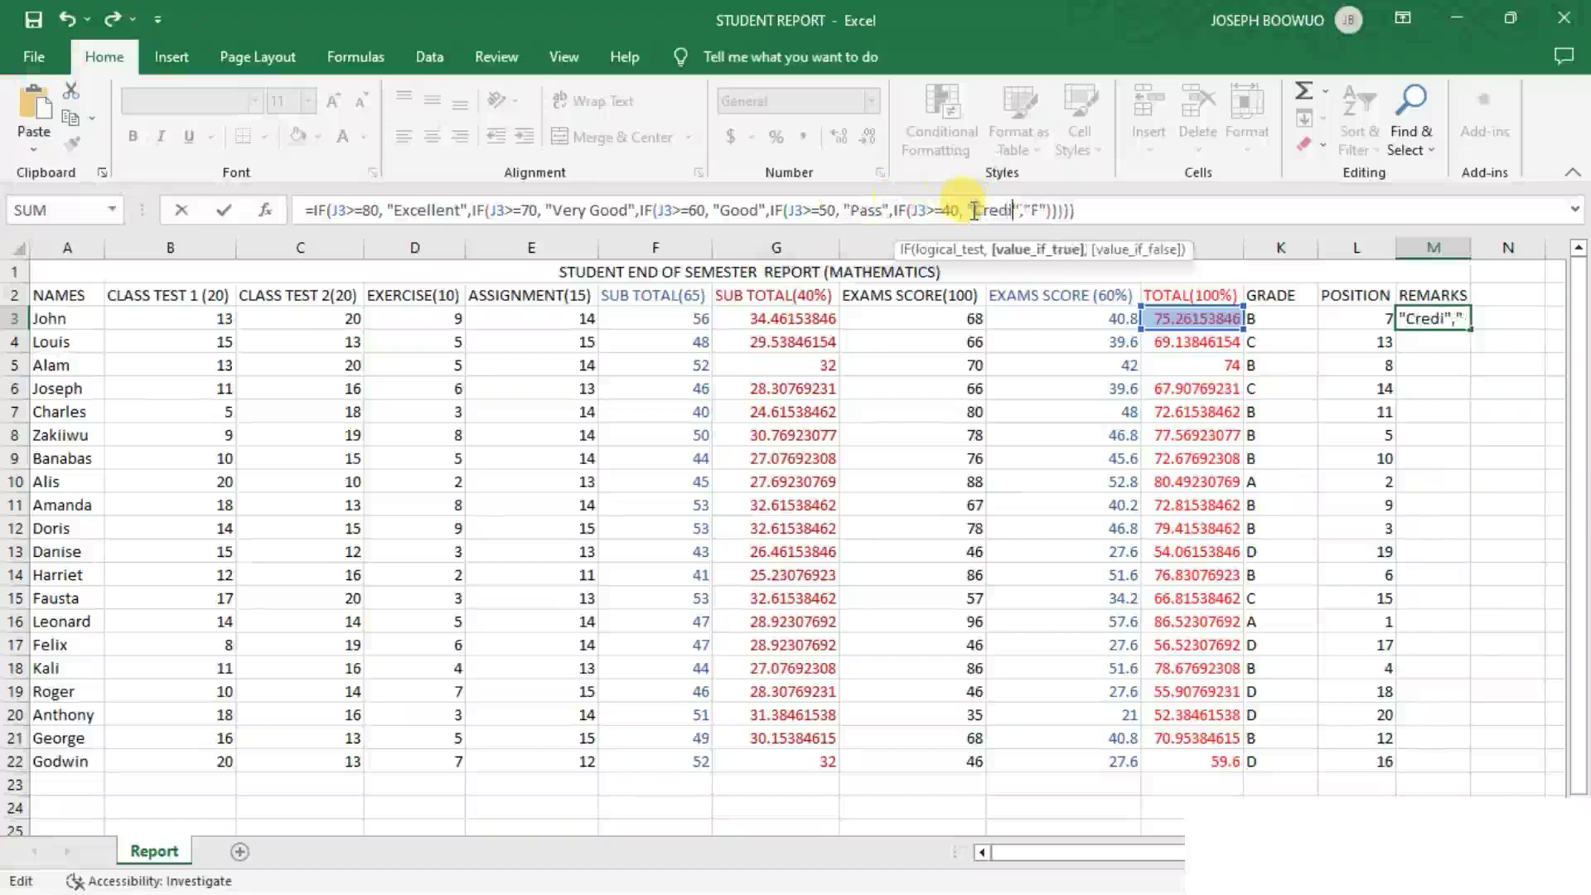
pyautogui.write('t')
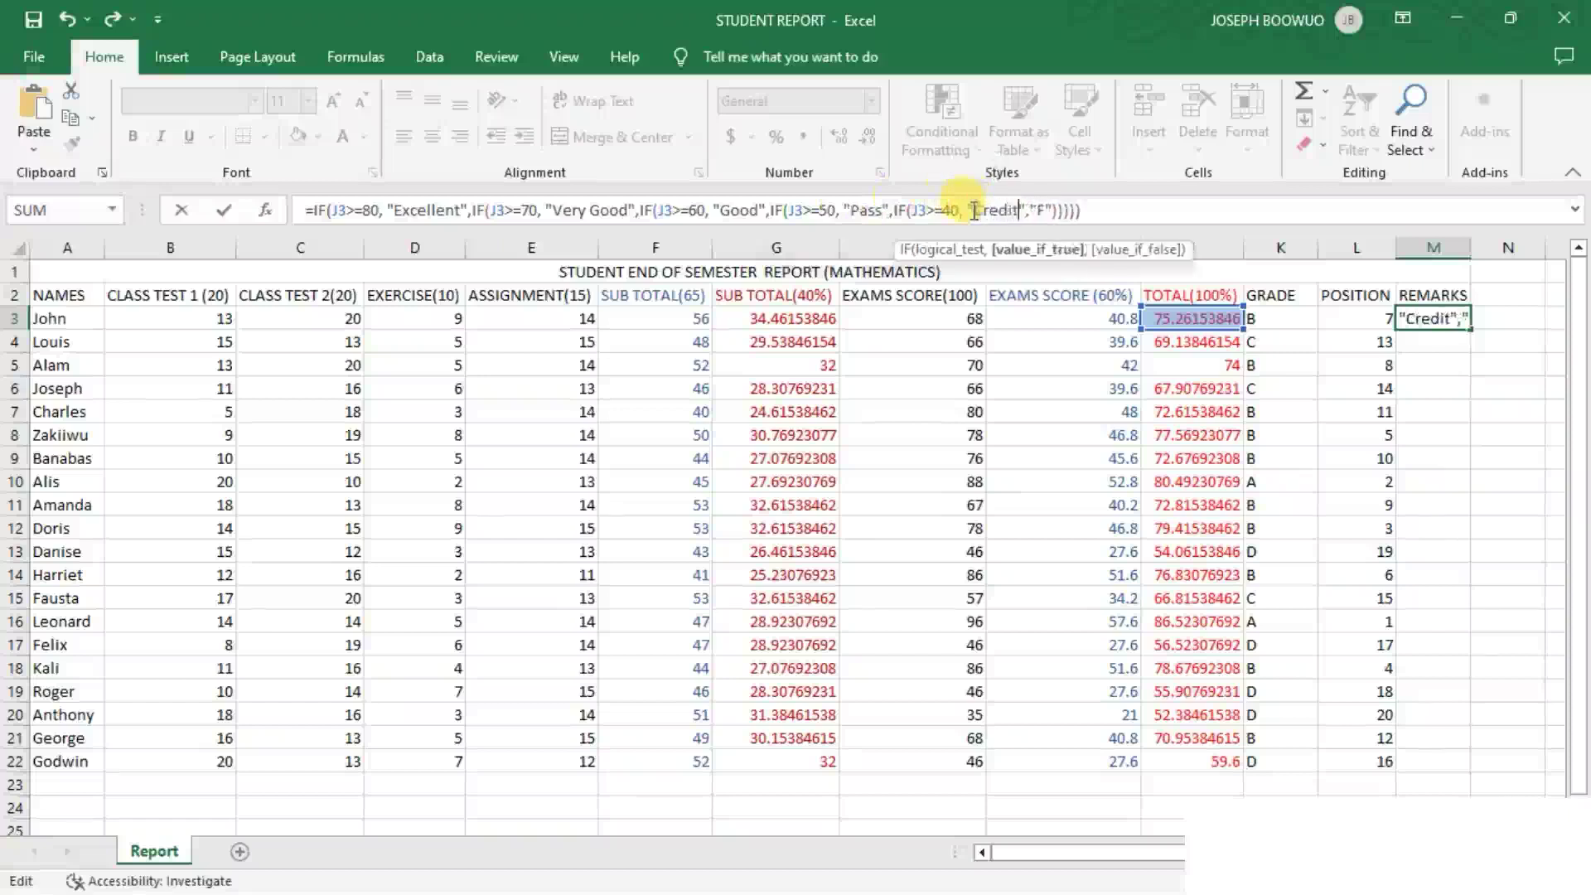
pyautogui.click(1047, 209)
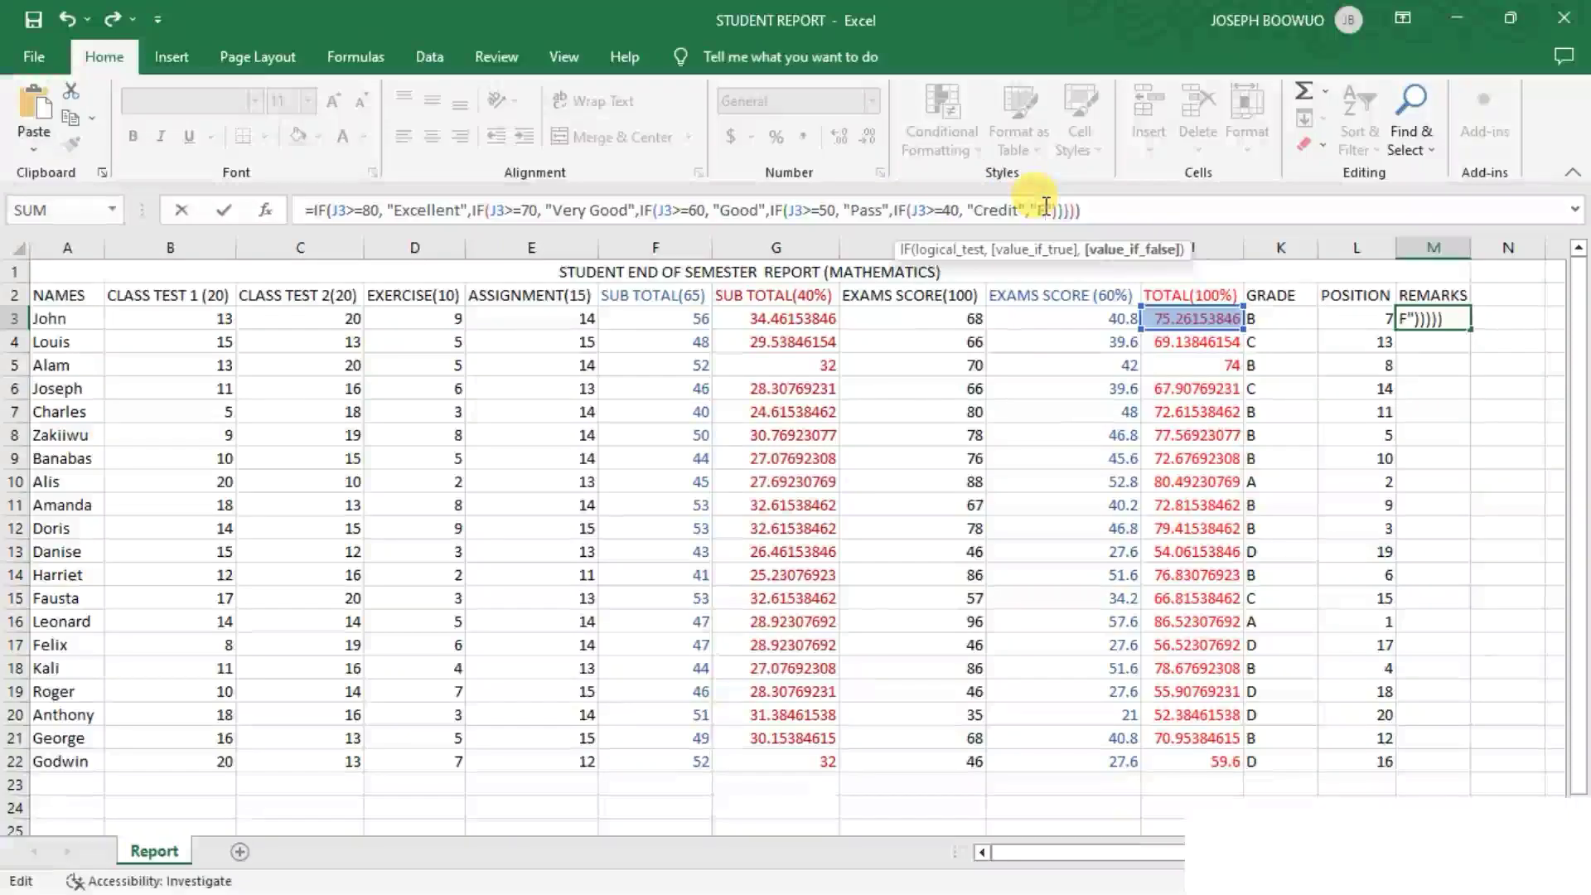
pyautogui.write('ail')
pyautogui.press('Return')
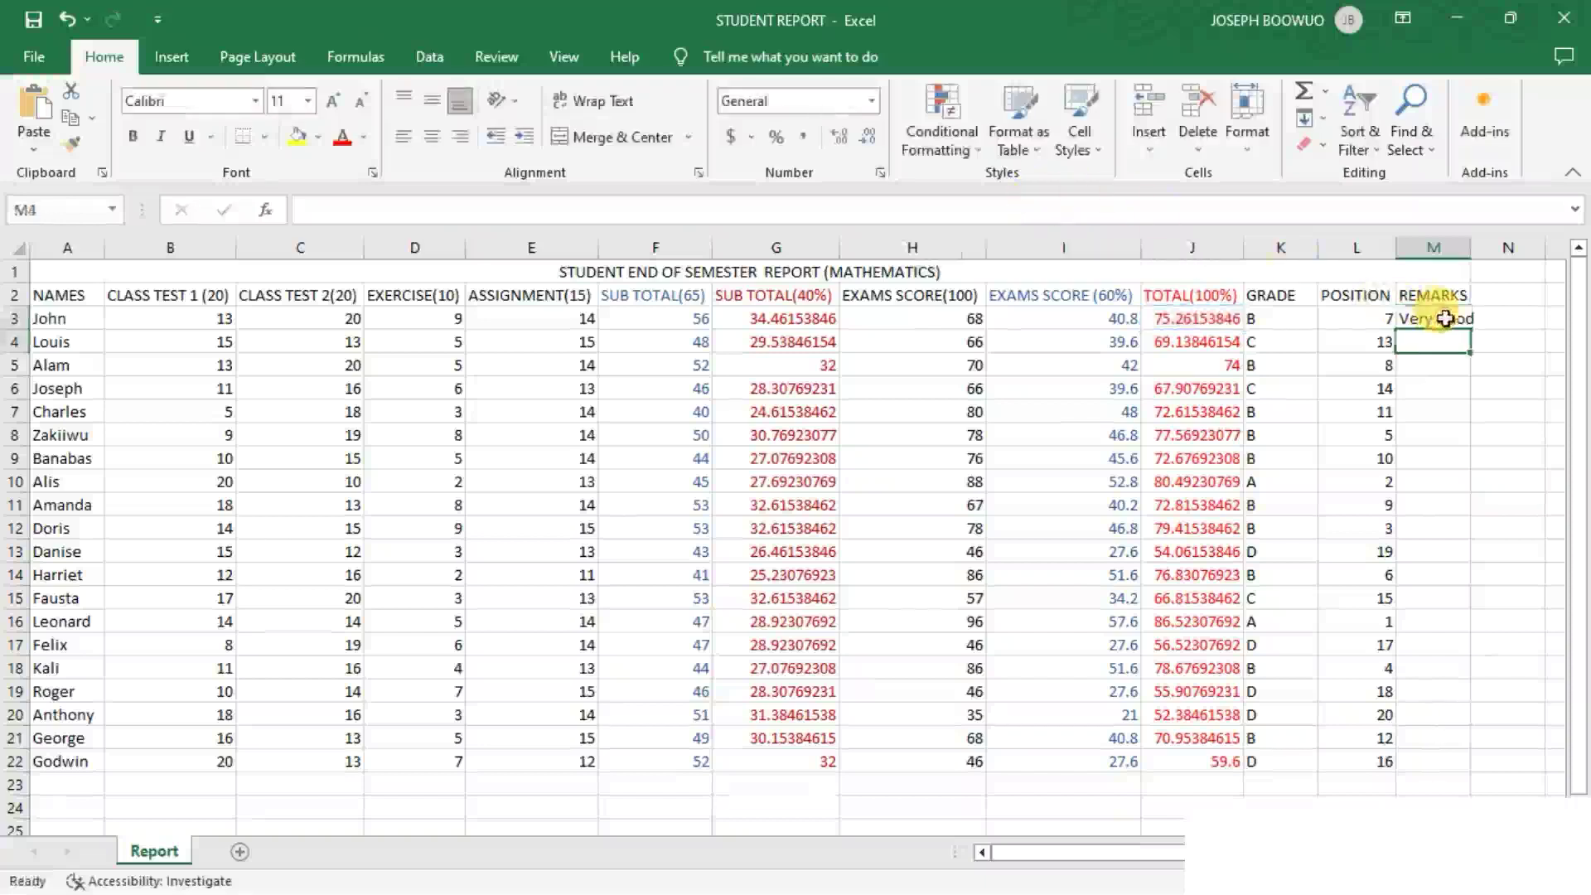
# - Fill the remarks formula from M3 down to M22 and autofit the width of column M
pyautogui.click(1445, 318)
pyautogui.moveTo(1468, 330); pyautogui.dragTo(1459, 764)
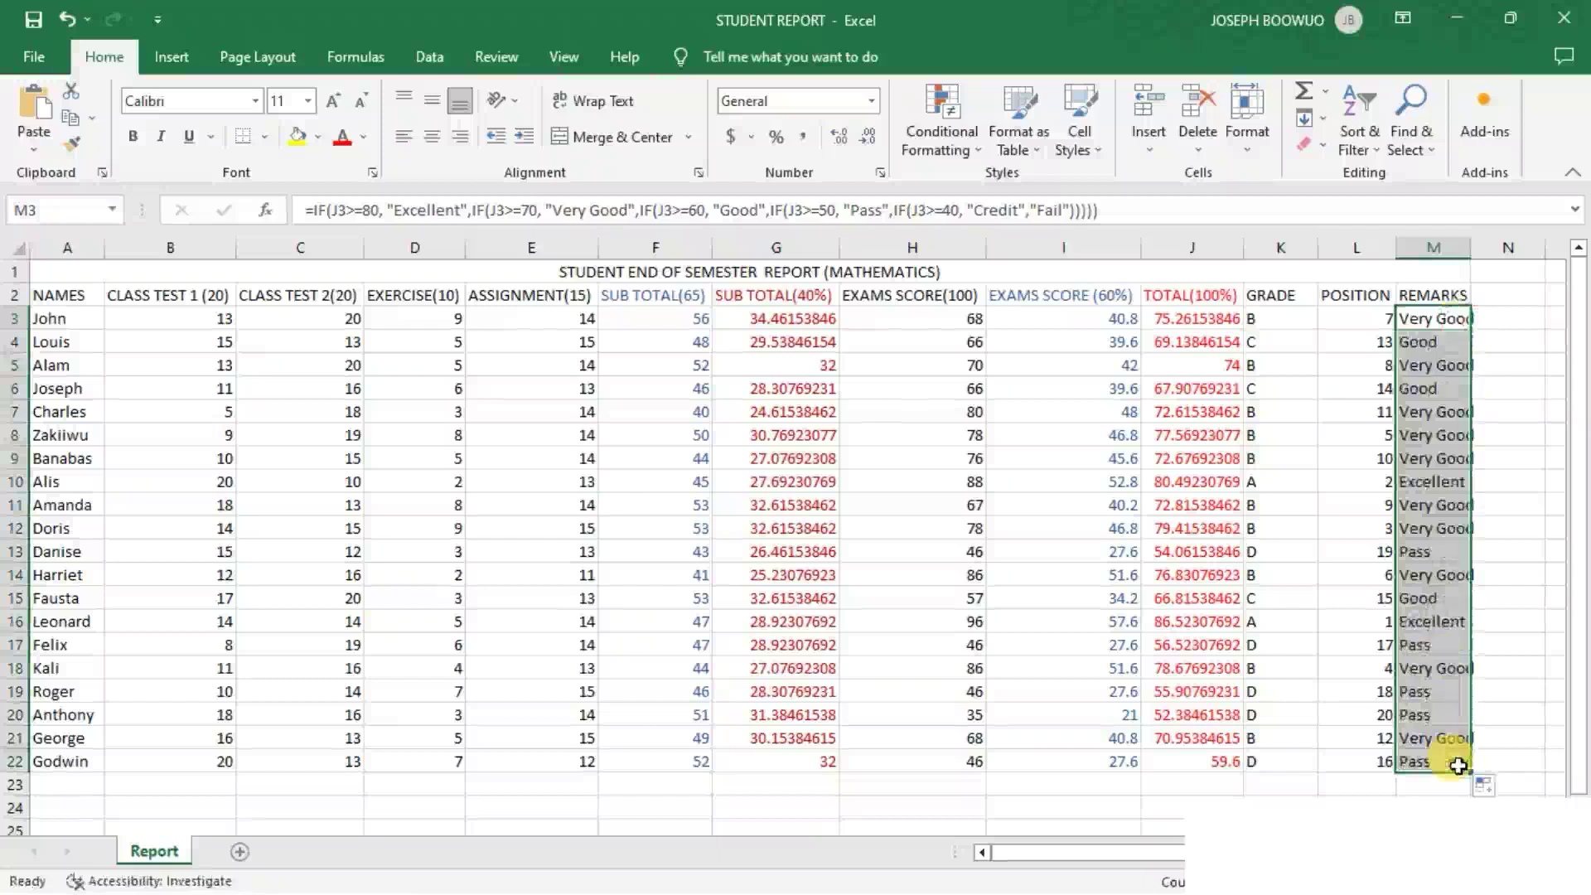
pyautogui.doubleClick(1472, 253)
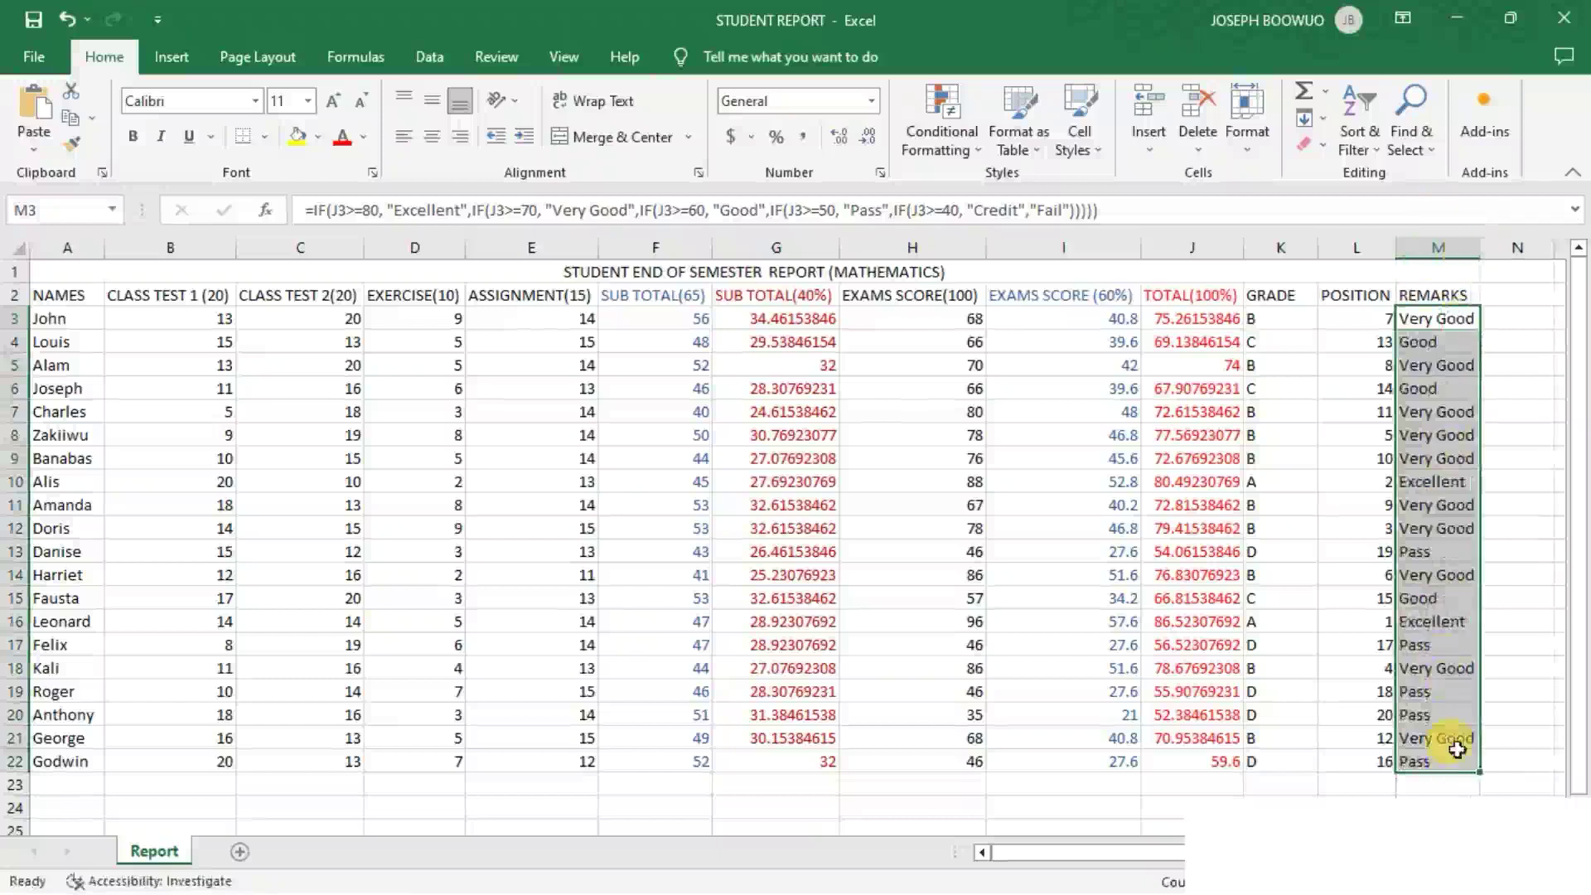
pyautogui.click(1428, 788)
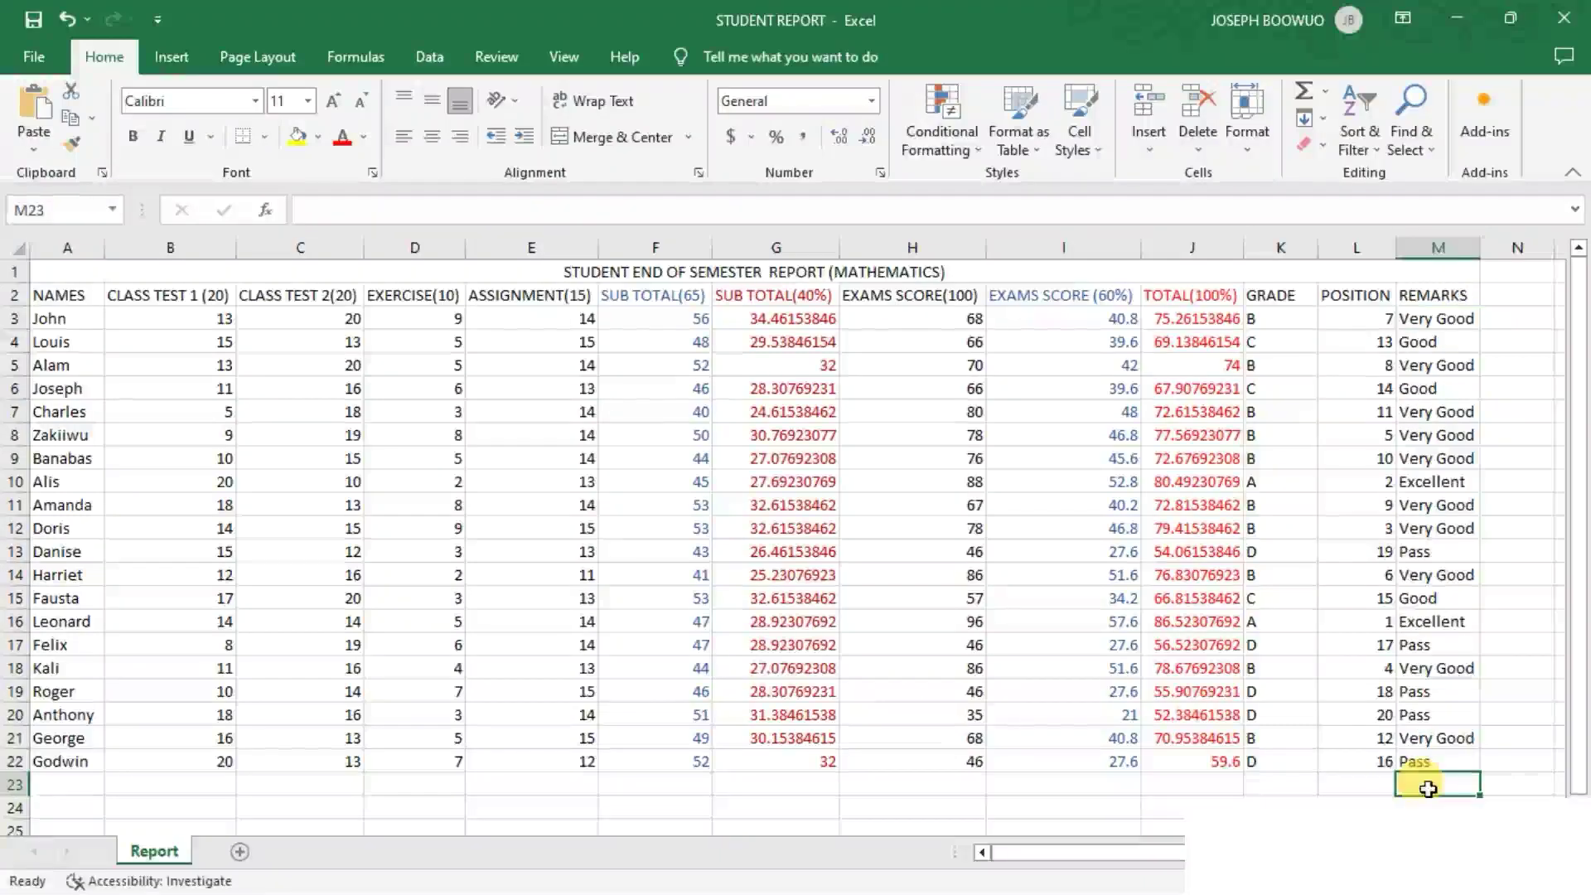